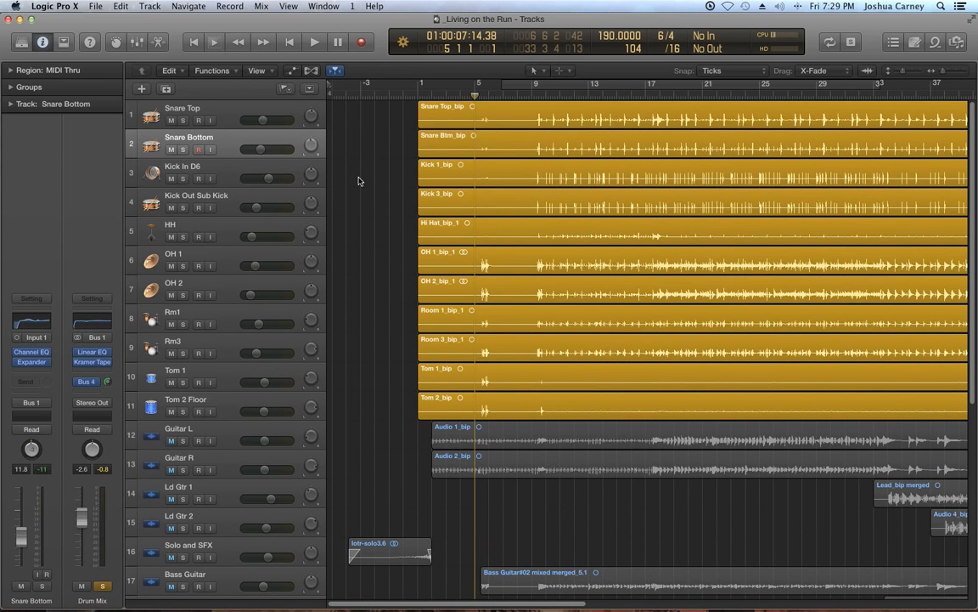
Step: Play the soloed drum mix from just before bar 9 to about bar 18 with the Snare Top track selected
click(533, 93)
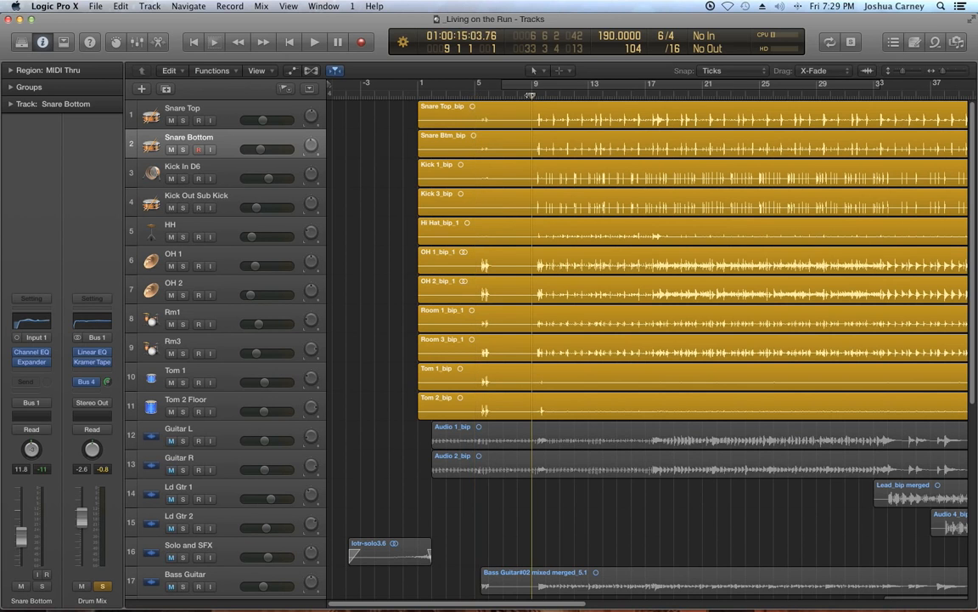
click(226, 115)
click(220, 140)
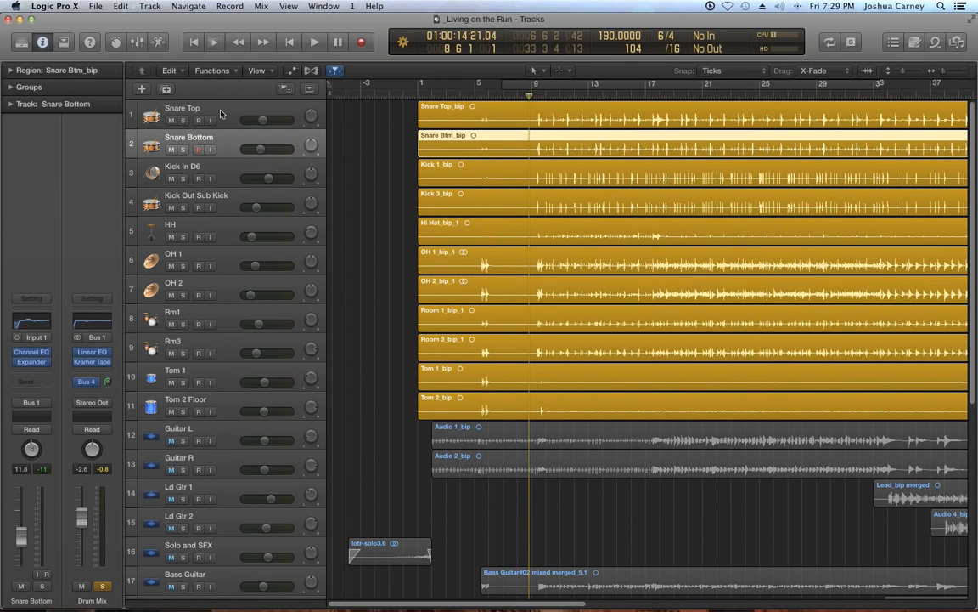
click(220, 114)
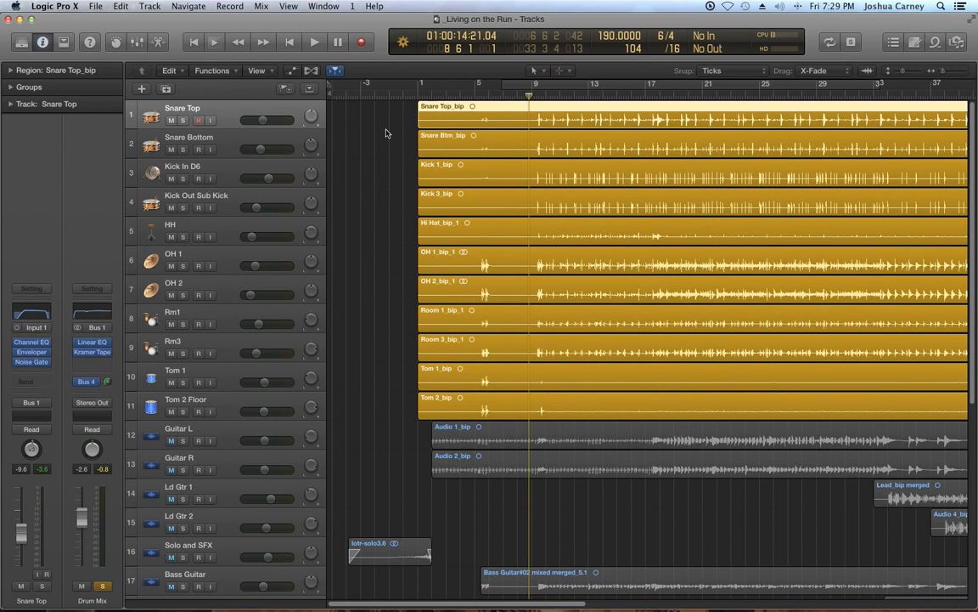
click(386, 133)
key(space)
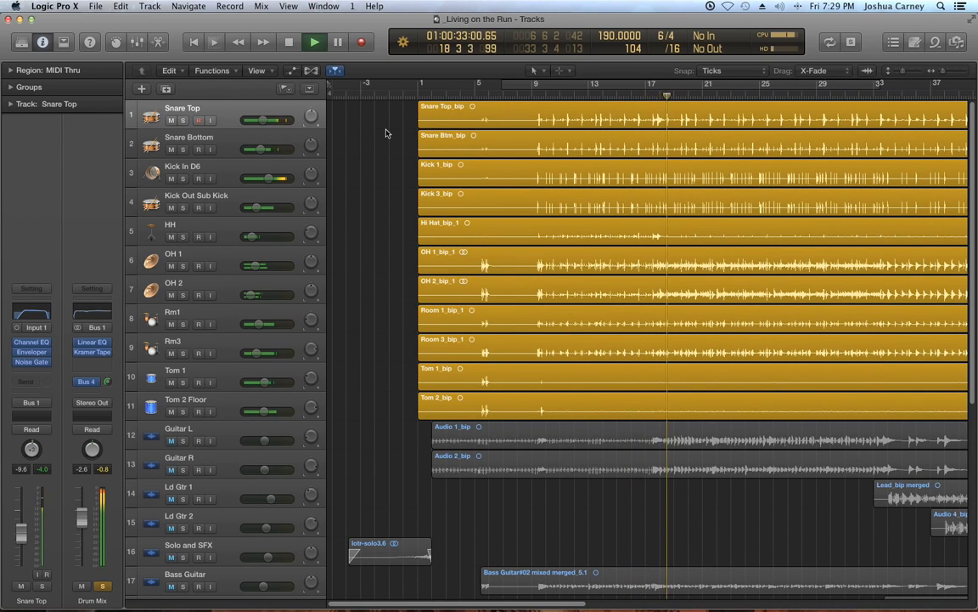
key(space)
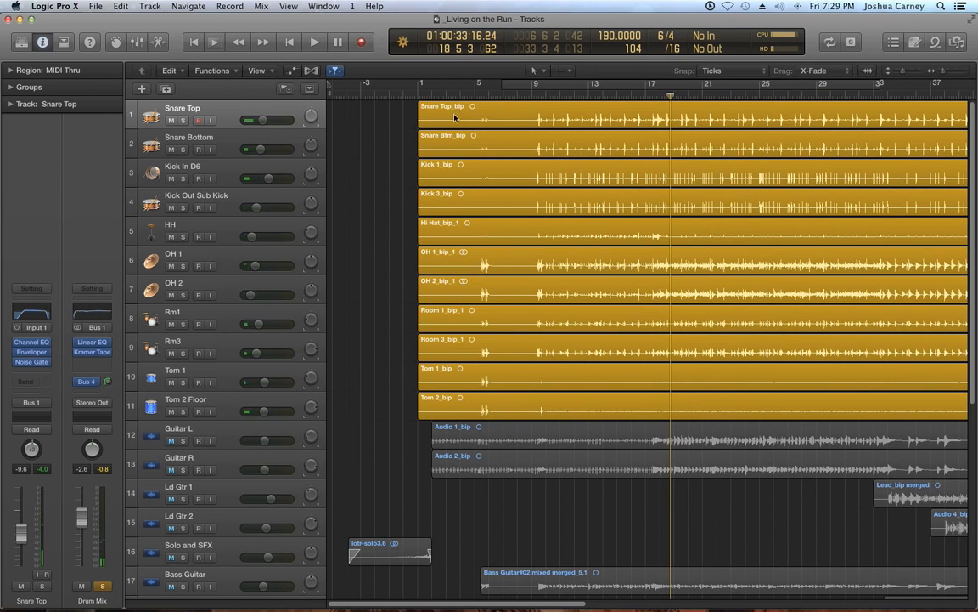
Step: Enlarge the Snare Bottom track and place the playhead at bar 9, beat 2, just before the first snare hits
click(533, 94)
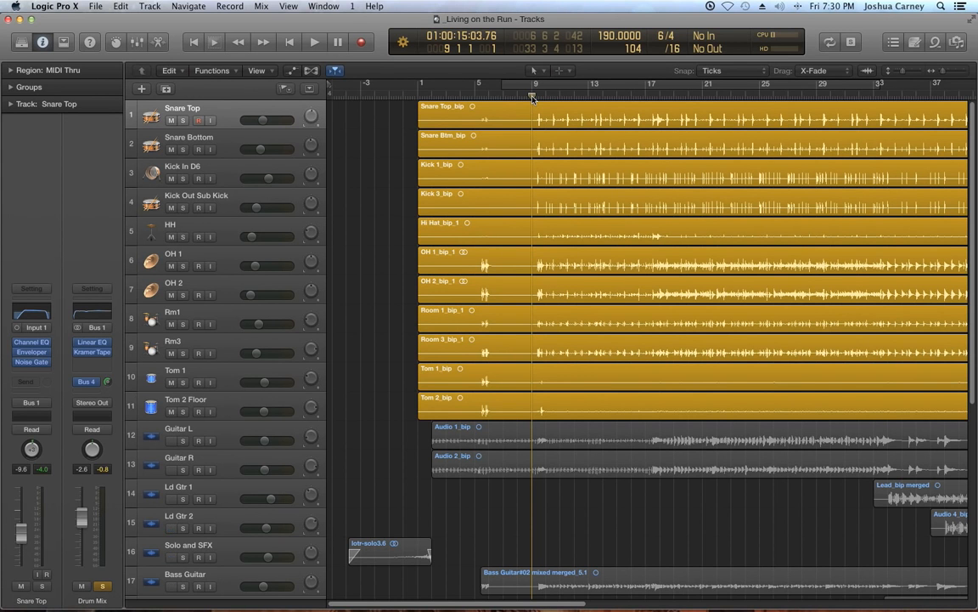
drag(132, 156, 132, 295)
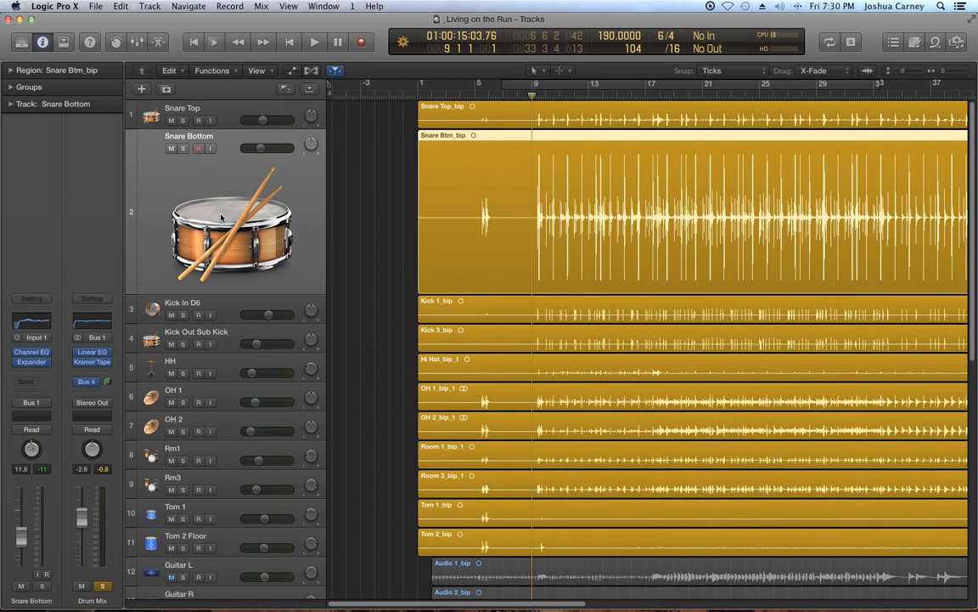
key(super+Right)
key(super+Right)
key(super+Right)
key(super+Right)
key(super+Right)
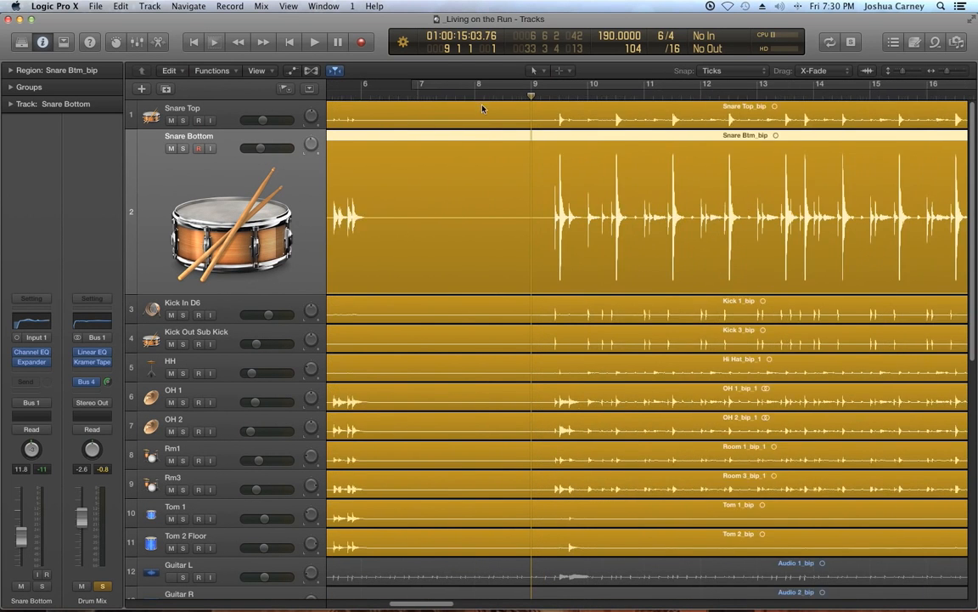
click(545, 96)
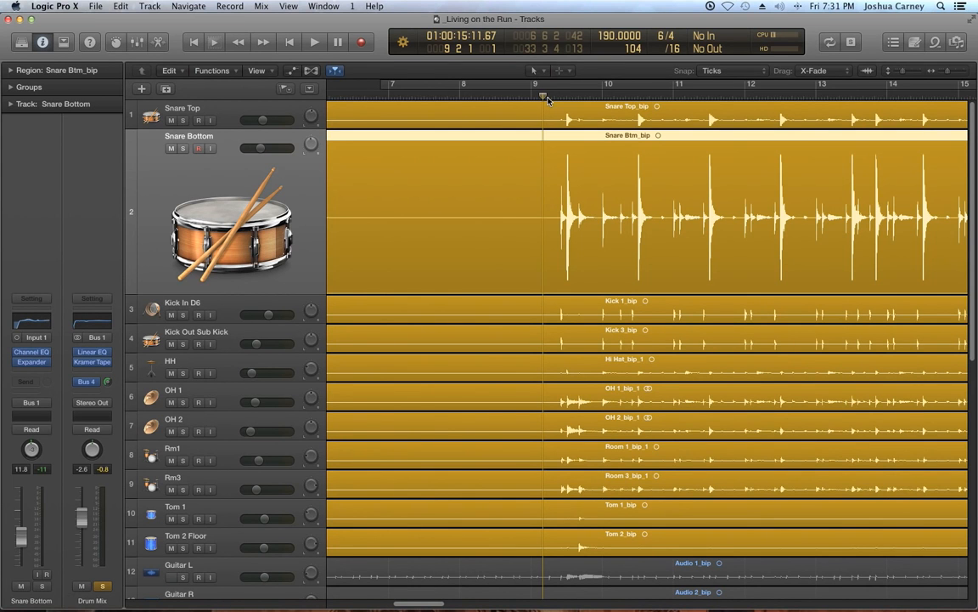
click(960, 70)
click(960, 70)
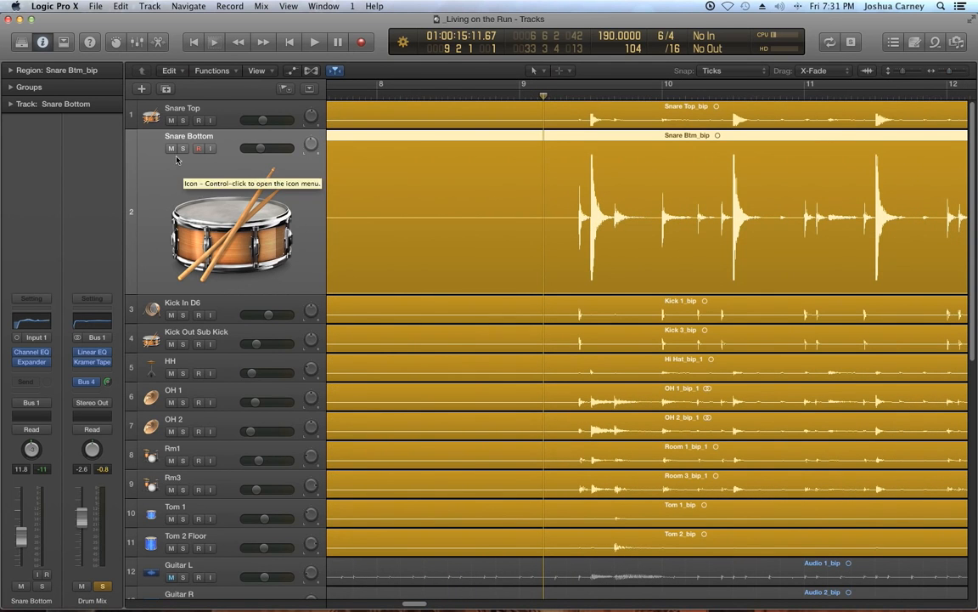
Step: Compare the Snare Top waveform with Snare Bottom at a taller track height, and mute and shrink the Snare Top track
drag(132, 126, 156, 222)
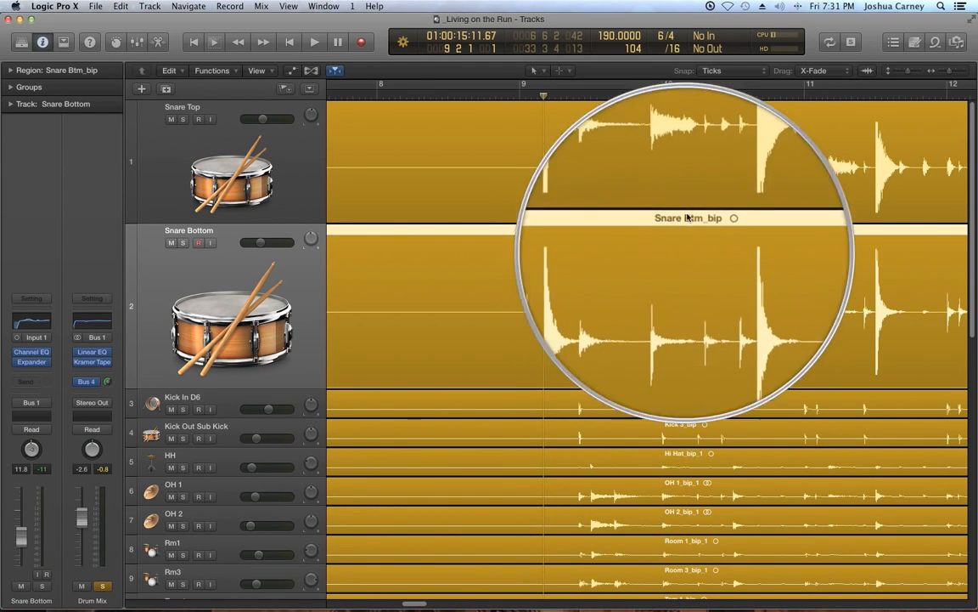
click(261, 151)
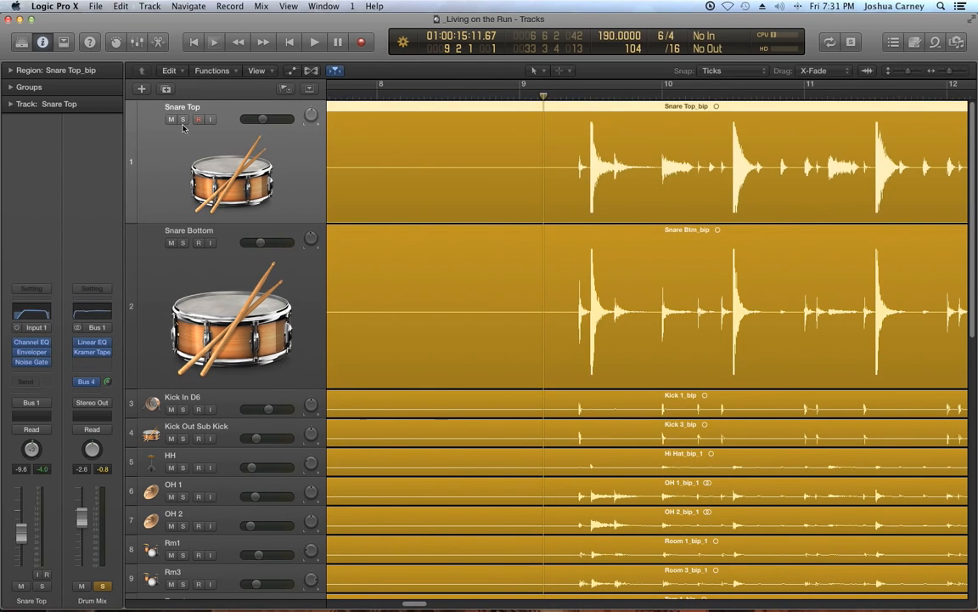
click(171, 119)
drag(140, 223, 146, 136)
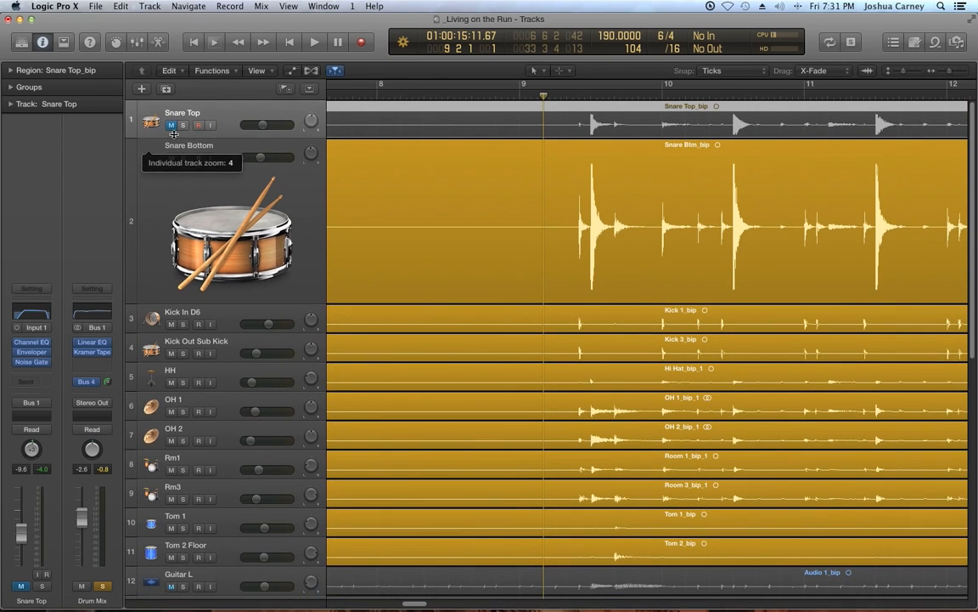
Step: Bypass Channel EQ, Enveloper and Noise Gate on Snare Top, and Channel EQ and Expander on Snare Bottom
mouse_move(17, 355)
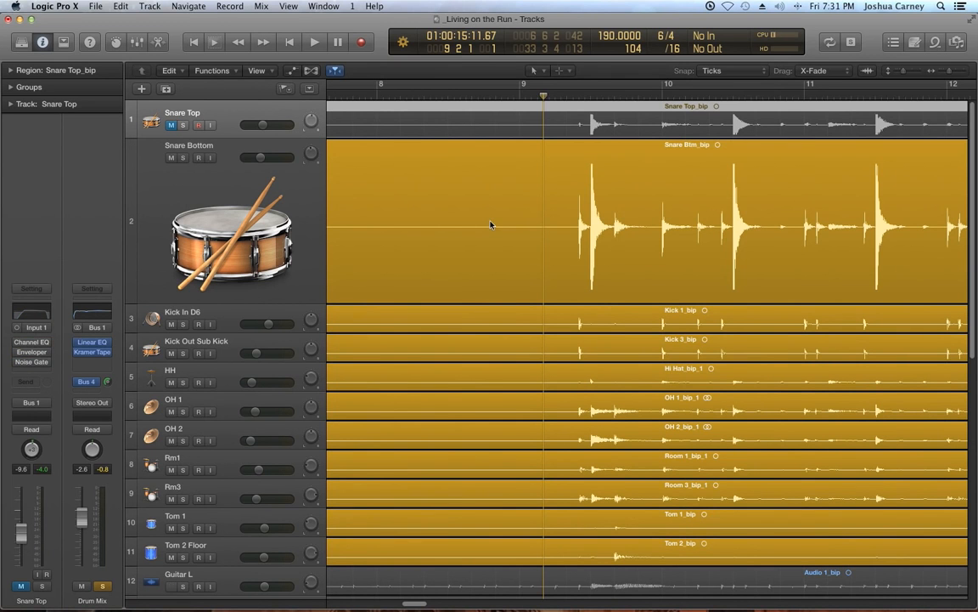
drag(133, 300, 132, 322)
click(17, 353)
click(17, 363)
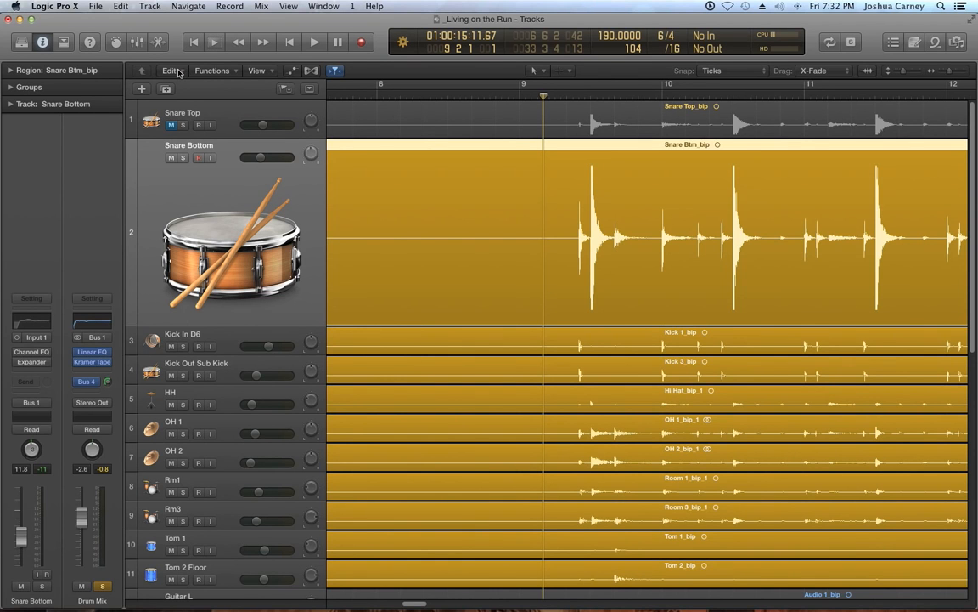
Step: Start Replace or Double Drum Track on Snare Bottom, and enlarge and solo the new instrument track along with Snare Bottom
click(150, 6)
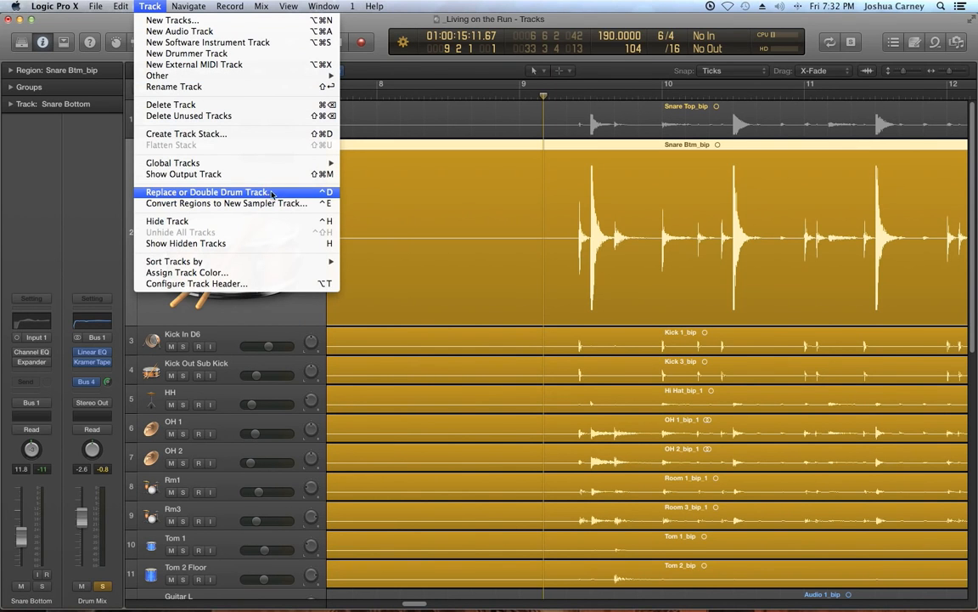
click(319, 192)
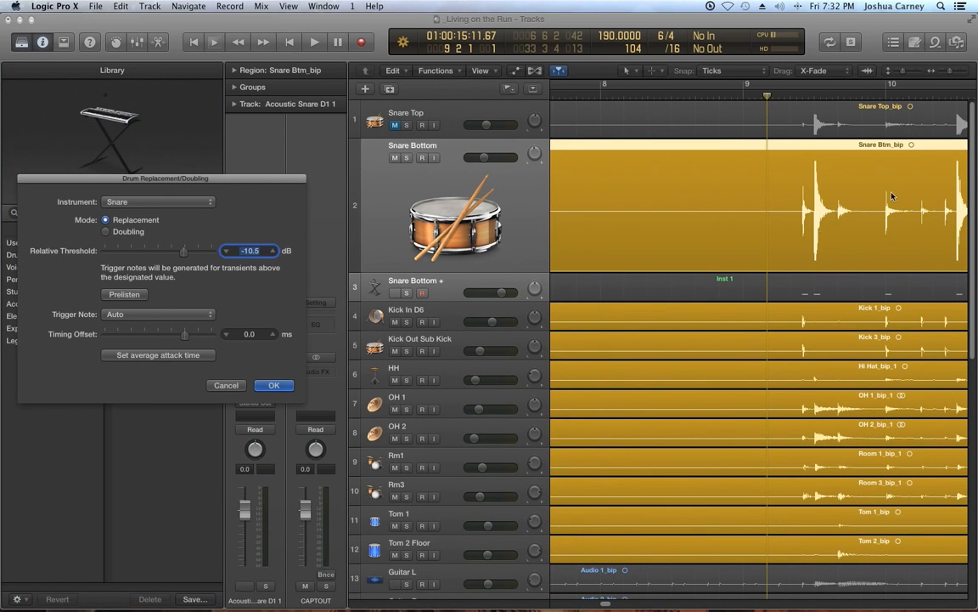
drag(373, 313, 371, 405)
click(435, 343)
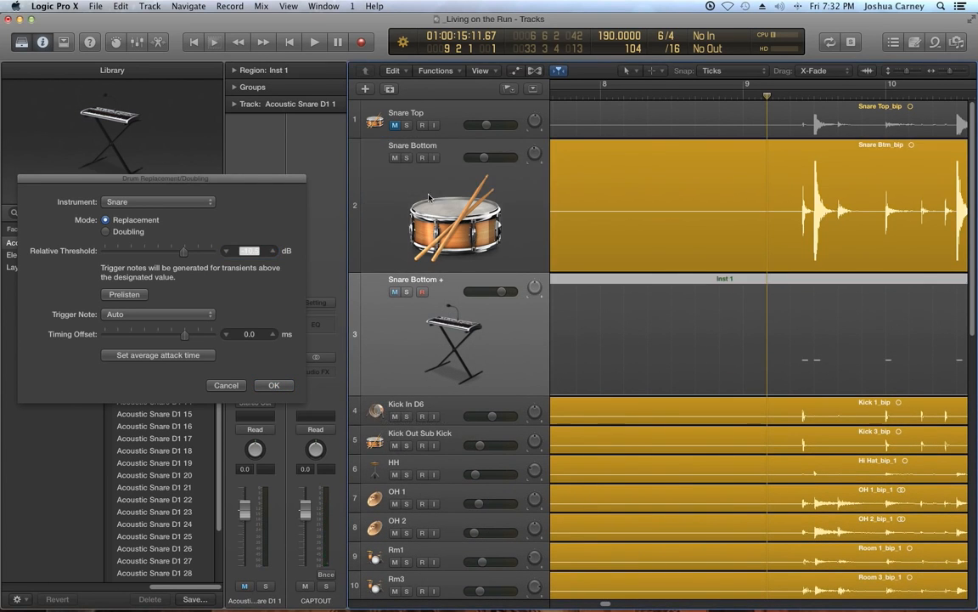
click(407, 292)
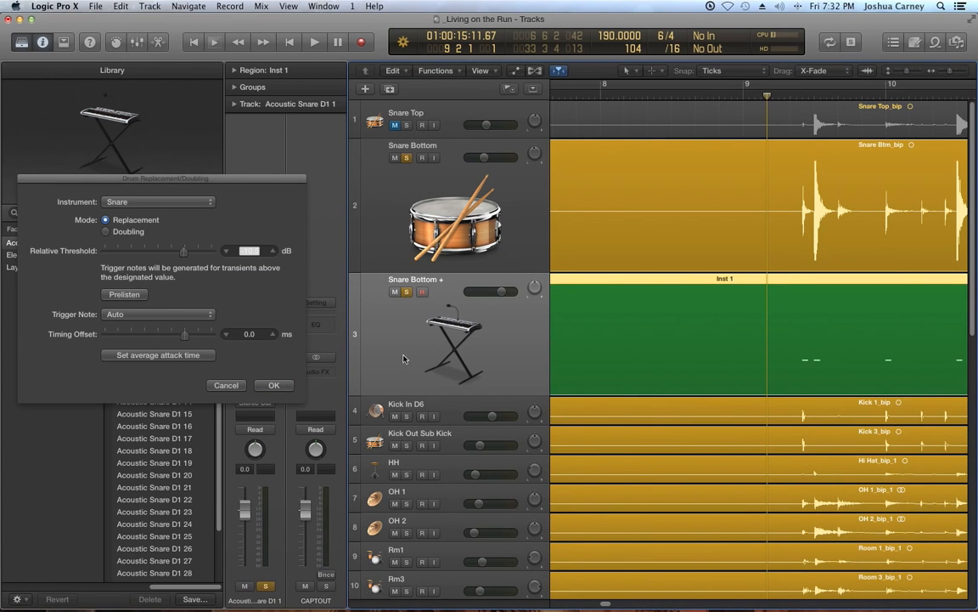
Step: Try Kick as the drum replacement instrument and return the instrument setting to Snare
drag(181, 182, 406, 175)
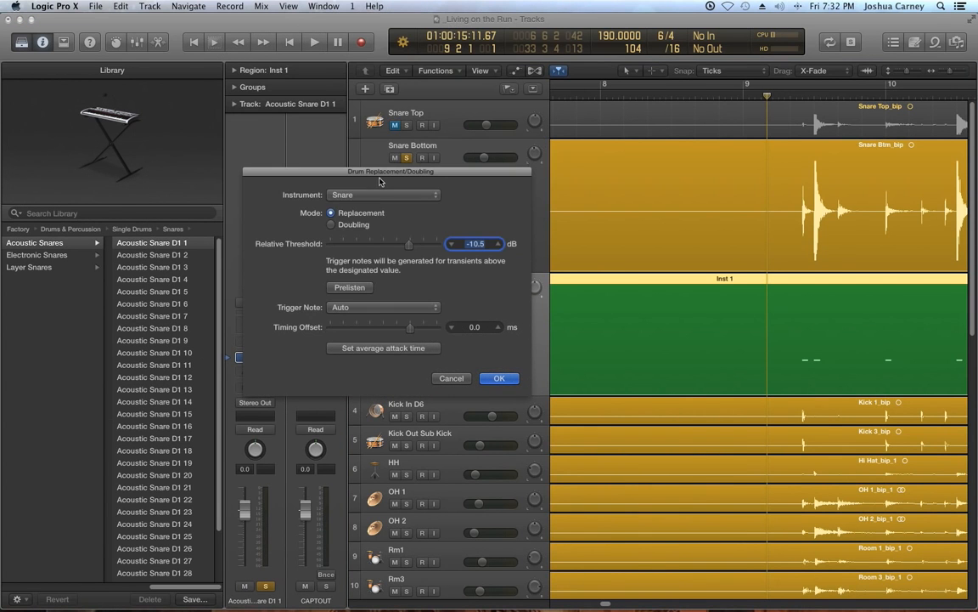
click(381, 194)
click(371, 184)
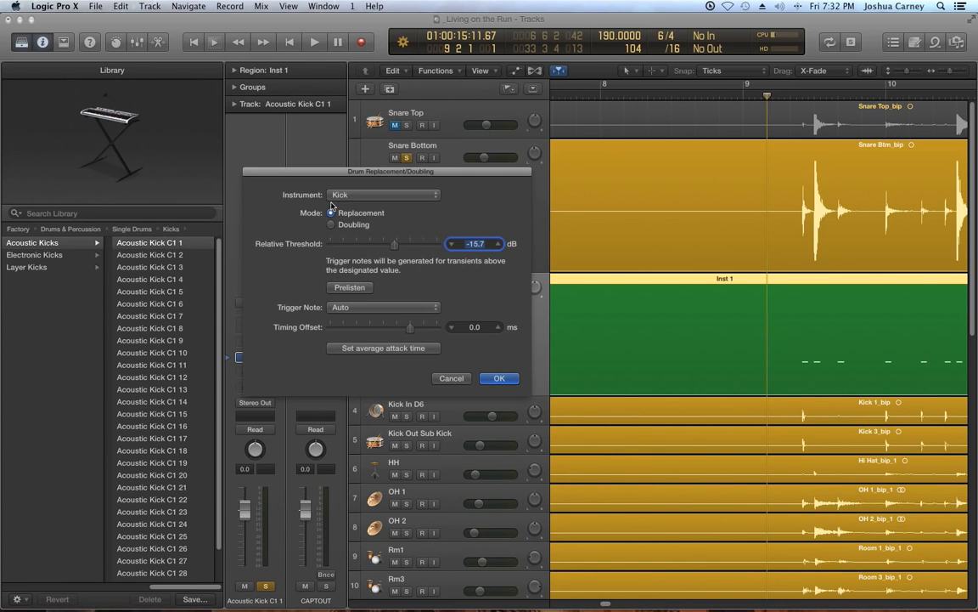
click(360, 195)
click(360, 207)
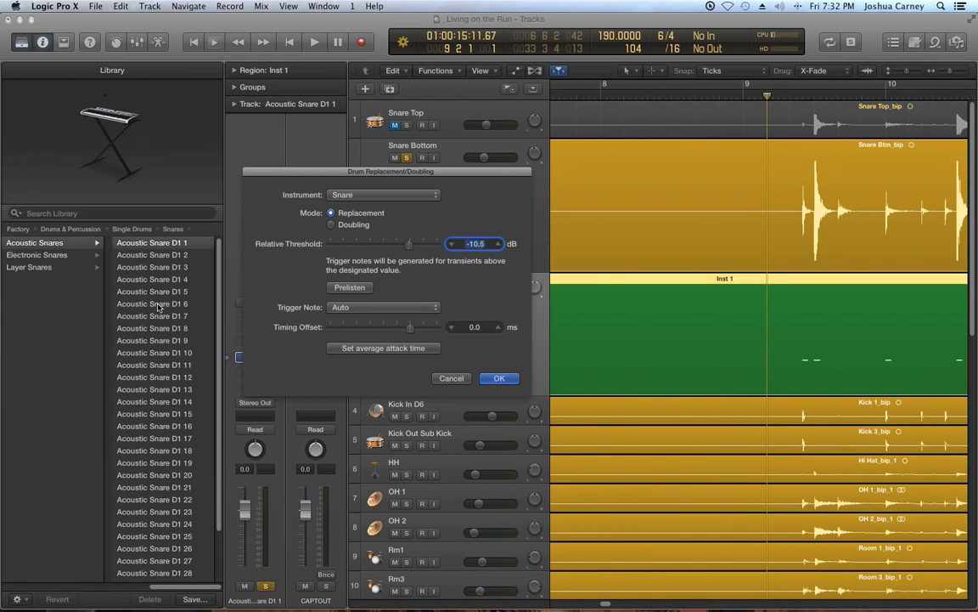
click(356, 195)
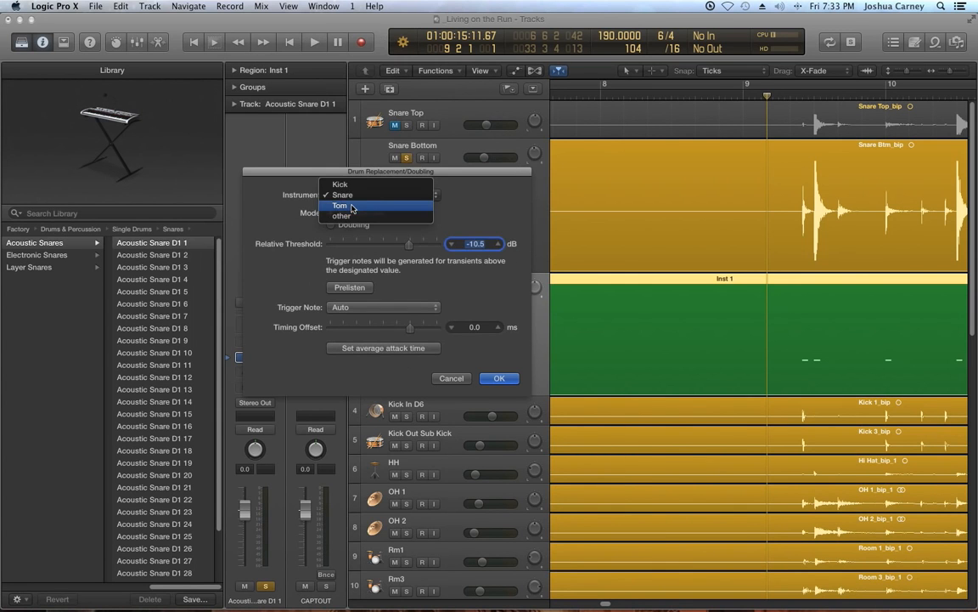
click(340, 194)
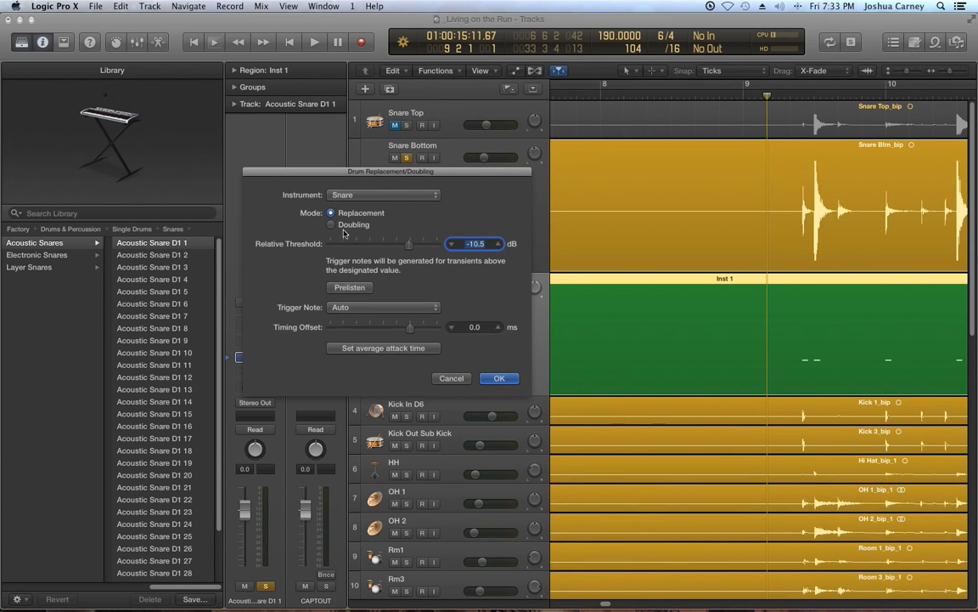
Step: Set the drum replacement mode to Doubling for the Snare Bottom region
drag(344, 167, 250, 163)
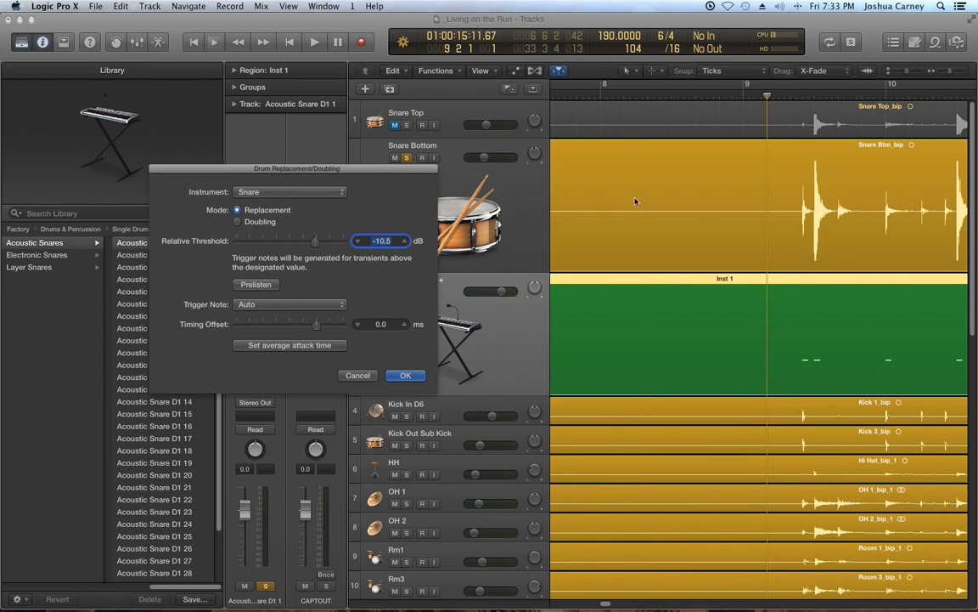
click(779, 212)
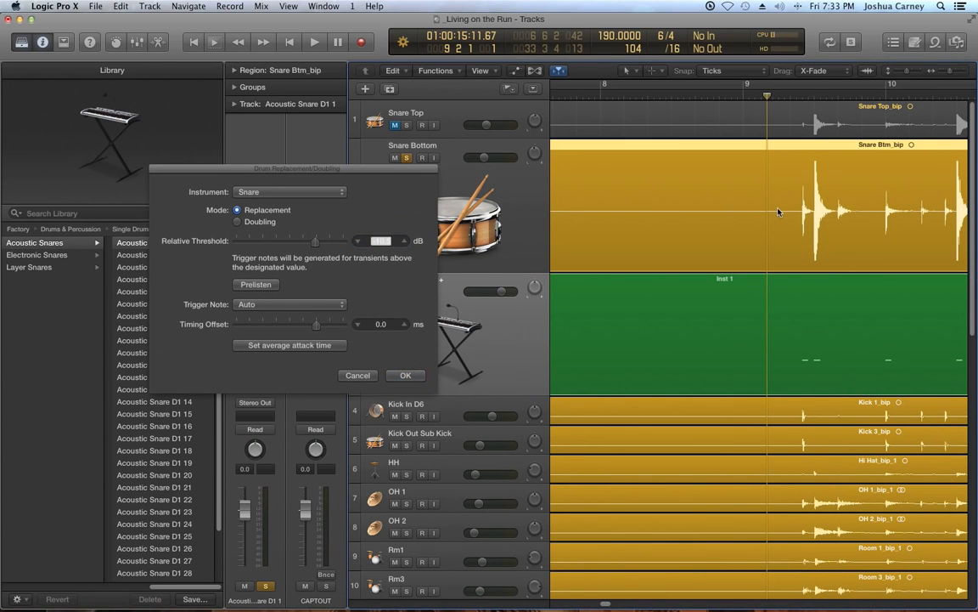
click(239, 221)
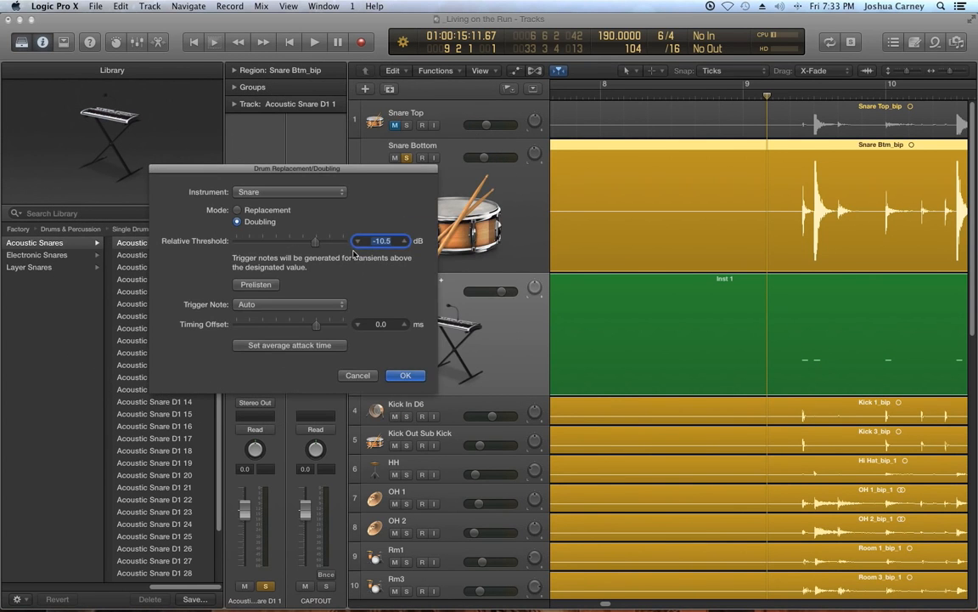
Step: Check the trigger notes against the snare hits around bars 13 to 14 and set the relative threshold to -12.0 dB
mouse_move(951, 71)
mouse_down()
mouse_move(962, 75)
mouse_move(949, 92)
mouse_up()
drag(608, 603, 622, 603)
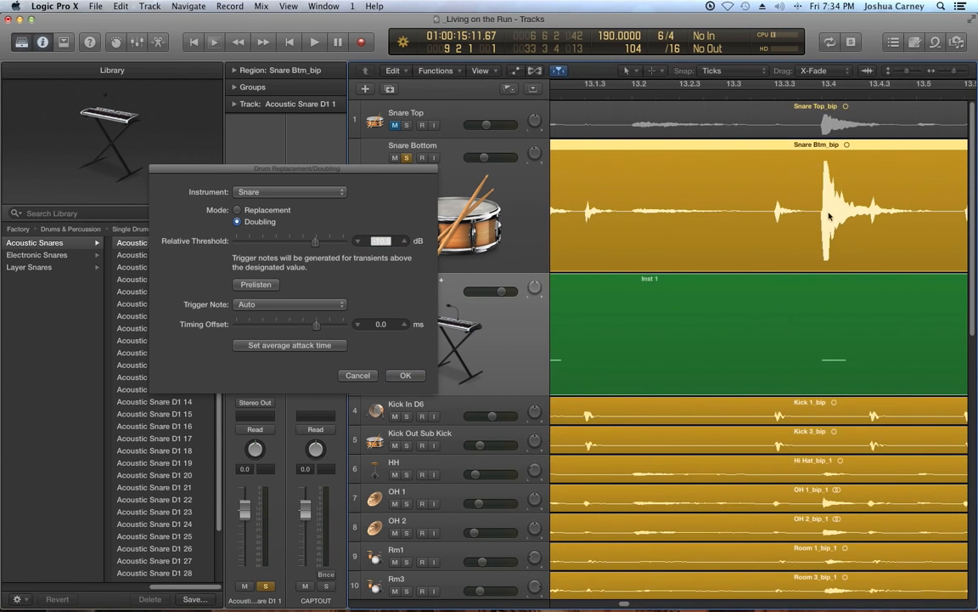
click(944, 71)
click(944, 71)
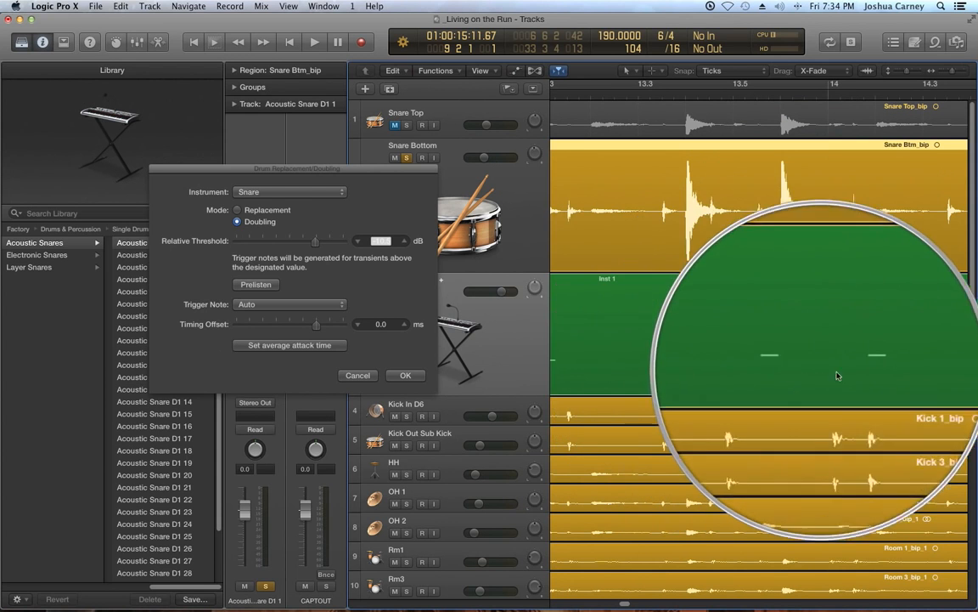
mouse_move(316, 242)
mouse_down()
mouse_move(367, 252)
mouse_move(240, 256)
mouse_move(307, 253)
mouse_up()
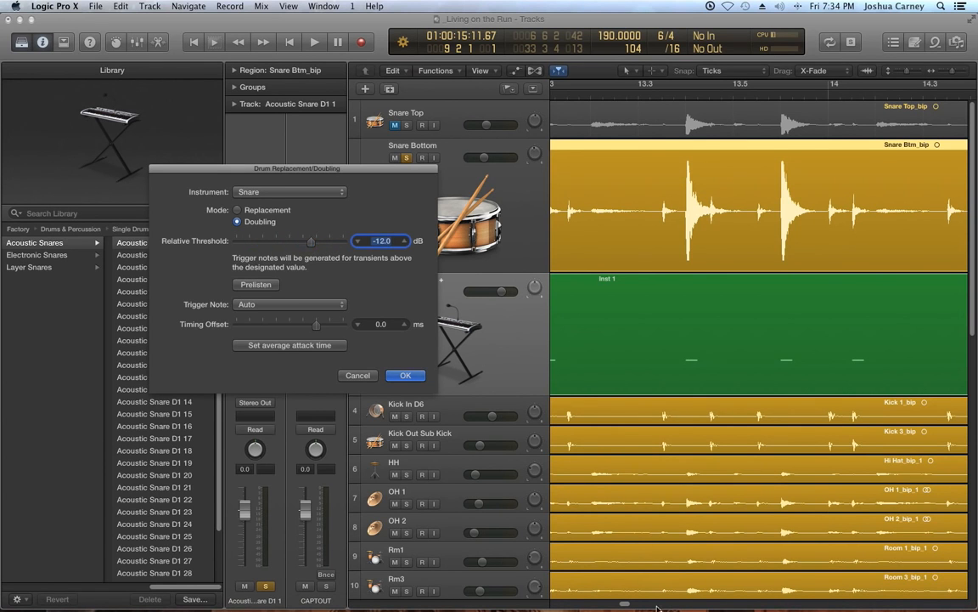
Step: Hide the library and inspector, and move the Drum Replacement/Doubling dialog clear of most of the snare waveform
click(21, 43)
click(41, 43)
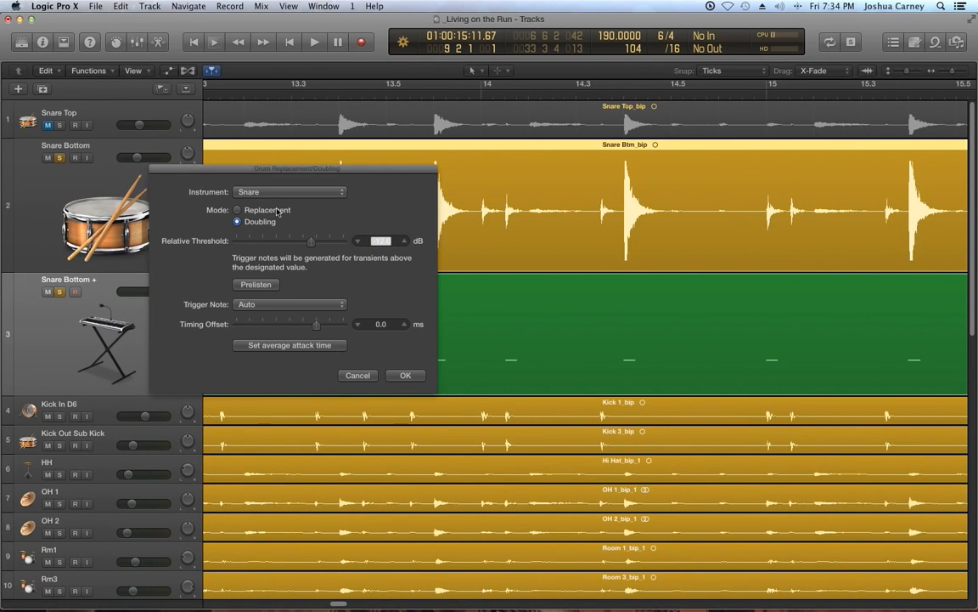
drag(279, 169, 197, 31)
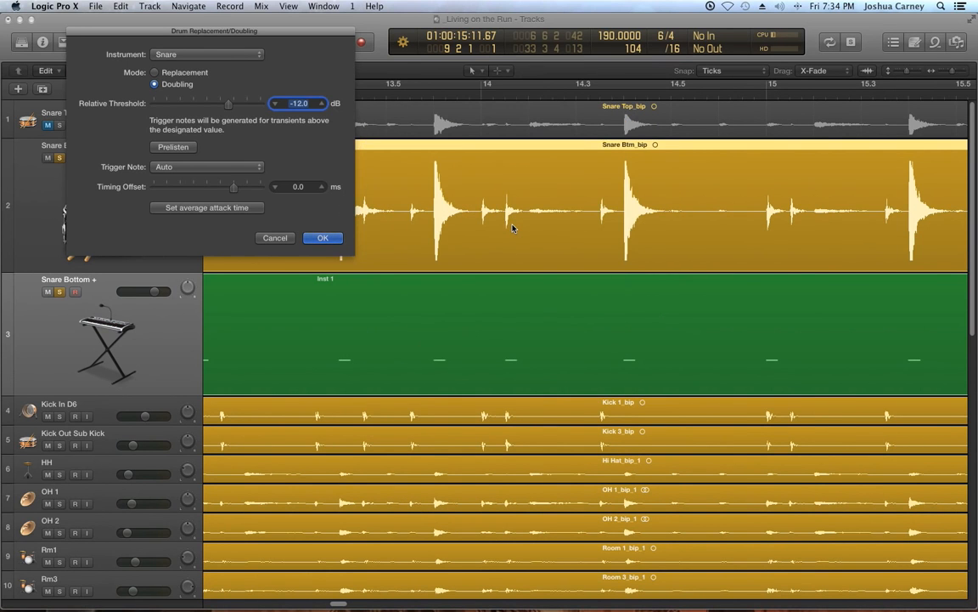
Step: Check the trigger notes around bars 17 to 19, set the relative threshold to -12.9 dB and apply the snare doubling
drag(339, 601, 366, 604)
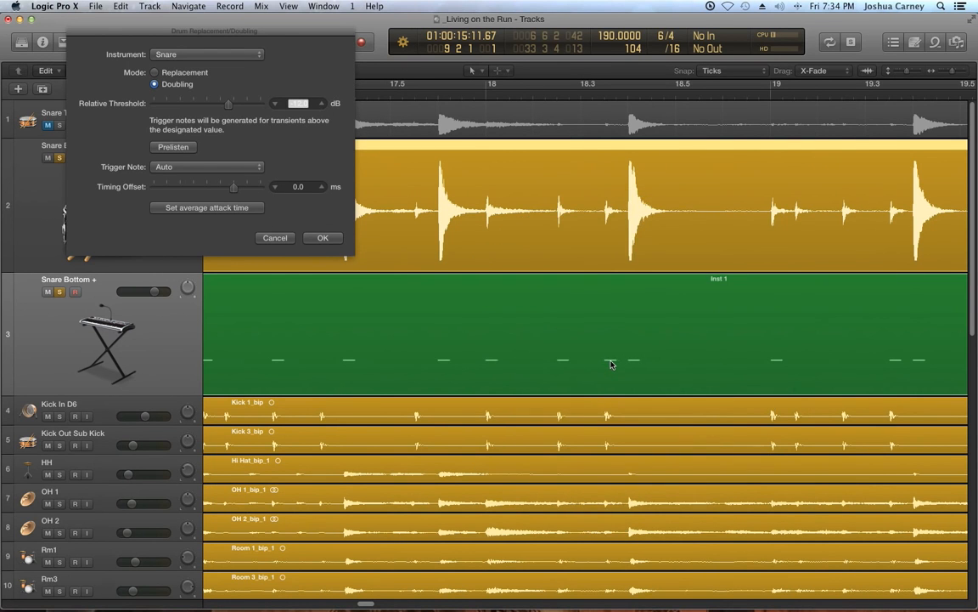
drag(211, 102, 227, 115)
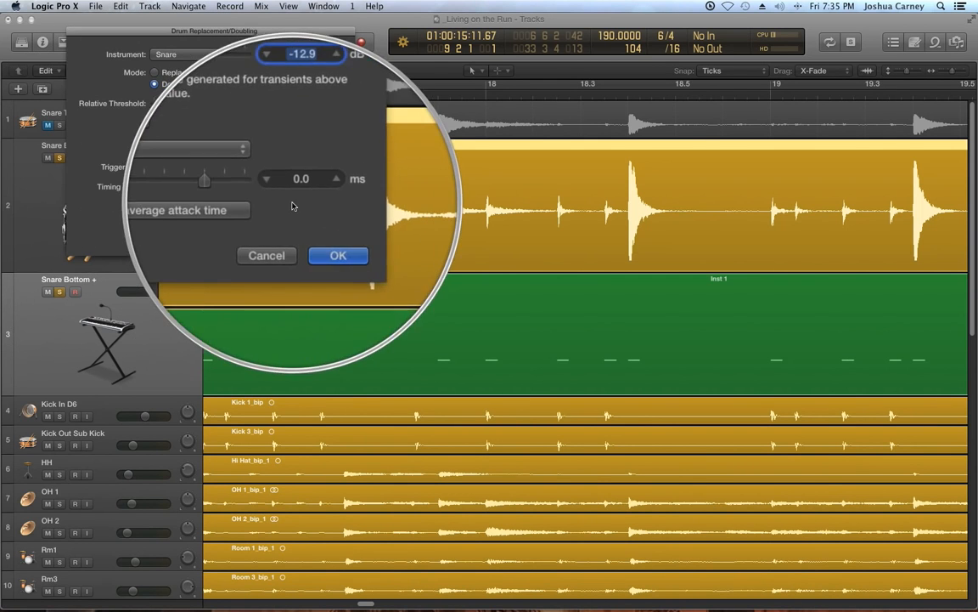
click(327, 239)
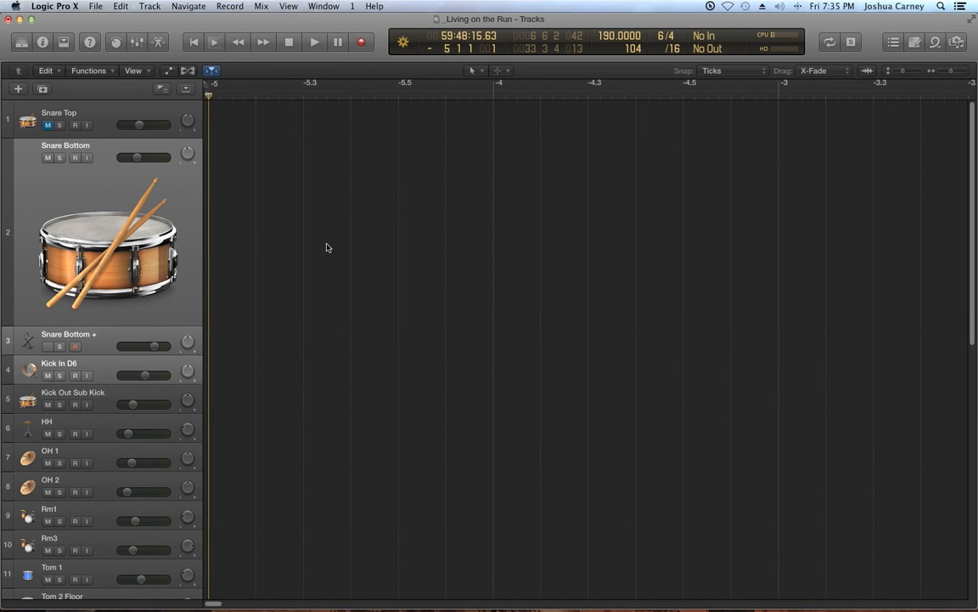
Step: Solo the Snare Bottom and Snare Bottom + tracks, leaving Kick In D6 unsoloed
key(super+Left)
key(super+Left)
key(super+Left)
key(super+Left)
key(super+Left)
key(super+Left)
key(super+Left)
key(super+Left)
key(super+Left)
key(super+Left)
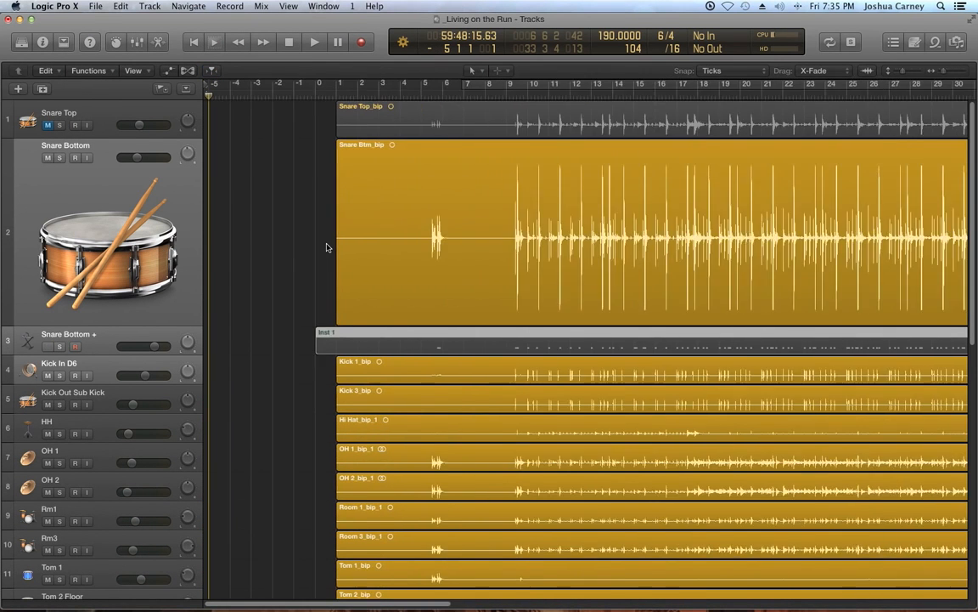
click(59, 158)
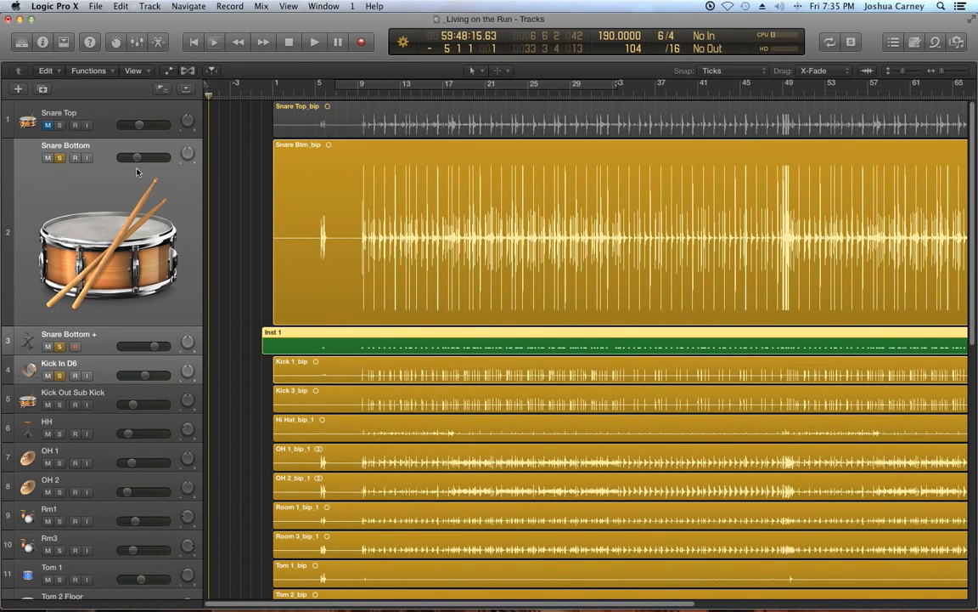
click(60, 375)
click(61, 347)
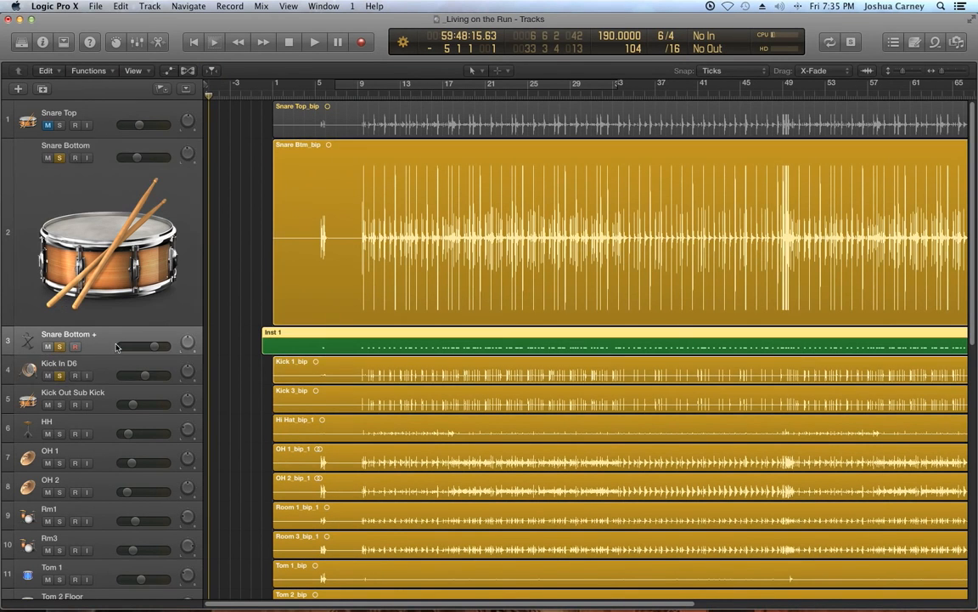
click(60, 376)
Step: Enlarge the Snare Bottom + track's height and rename the track "Snare +"
click(90, 310)
click(100, 340)
drag(61, 356, 92, 464)
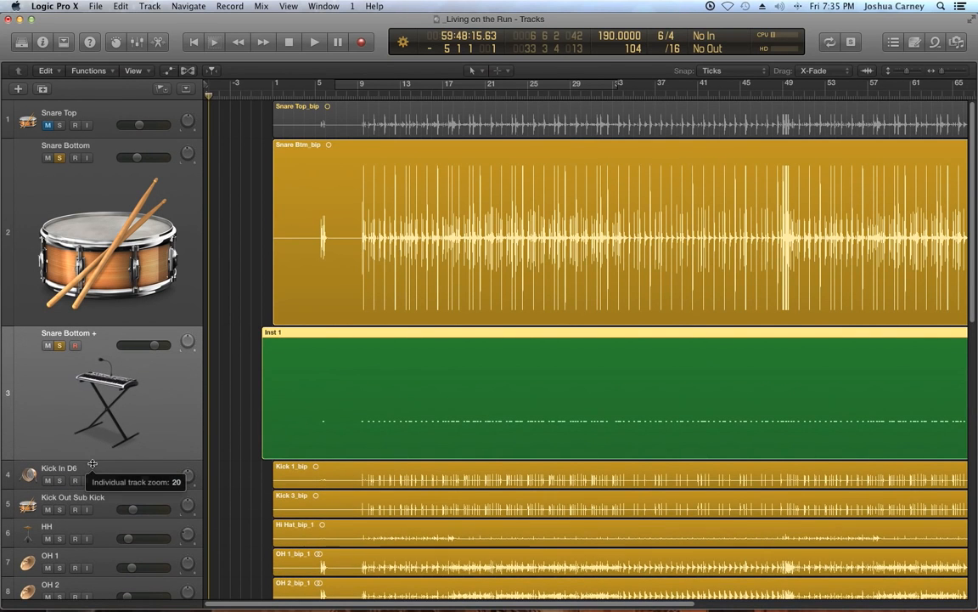
double_click(83, 334)
text(Snare)
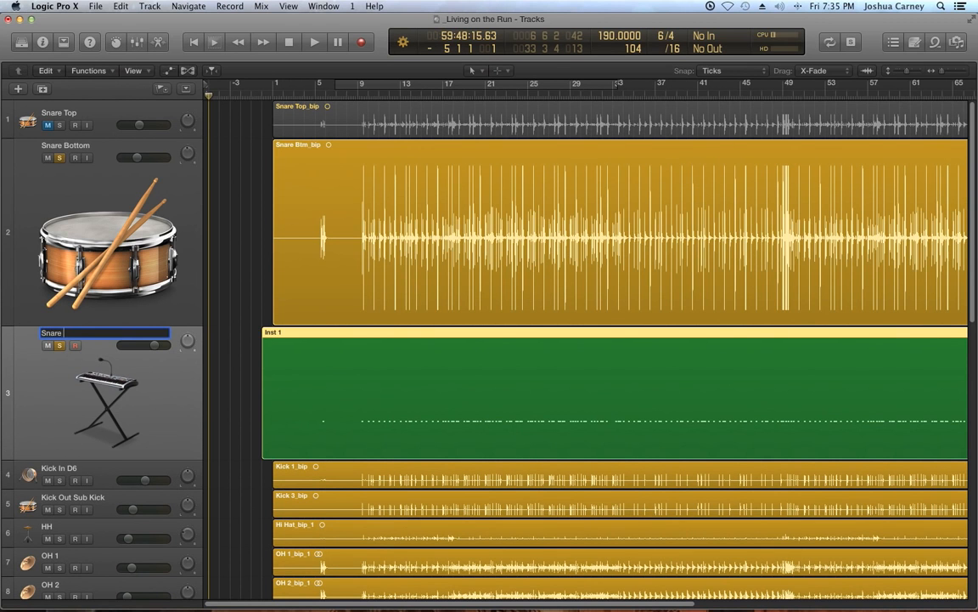
text( +)
key(Return)
Step: Compare the trigger notes with the Snare Bottom waveform from the stick clicks in bar 5 through about bar 14
click(328, 93)
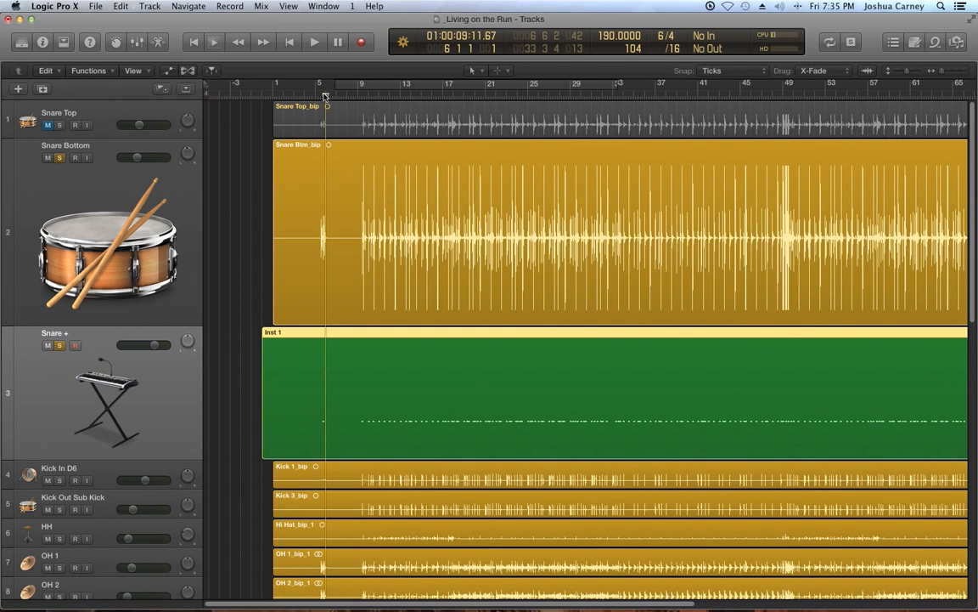
key(super+Right)
key(super+Right)
key(super+Right)
key(super+Right)
key(super+Right)
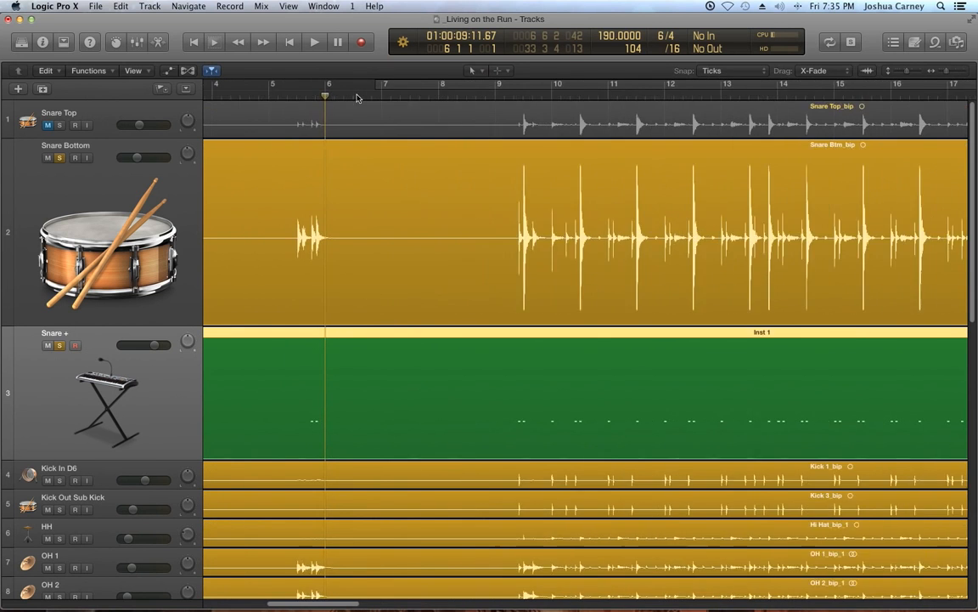
click(279, 95)
key(super+Right)
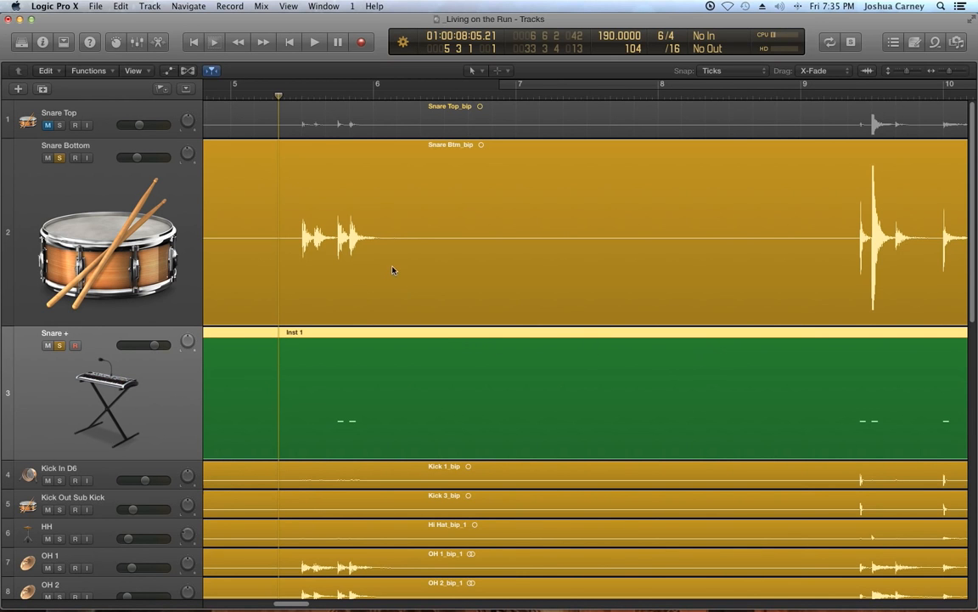
drag(300, 603, 328, 605)
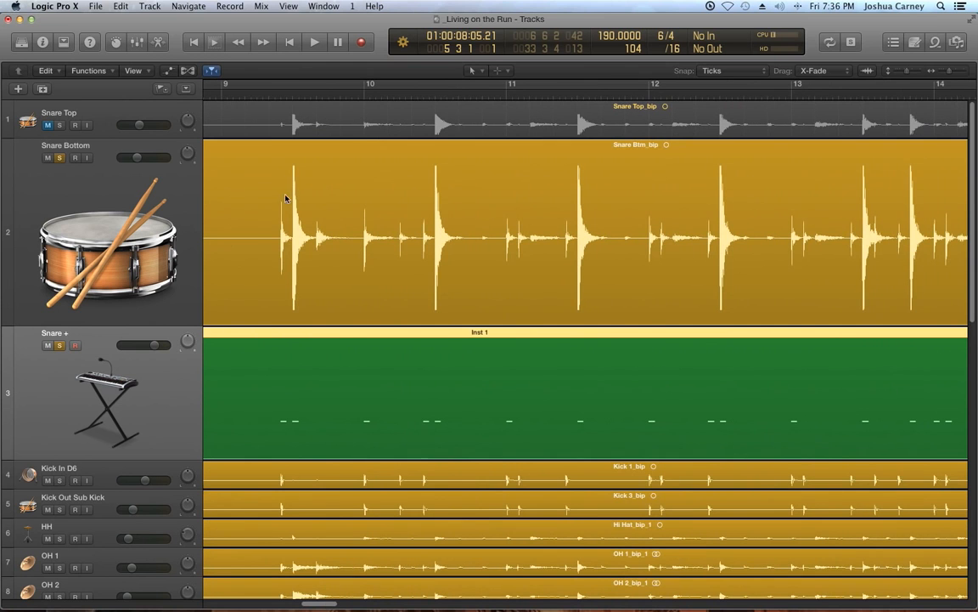
click(270, 95)
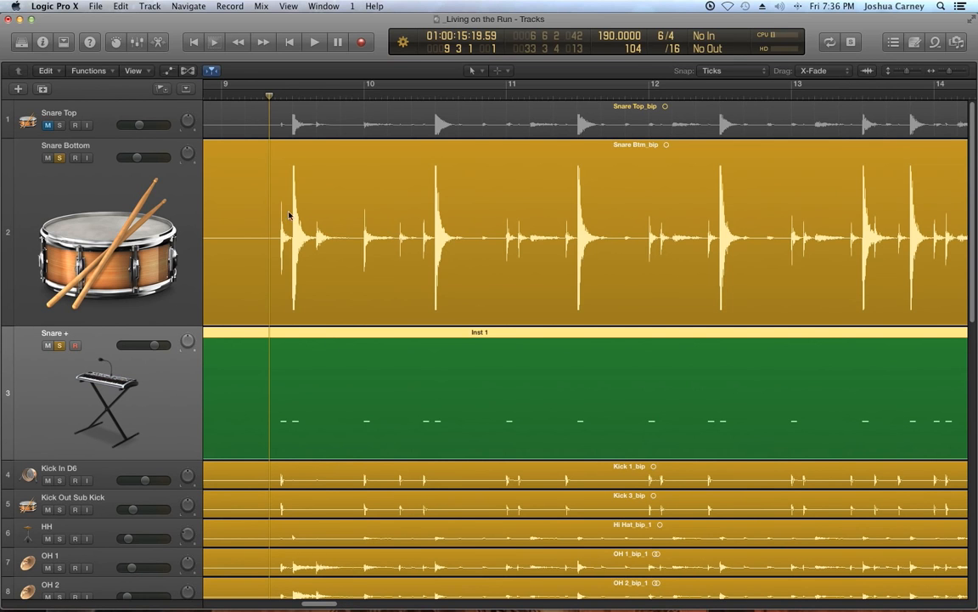
Step: Keep the snap at Ticks and cut out the false trigger notes just before 9.4 and between the snare hits at 9.4 and 10.4
click(737, 75)
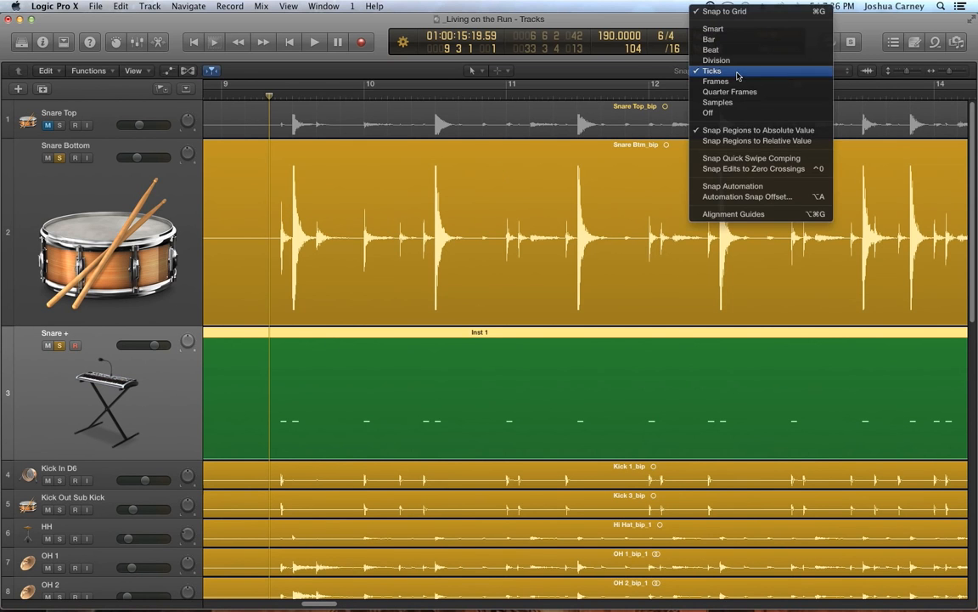
click(737, 70)
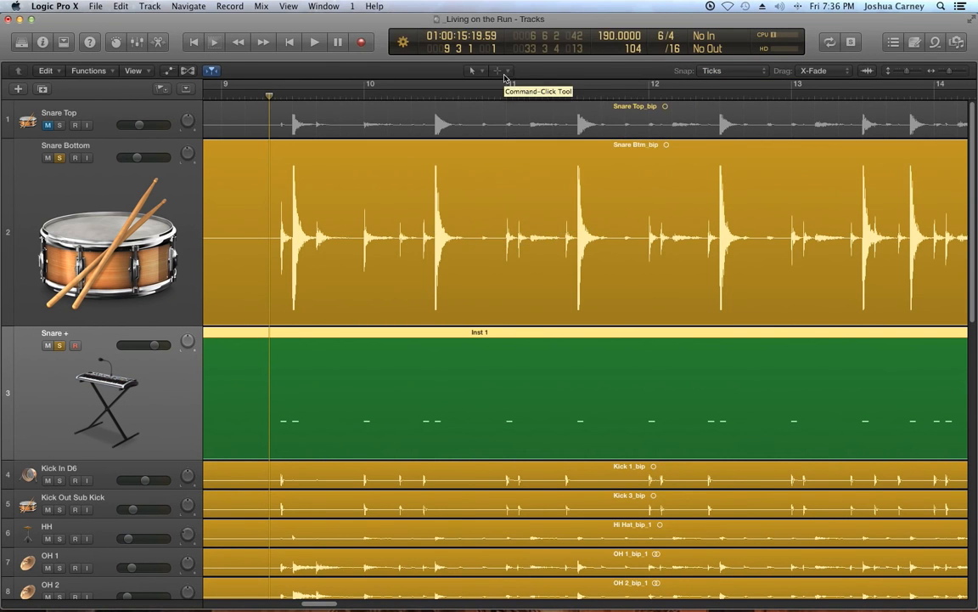
key(super+Right)
key(super+Right)
key(super+Right)
key(super+Right)
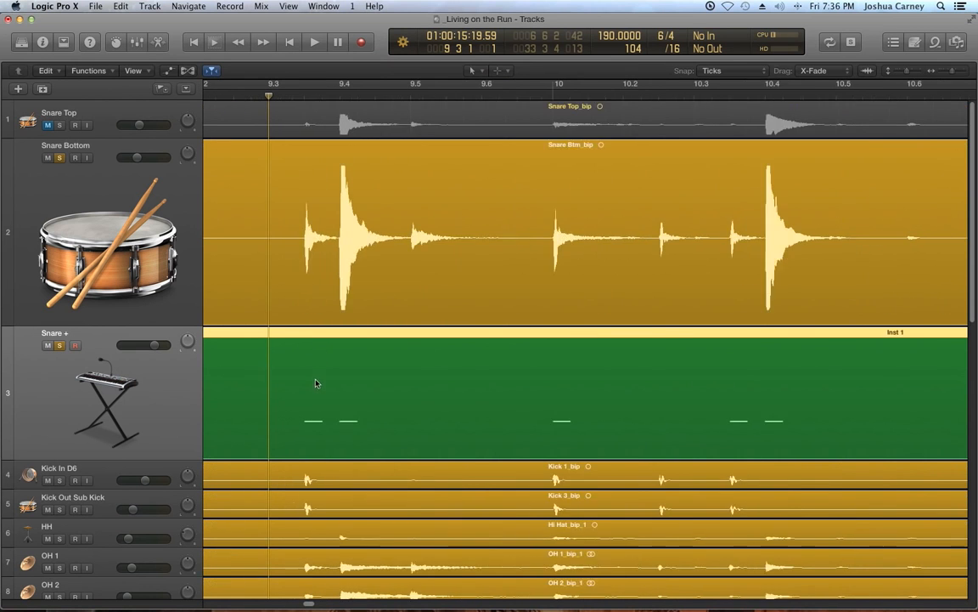
drag(352, 416, 201, 415)
key(Delete)
drag(552, 427, 924, 426)
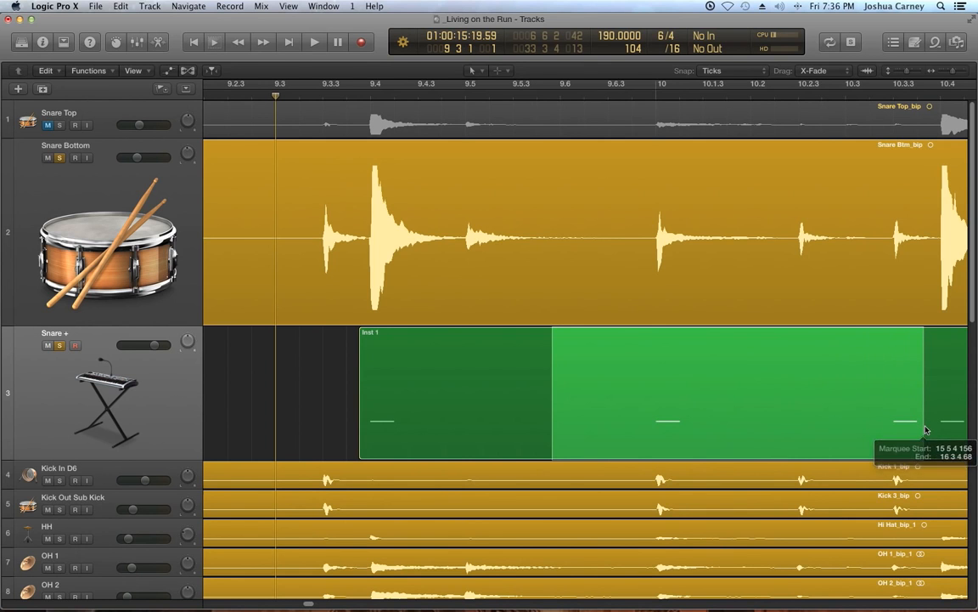
key(Delete)
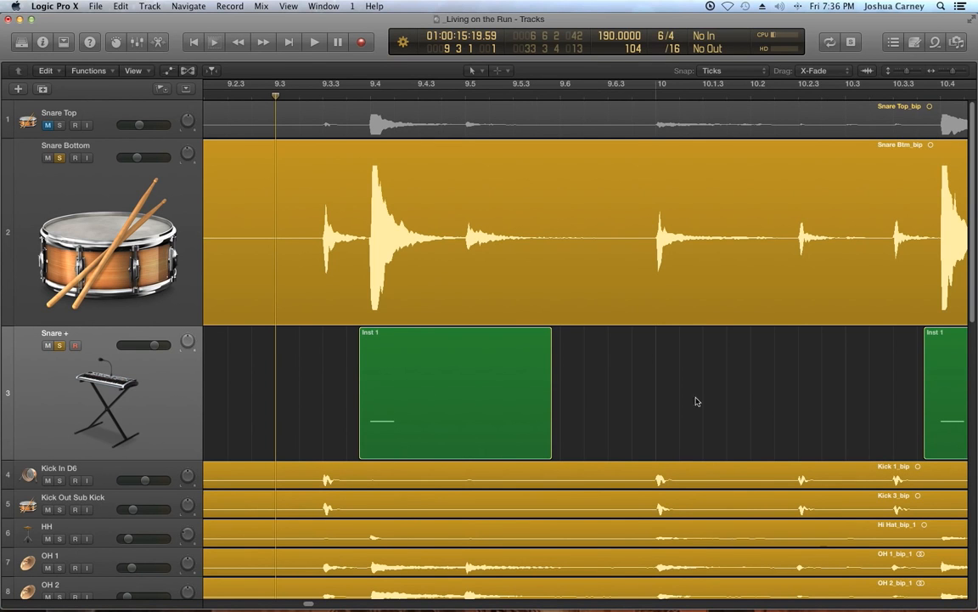
Step: Delete the leftover Snare + region before bar 9.3 and the false trigger notes between the snare hits from 10.4 to 12.4
drag(953, 71, 948, 72)
click(216, 395)
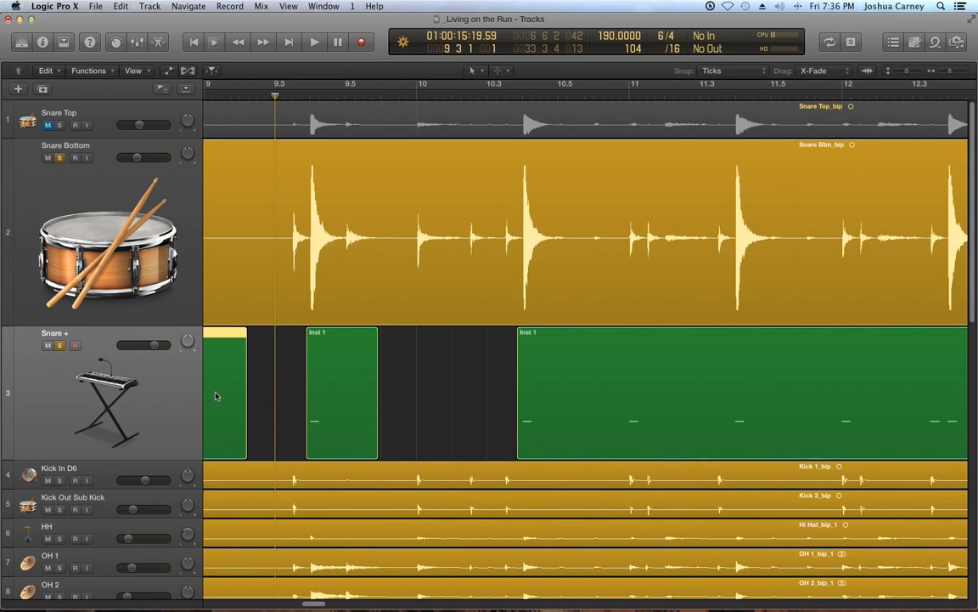
key(Delete)
drag(594, 382, 704, 415)
key(Delete)
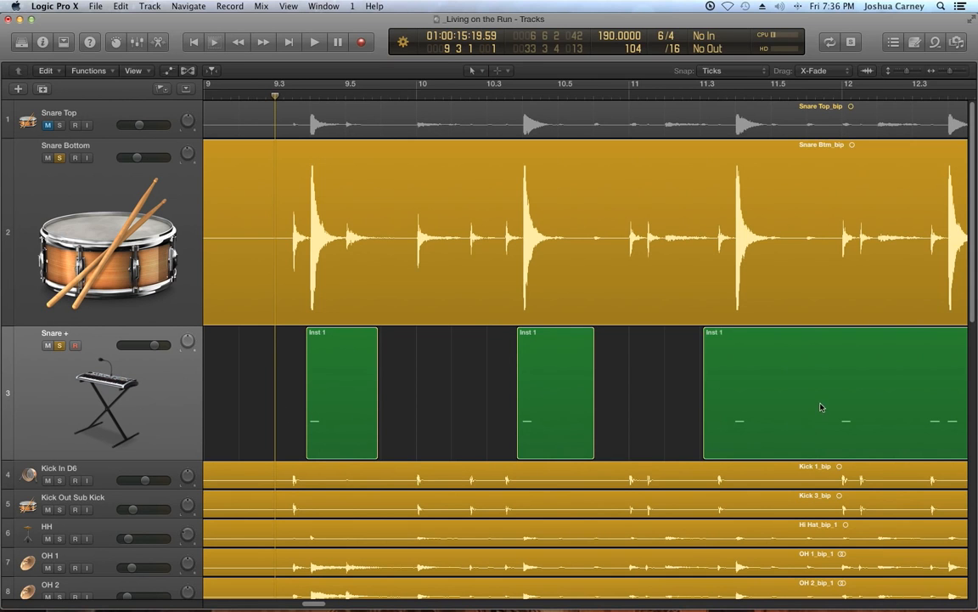
drag(804, 408, 942, 438)
key(Delete)
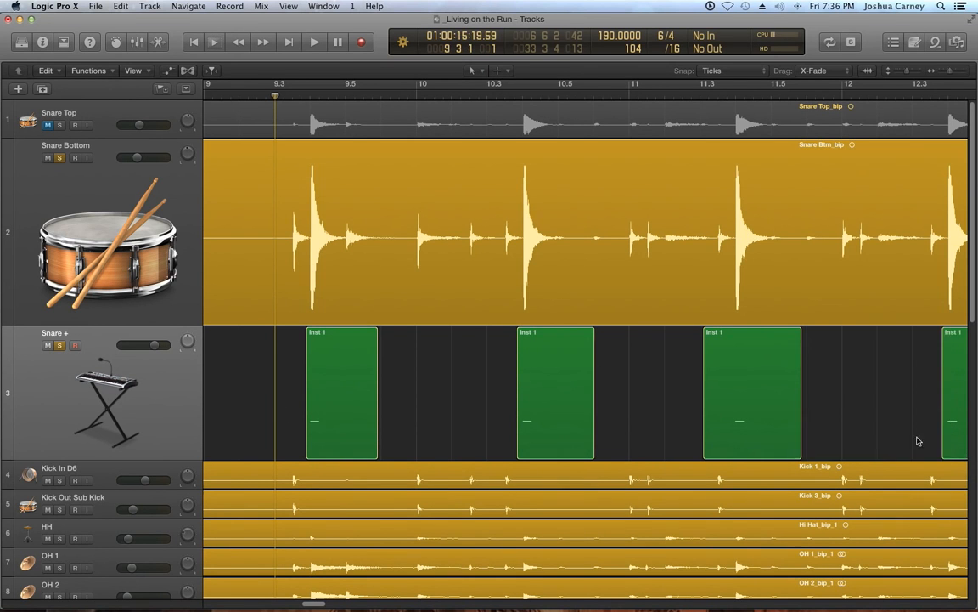
Step: Cut out the false trigger notes around the start of bar 13 and between the snare hits in bars 13 and 14
drag(317, 605, 342, 603)
drag(337, 420, 443, 424)
key(Delete)
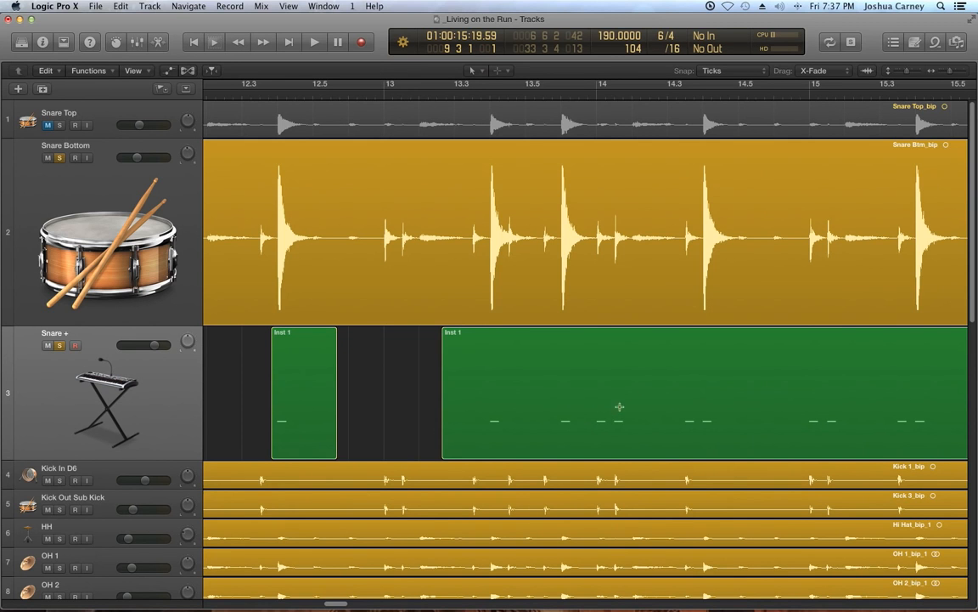
drag(584, 408, 698, 439)
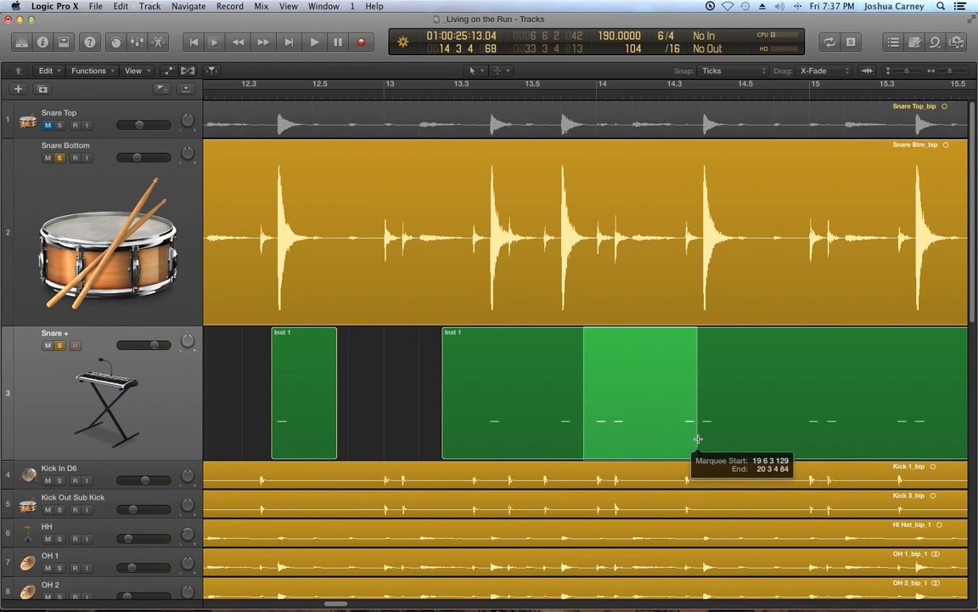
key(Delete)
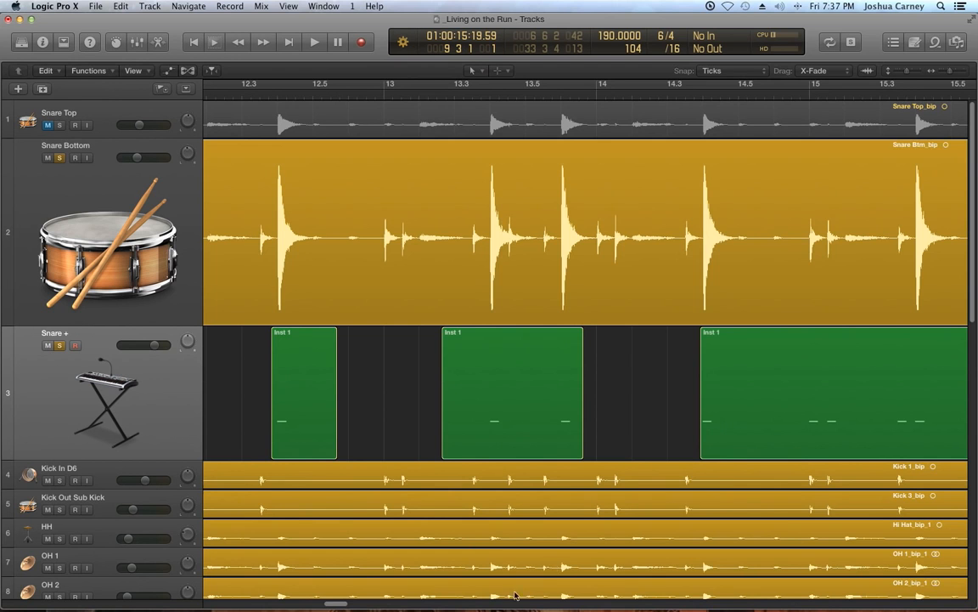
Step: Cut out the false trigger notes between the main snare hits from bar 14.4 to 18.4 on the Snare + track
scroll(312, 547, right, 5)
drag(470, 399, 609, 450)
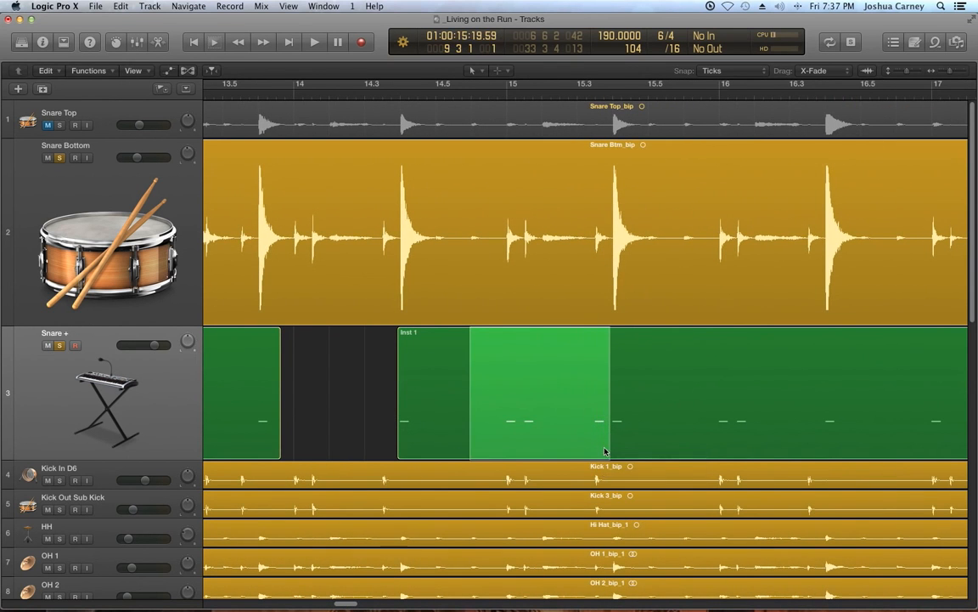
key(Delete)
drag(678, 401, 780, 437)
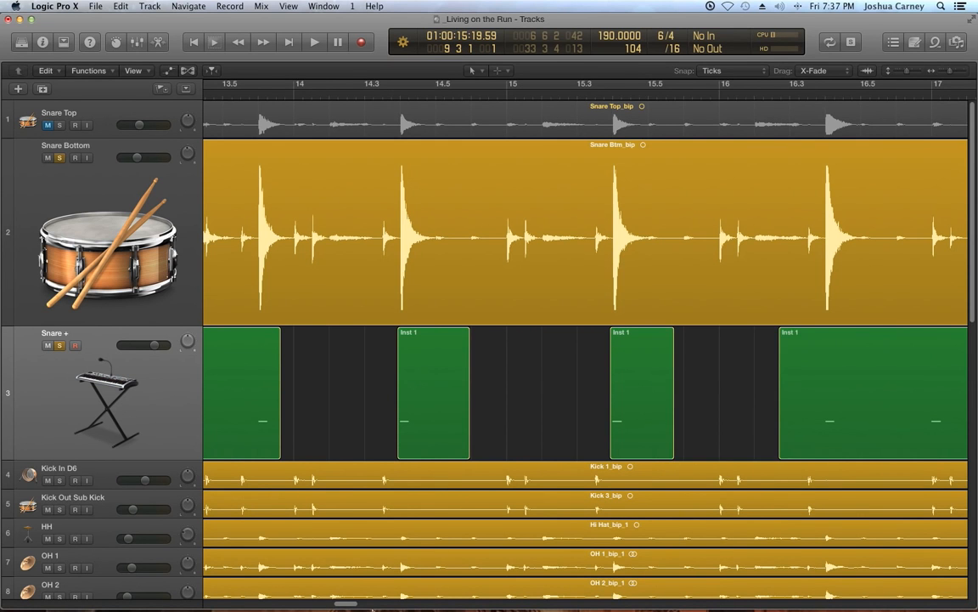
drag(352, 605, 368, 605)
drag(435, 396, 549, 417)
key(Delete)
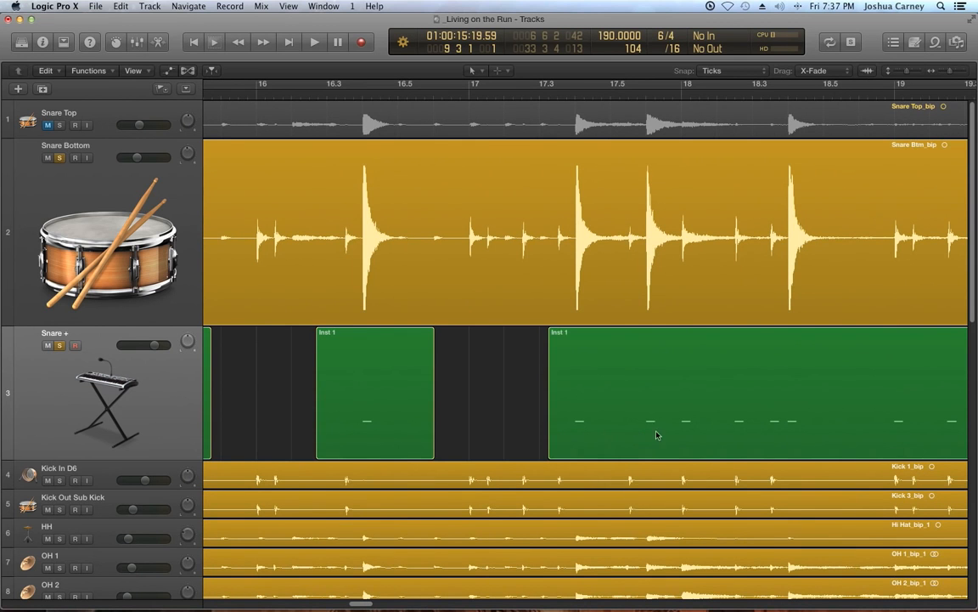
drag(669, 407, 780, 445)
key(Delete)
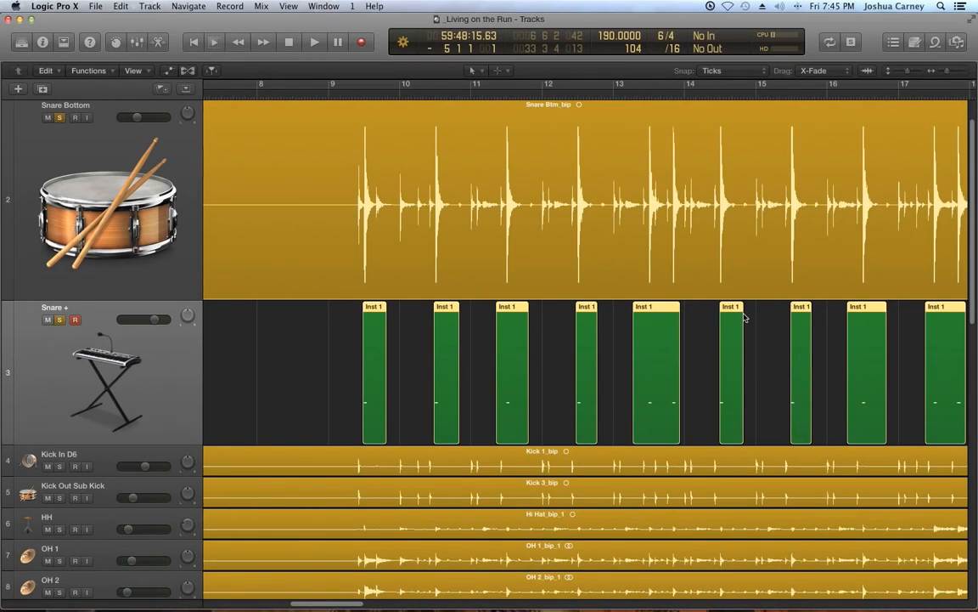
Step: Join all the separate trigger regions on the Snare + track into one continuous region and deselect it
key(super+Left)
key(super+Left)
key(super+Left)
key(super+Left)
key(super+Left)
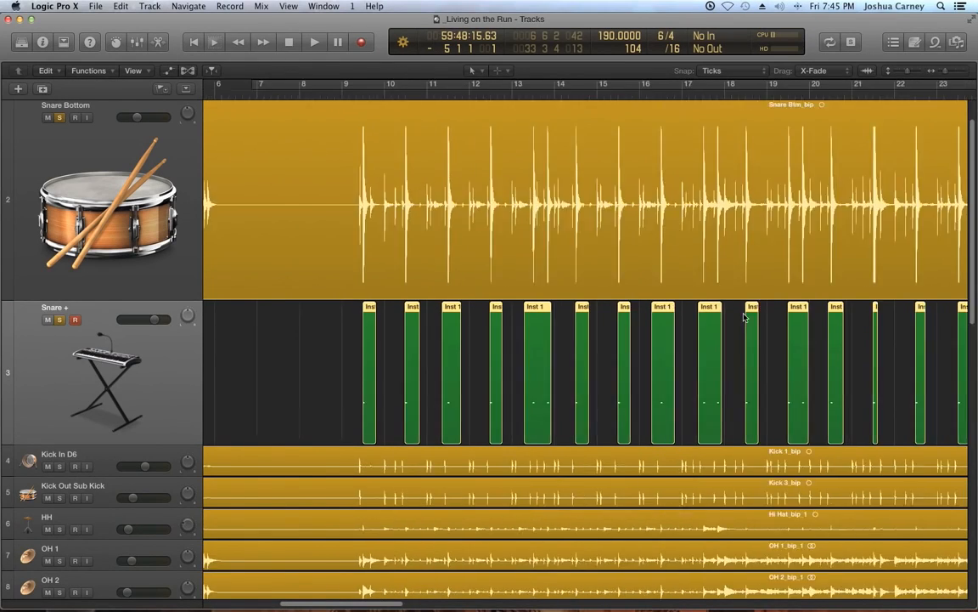
key(super+Left)
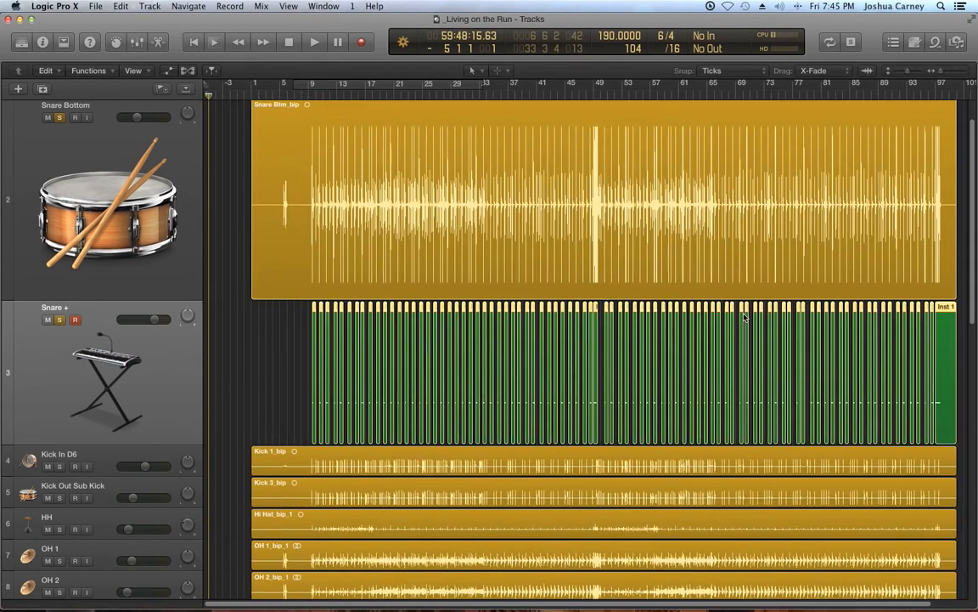
key(super+Right)
key(super+Right)
key(super+Right)
key(super+Right)
key(super+Right)
key(super+Right)
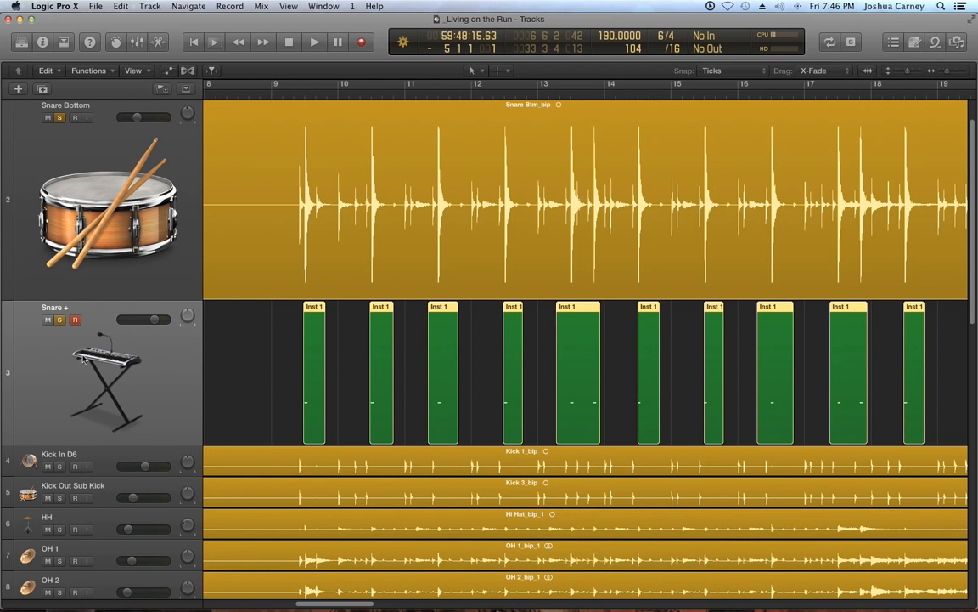
key(super+j)
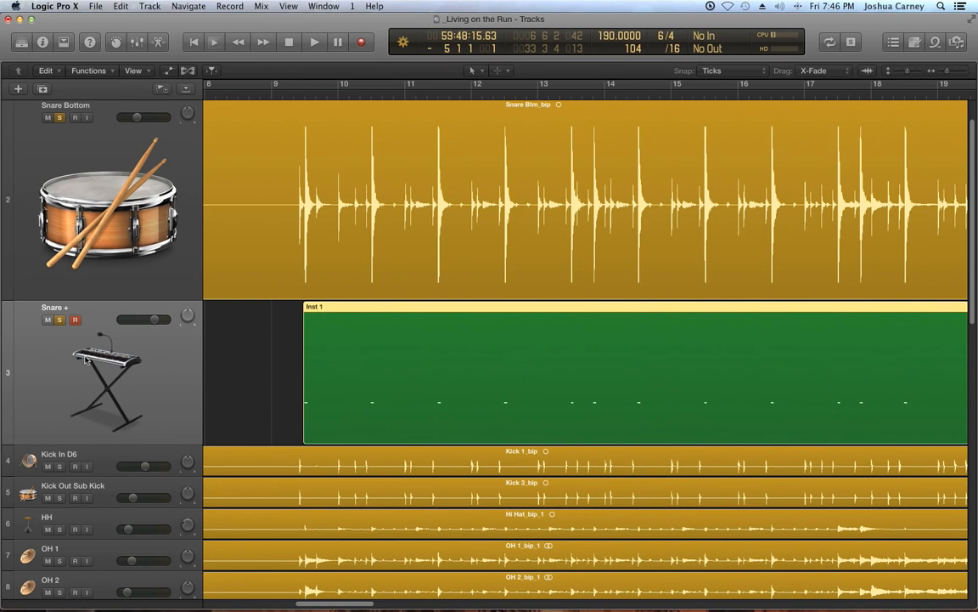
click(256, 356)
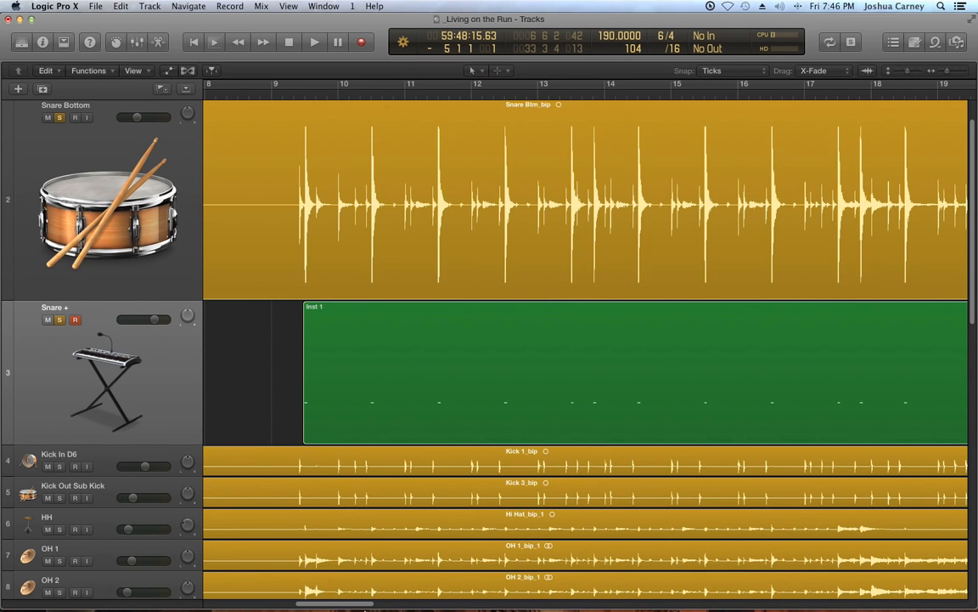
Step: Inspect the double snare hit at bar 21.4 against its trigger note, placing the playhead on the second hit
drag(360, 605, 411, 605)
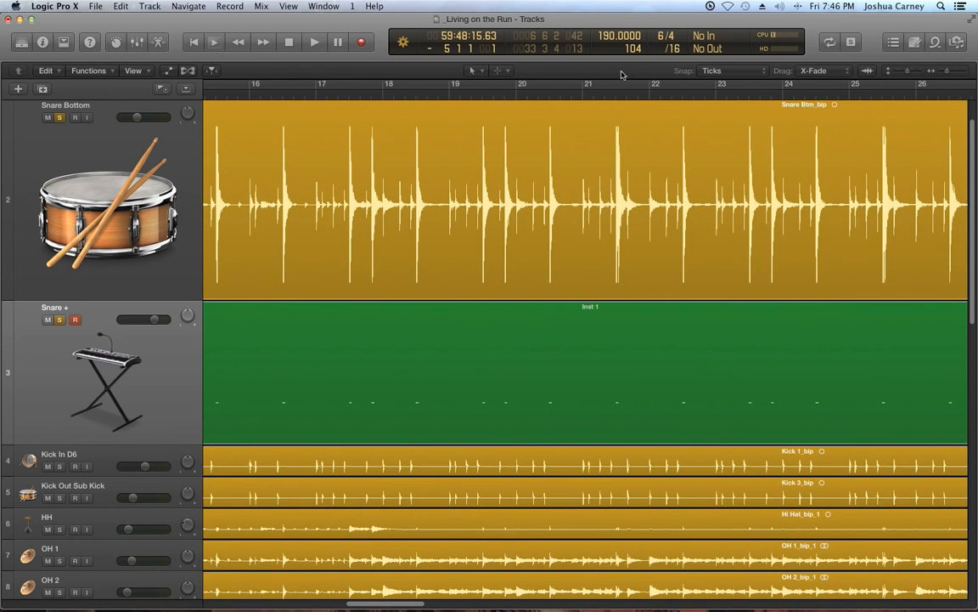
click(616, 97)
drag(950, 72, 957, 75)
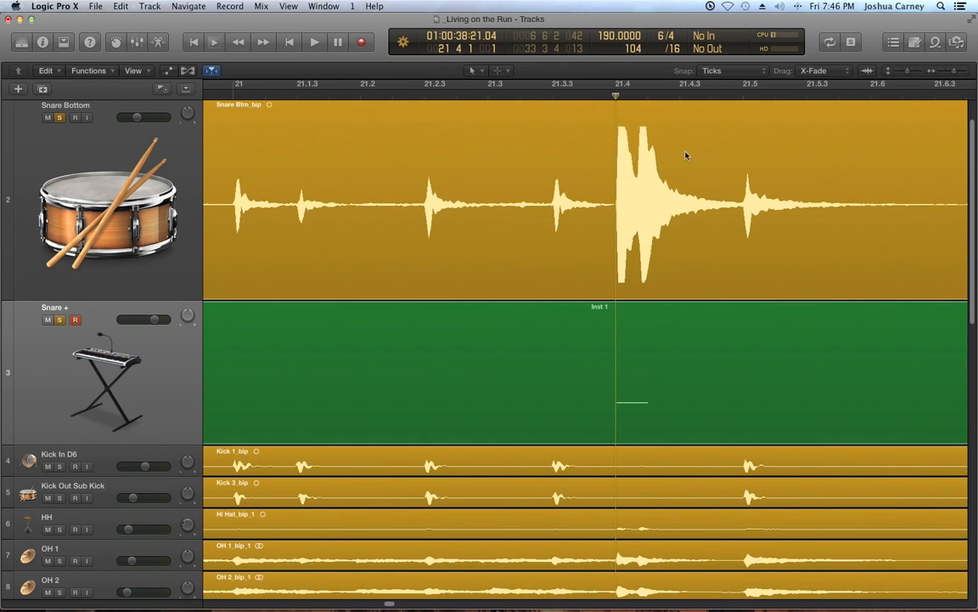
click(637, 97)
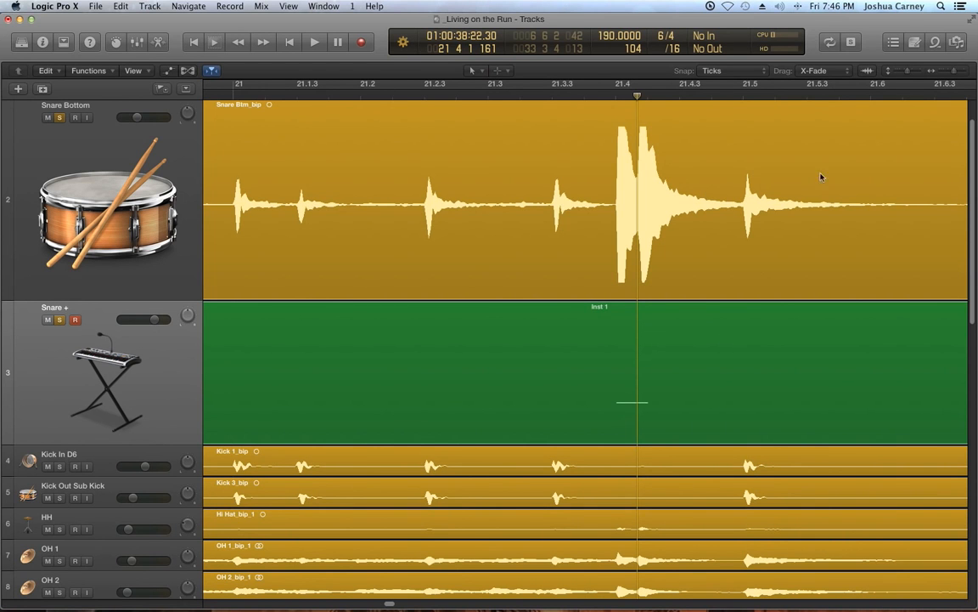
Step: Open the joined Snare + region in the Piano Roll
drag(951, 71, 920, 81)
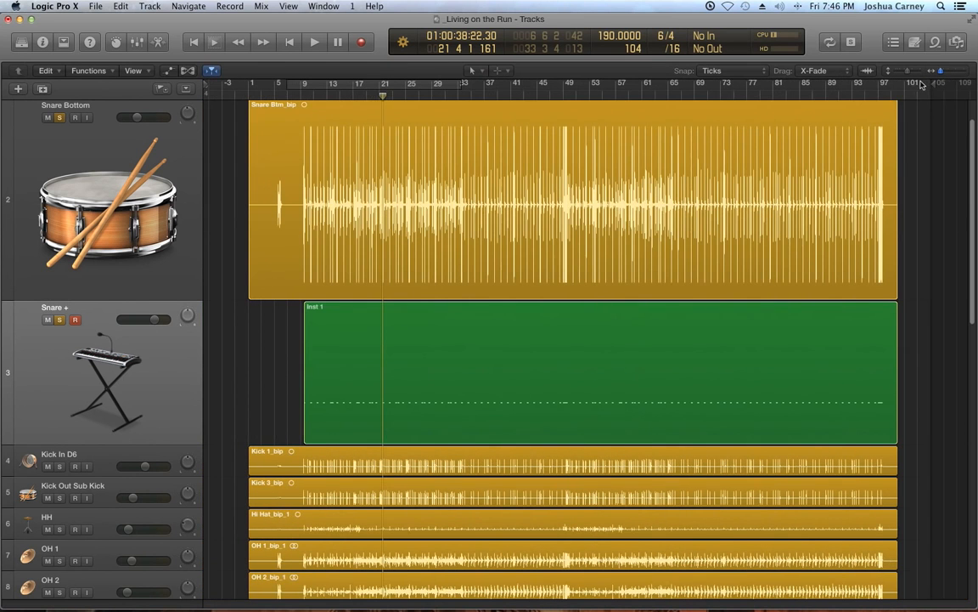
click(561, 364)
click(926, 388)
double_click(728, 392)
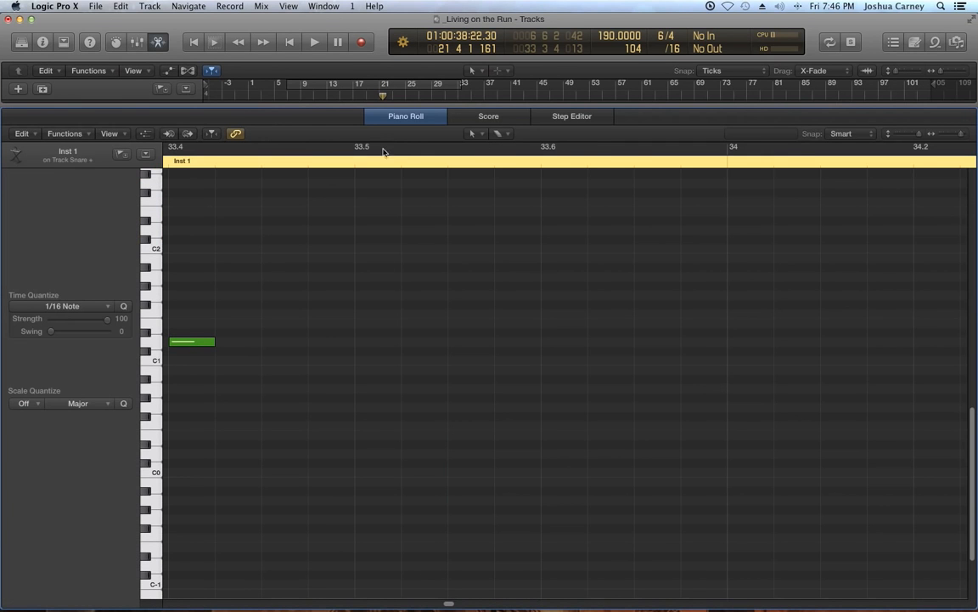
Step: Examine the trigger note at bar 21.4 in the Piano Roll against the playhead on the second snare hit
key(z)
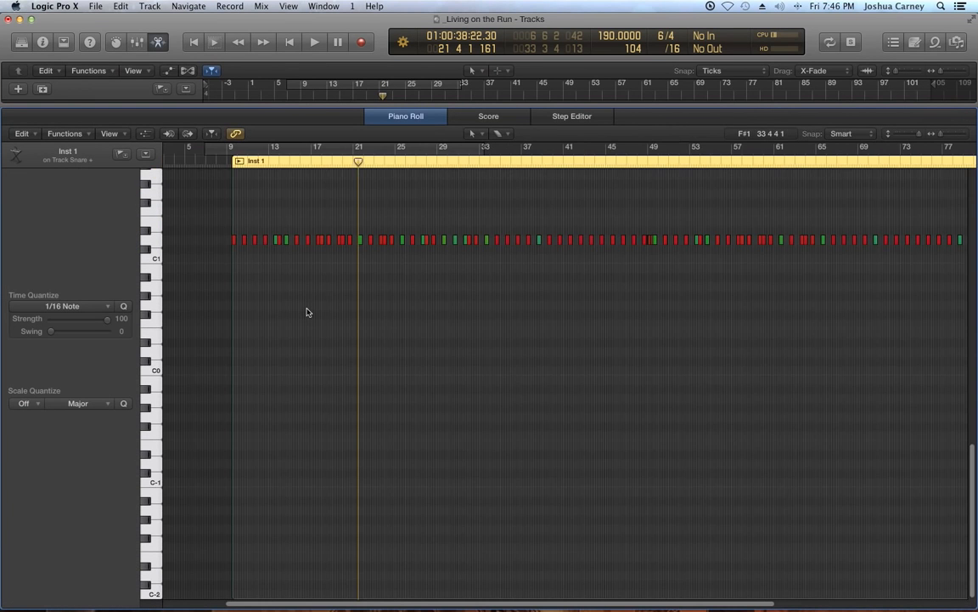
scroll(477, 344, up, 5)
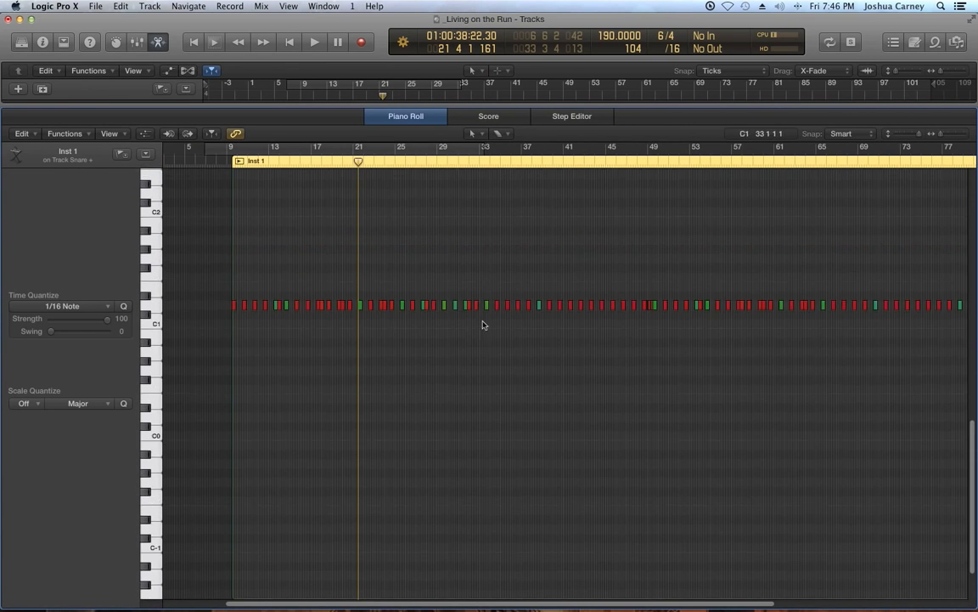
key(super+Right)
key(super+Right)
key(super+Right)
key(super+Right)
key(super+Right)
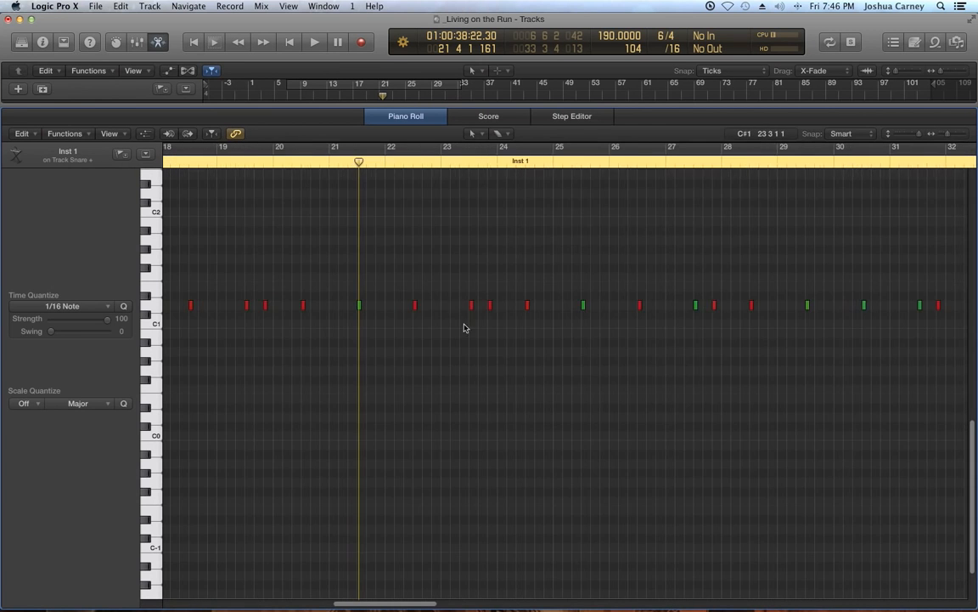
key(super+Right)
key(super+Right)
key(super+Right)
key(super+Right)
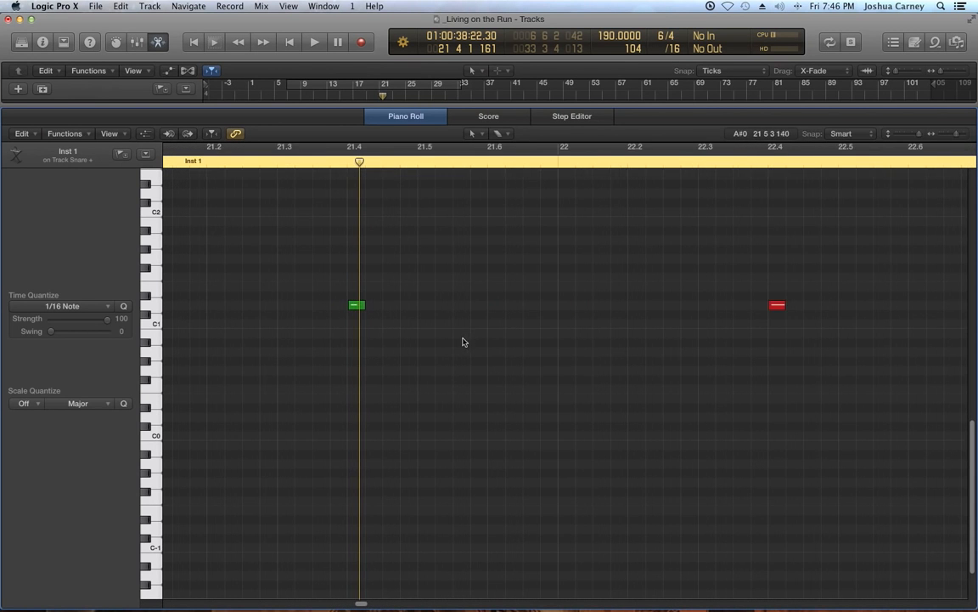
key(super+Right)
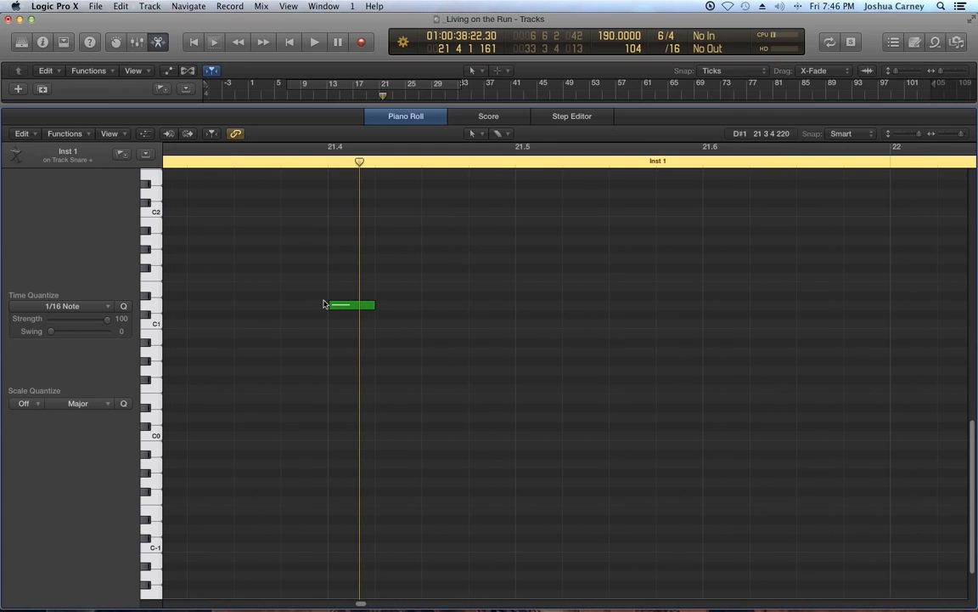
key(super+Left)
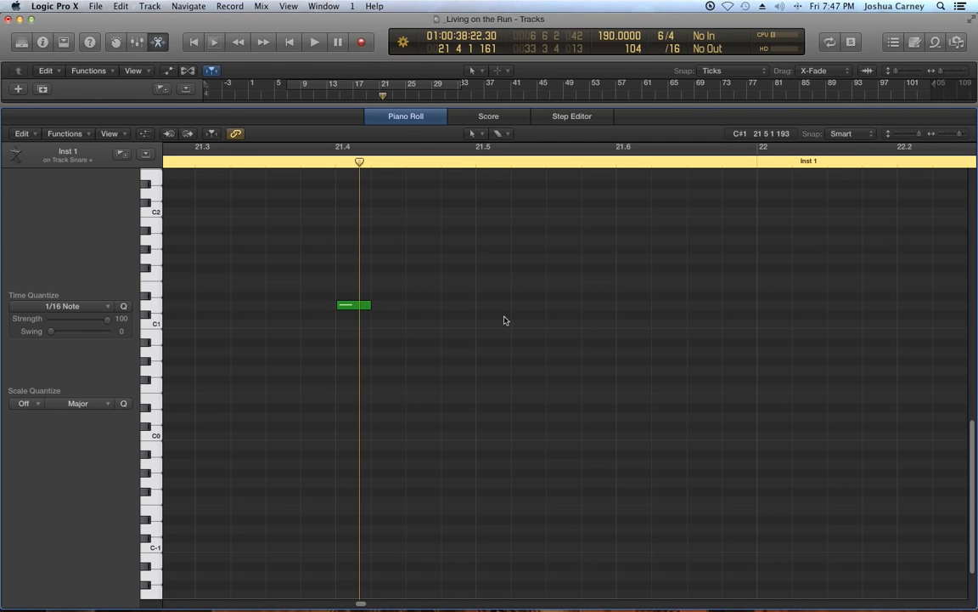
key(super+Left)
key(super+Left)
key(super+Left)
key(super+Left)
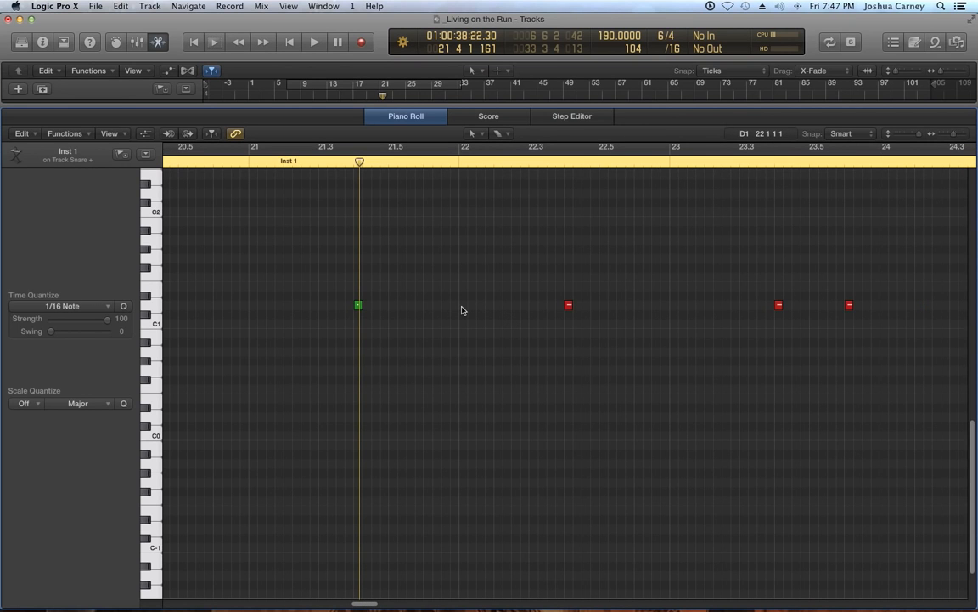
key(super+a)
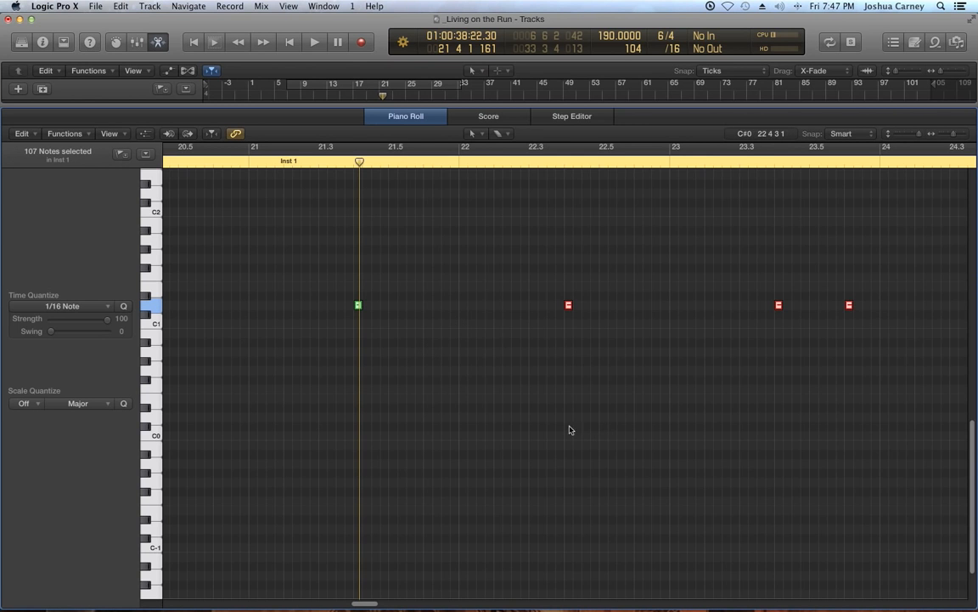
key(super+Left)
key(super+Left)
key(super+Left)
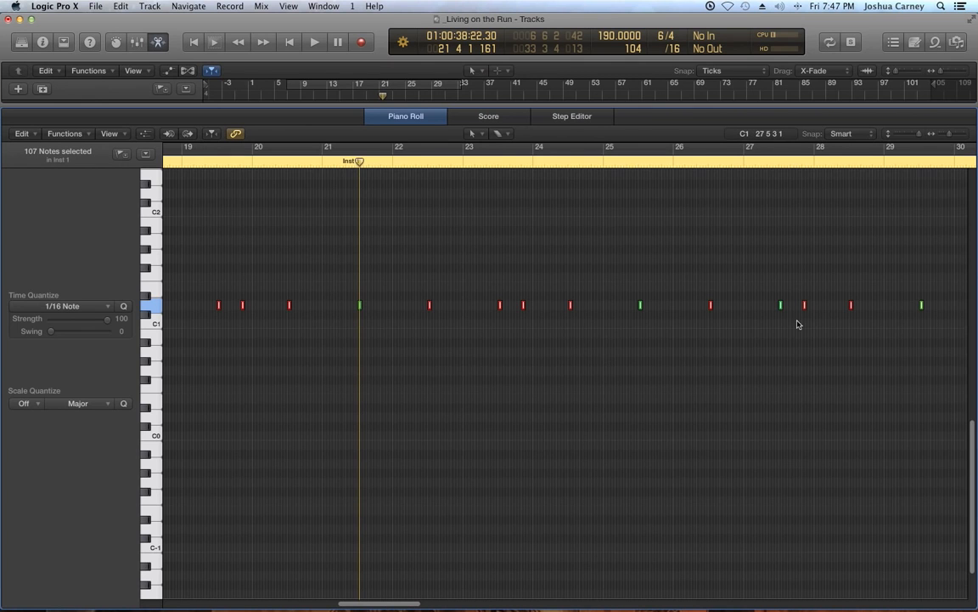
click(53, 307)
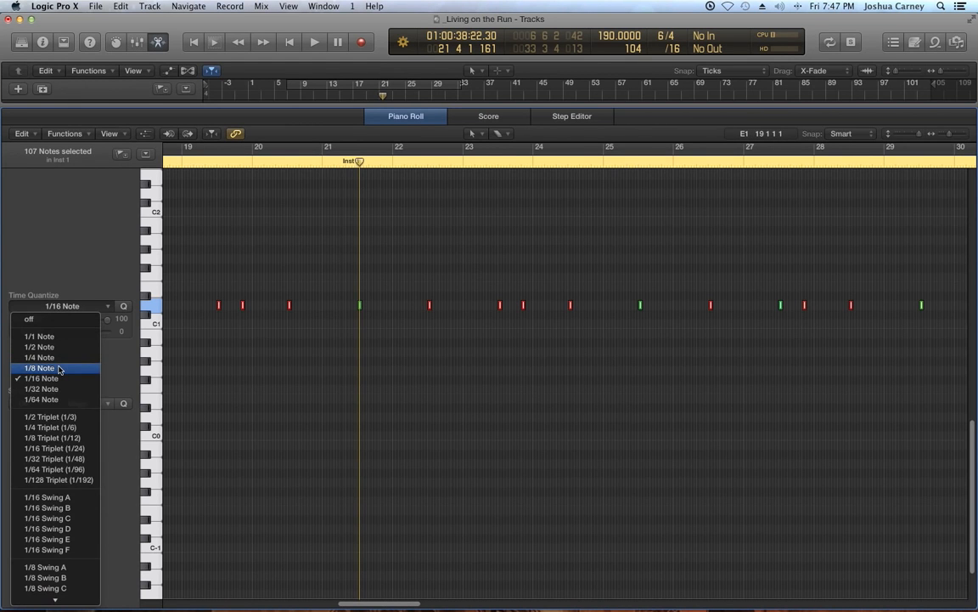
click(465, 378)
click(437, 515)
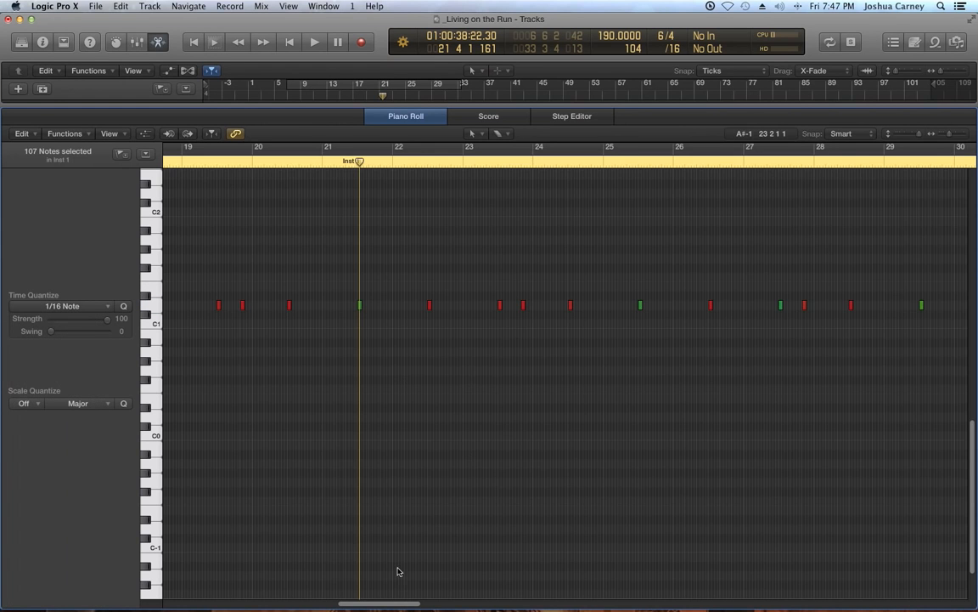
Step: Set Time Quantize to 1/8 Note for all the selected Snare + trigger notes and deselect them
drag(391, 604, 924, 599)
click(151, 306)
click(68, 305)
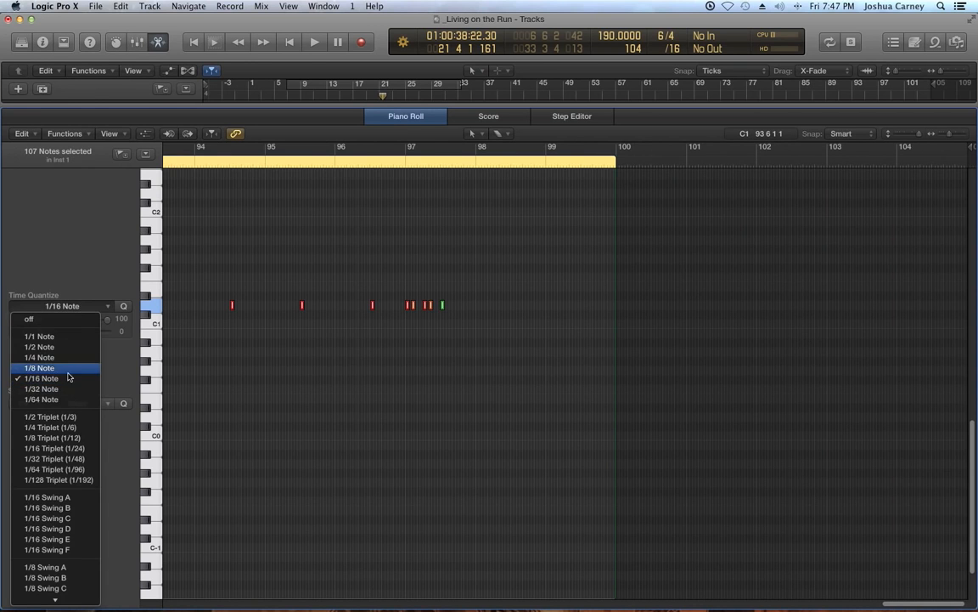
click(64, 368)
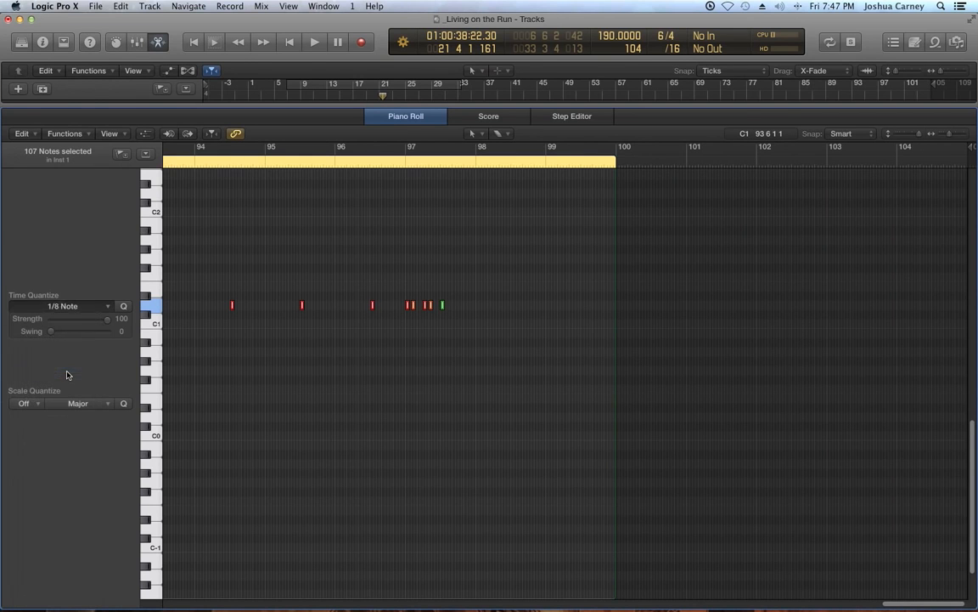
click(299, 359)
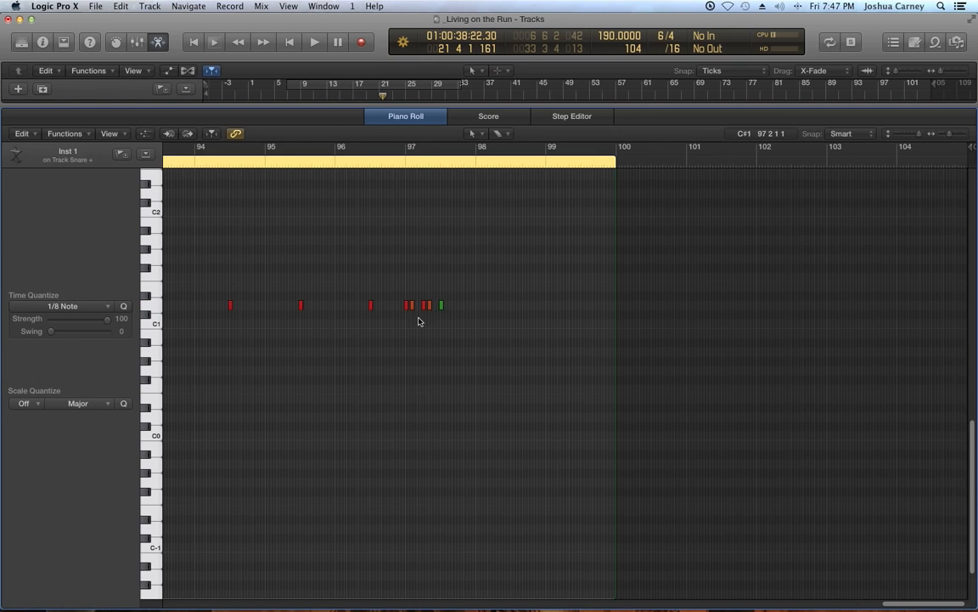
Step: Check the quantized notes against the playhead at bar 97 and undo the quantize
click(406, 157)
key(super+Right)
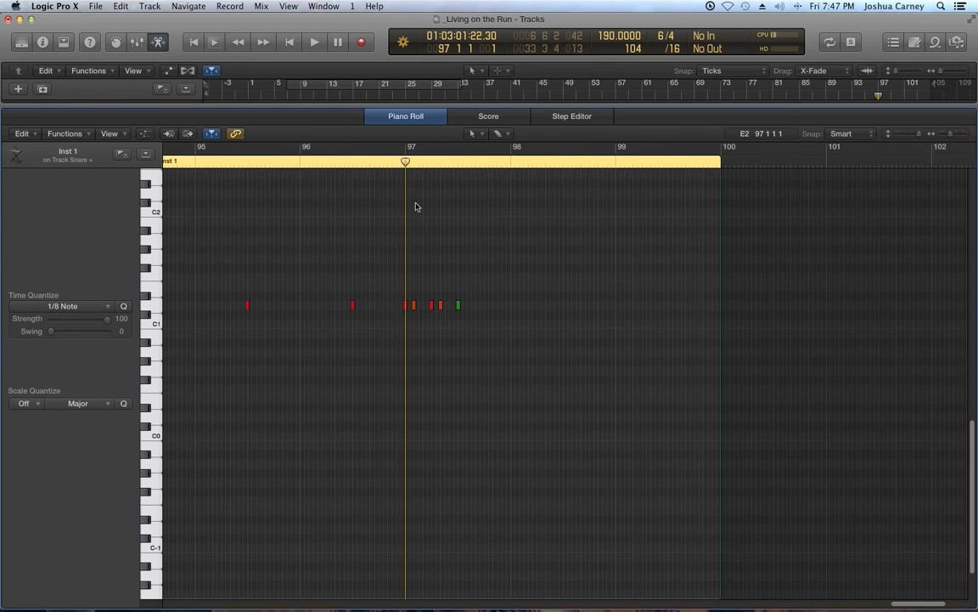
key(super+Right)
key(super+Right)
key(super+Right)
key(super+Left)
key(super+Left)
key(super+Left)
key(super+Left)
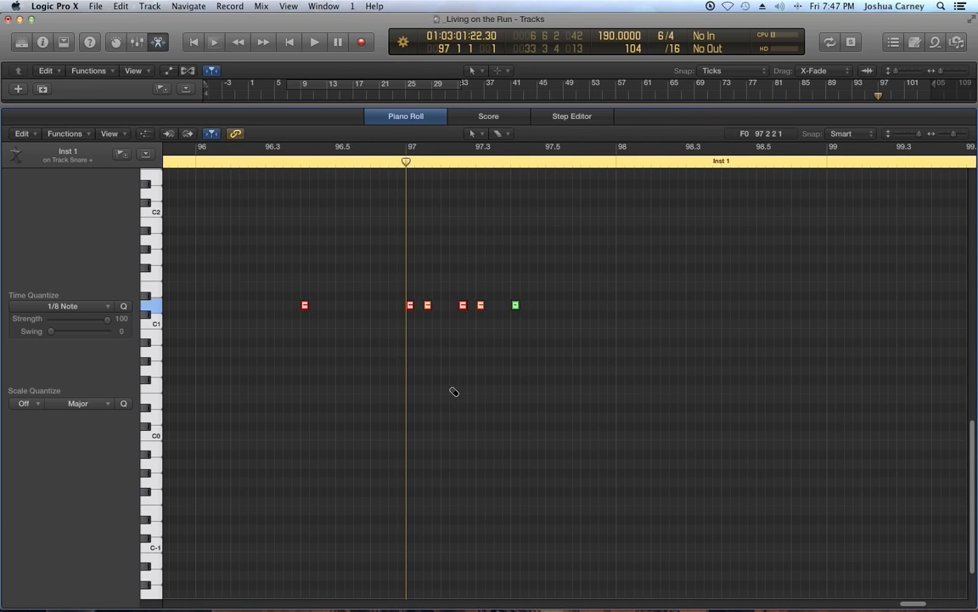
click(452, 393)
Step: Collapse the Piano Roll and place the playhead at bar 9 in the arrangement
drag(479, 106, 506, 528)
scroll(272, 245, up, 3)
scroll(272, 245, up, 4)
click(299, 97)
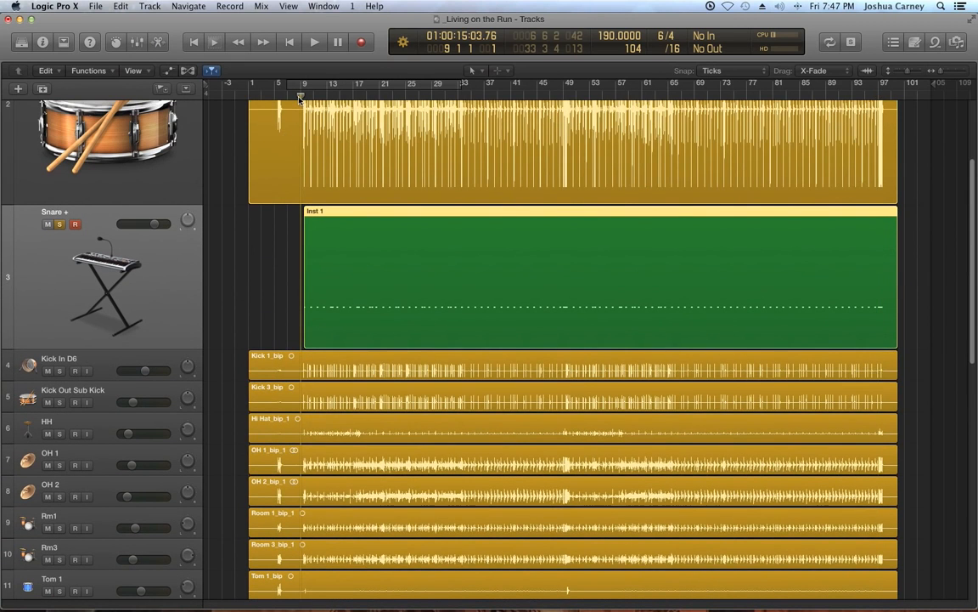
Step: Examine where the Snare + region begins relative to the snare hit at 9.4, placing the playhead on that hit
key(super+Right)
key(super+Right)
key(super+Right)
key(super+Right)
key(super+Right)
key(super+Right)
key(super+Right)
key(super+Right)
key(super+Right)
key(super+Right)
key(super+Right)
key(super+Right)
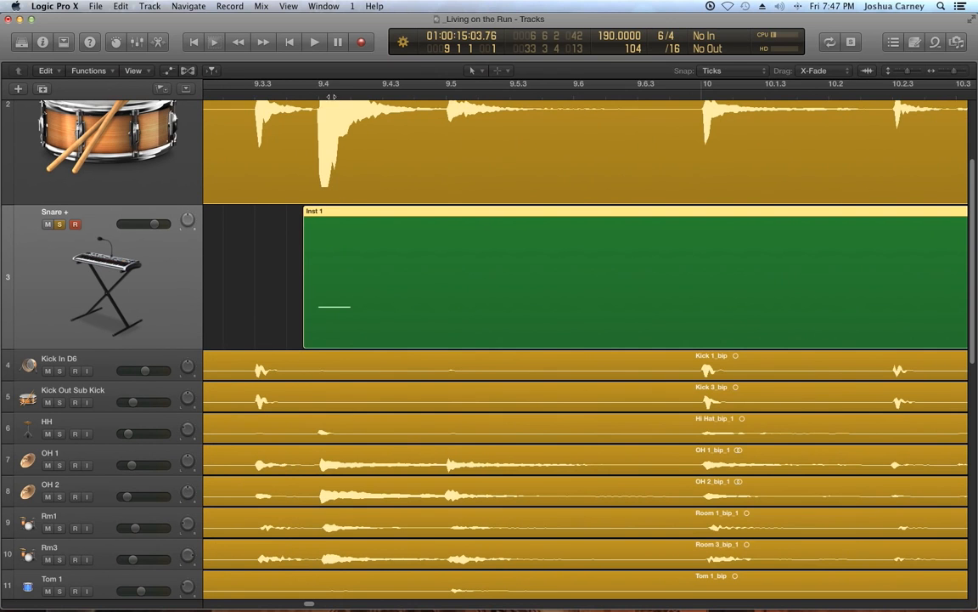
click(318, 89)
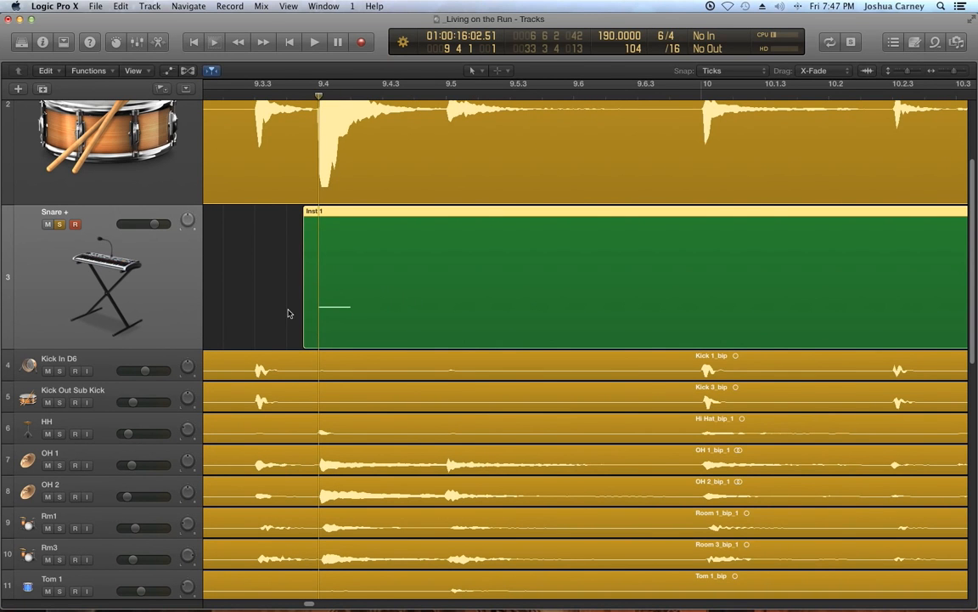
click(292, 253)
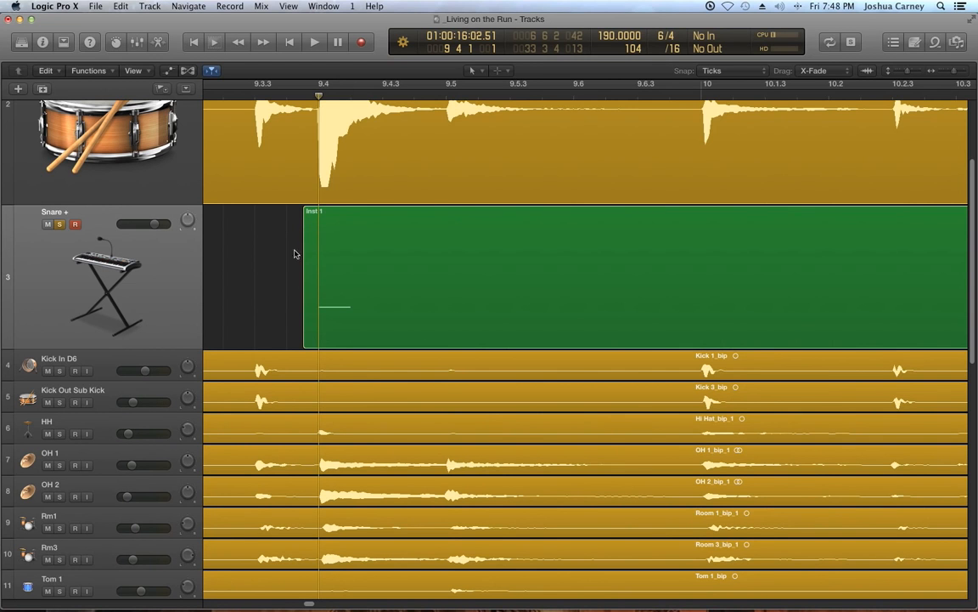
Step: Set the arrangement's snap to Beat and extend the start of the Snare + region back to bar 9
key(super+Left)
key(super+Left)
key(super+Left)
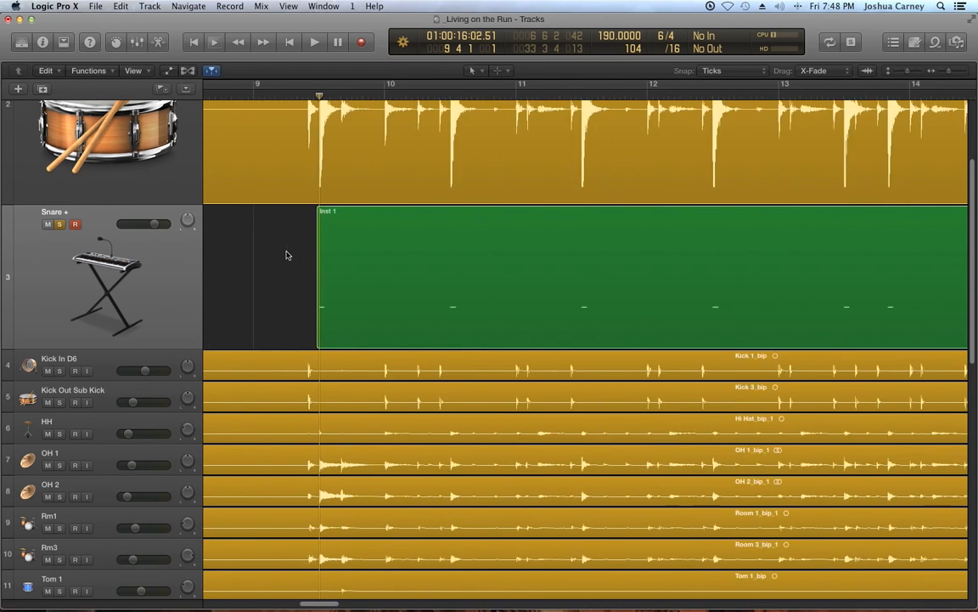
click(721, 71)
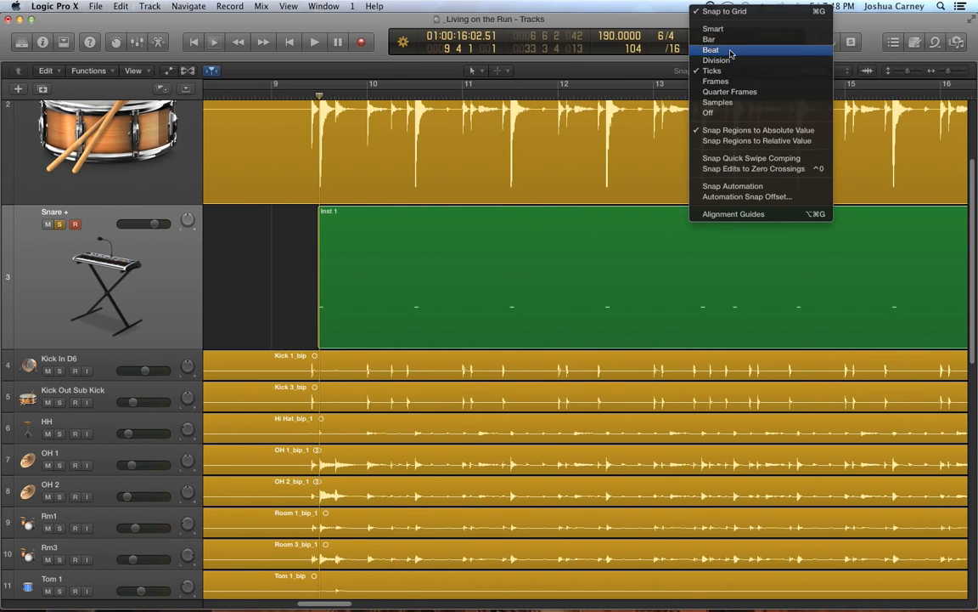
click(724, 49)
click(728, 73)
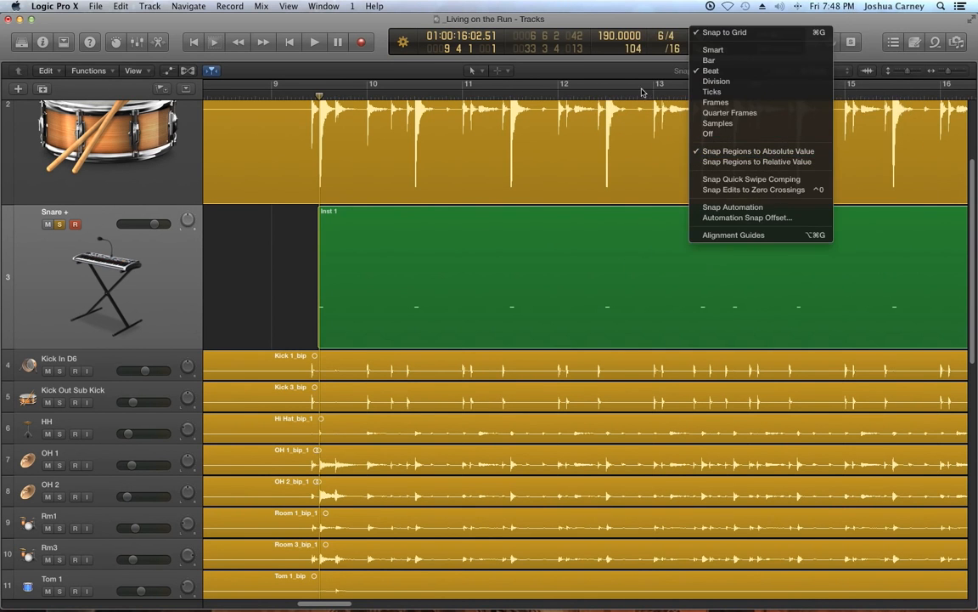
click(544, 120)
drag(321, 334, 265, 335)
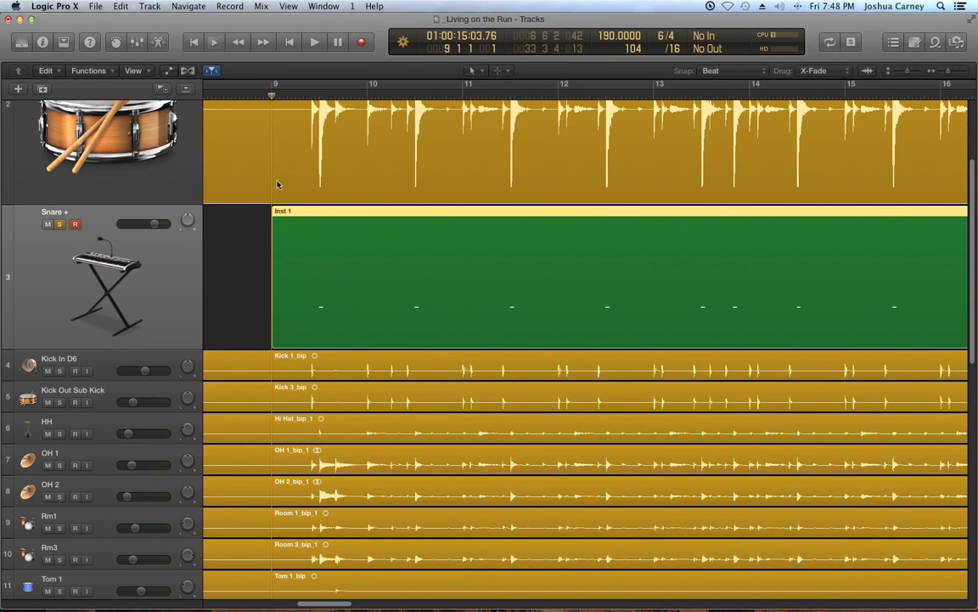
click(242, 280)
Step: Open the extended Snare + region in the Piano Roll and quantize all its notes to 1/8 notes
double_click(335, 276)
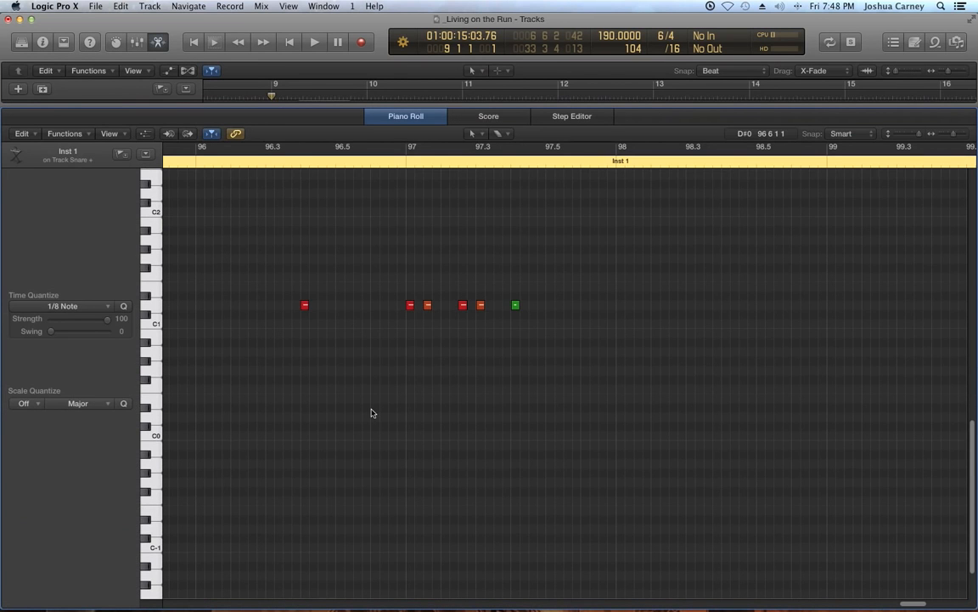
key(super+a)
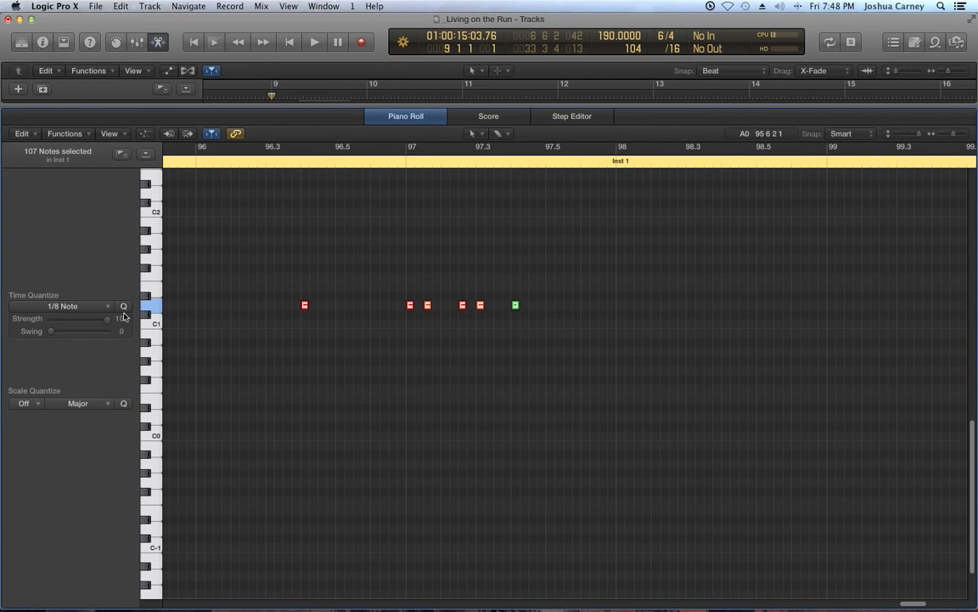
click(367, 332)
Step: Place the playhead at bar 97 and check the alignment of the final fill's notes with the grid
click(407, 161)
key(super+Right)
key(super+Right)
key(super+Right)
key(super+Right)
key(super+Right)
key(super+Right)
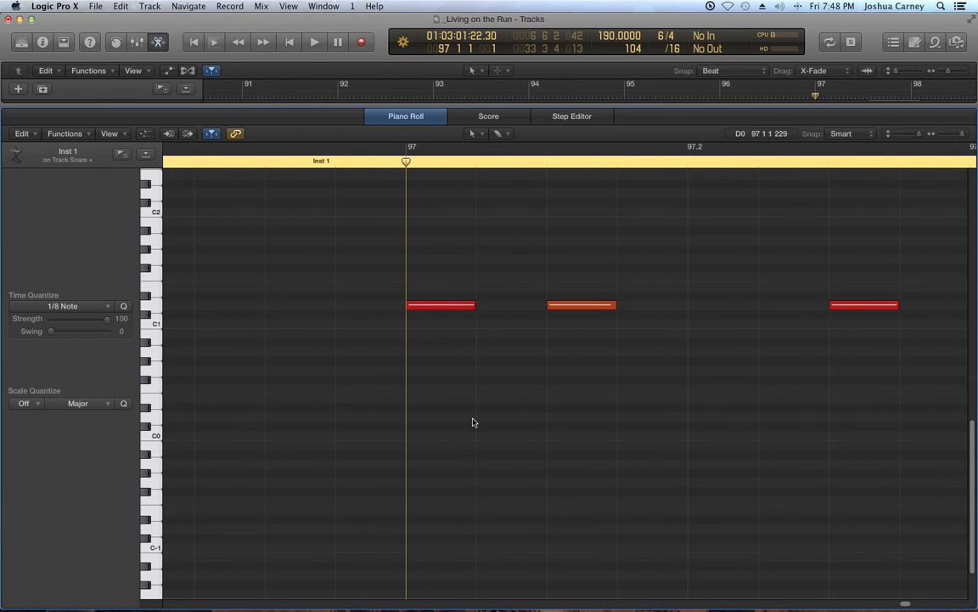
key(super+Left)
key(super+Left)
key(super+Left)
key(super+Left)
key(super+Left)
key(super+Left)
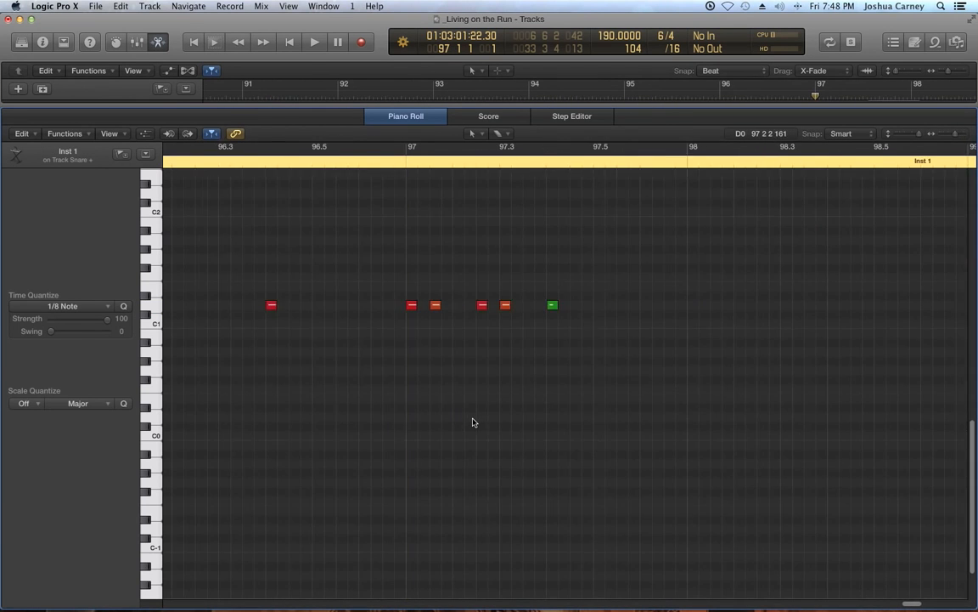
key(super+Left)
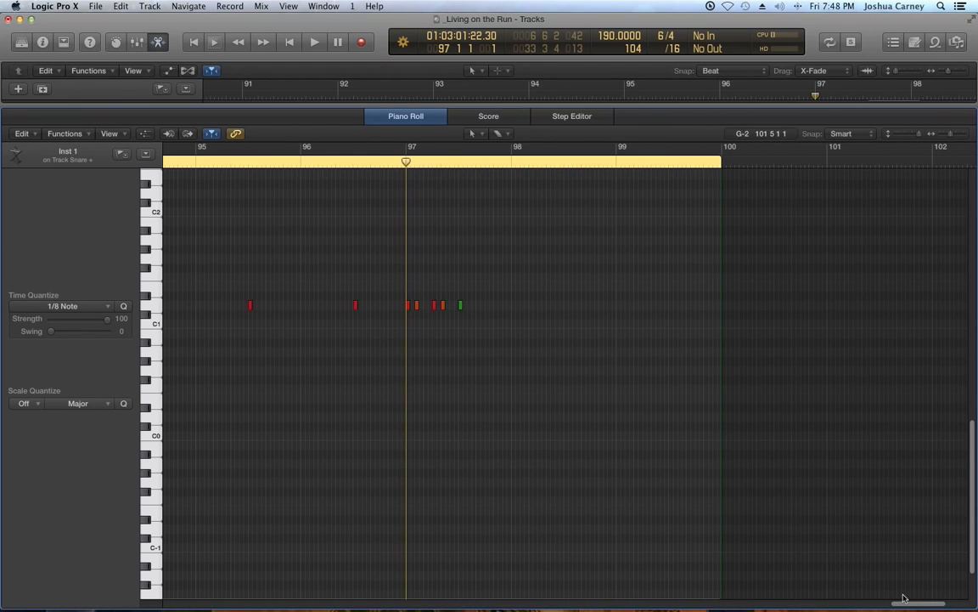
Step: Raise the velocity of all the Snare + notes to 127 with the Velocity Tool and collapse the Piano Roll
drag(914, 607, 299, 574)
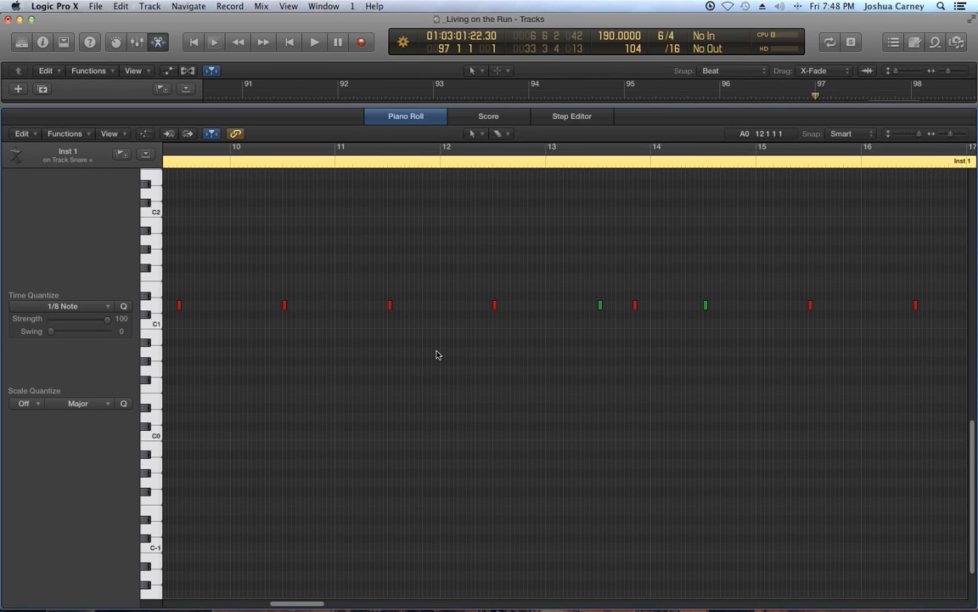
key(super+a)
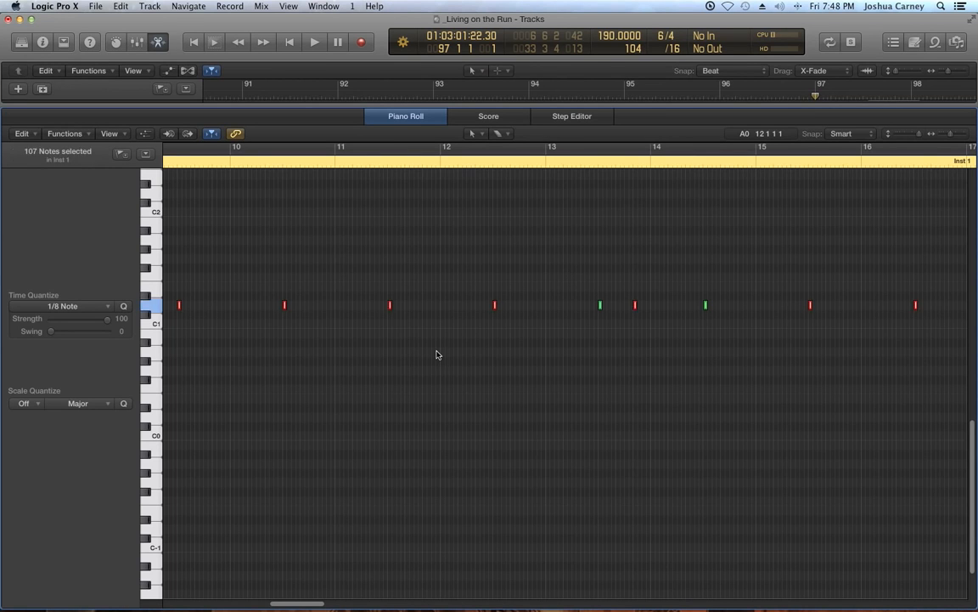
click(961, 135)
click(961, 134)
click(961, 134)
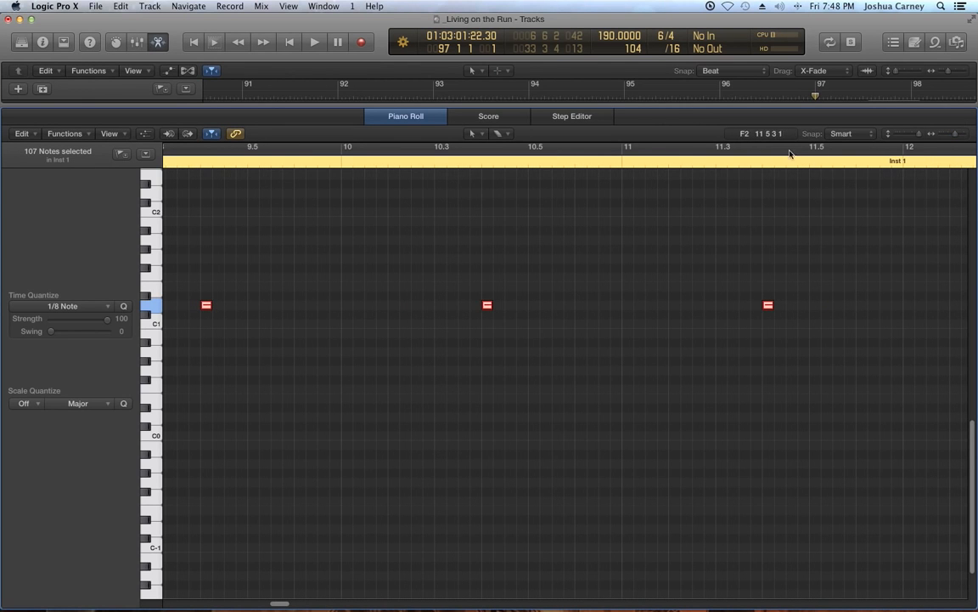
click(507, 133)
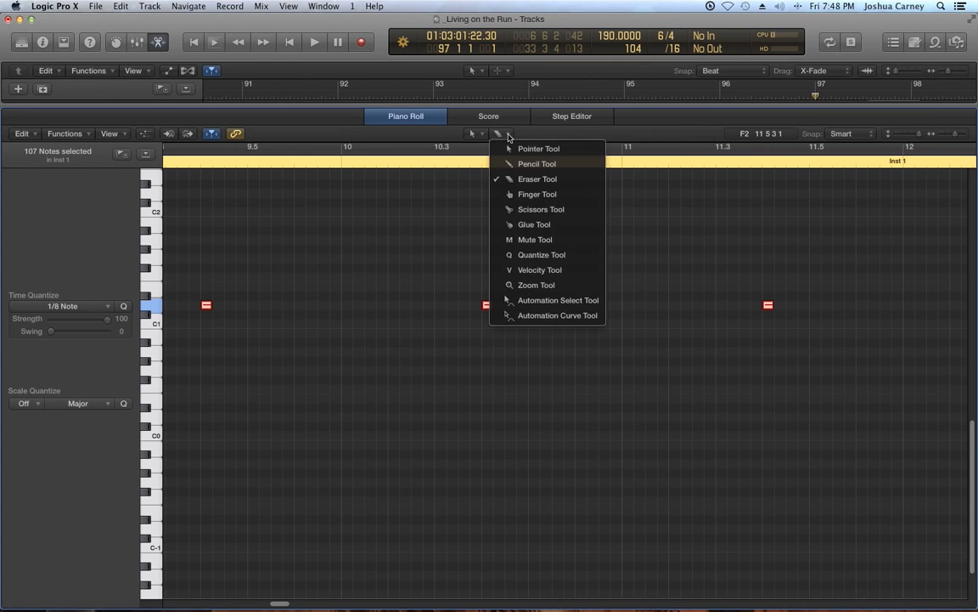
click(531, 272)
drag(489, 311, 483, 163)
drag(490, 413, 488, 185)
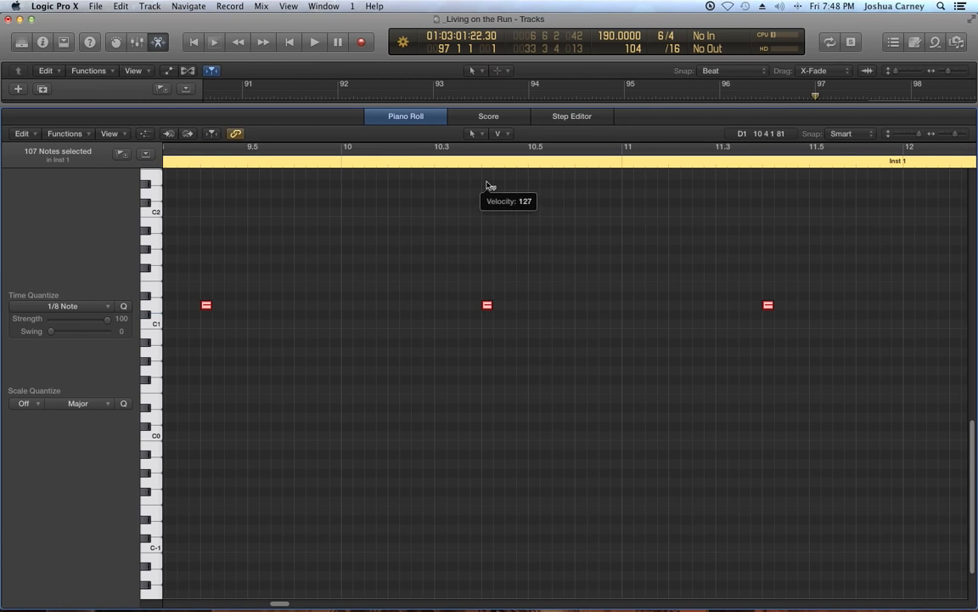
click(508, 234)
drag(579, 107, 567, 610)
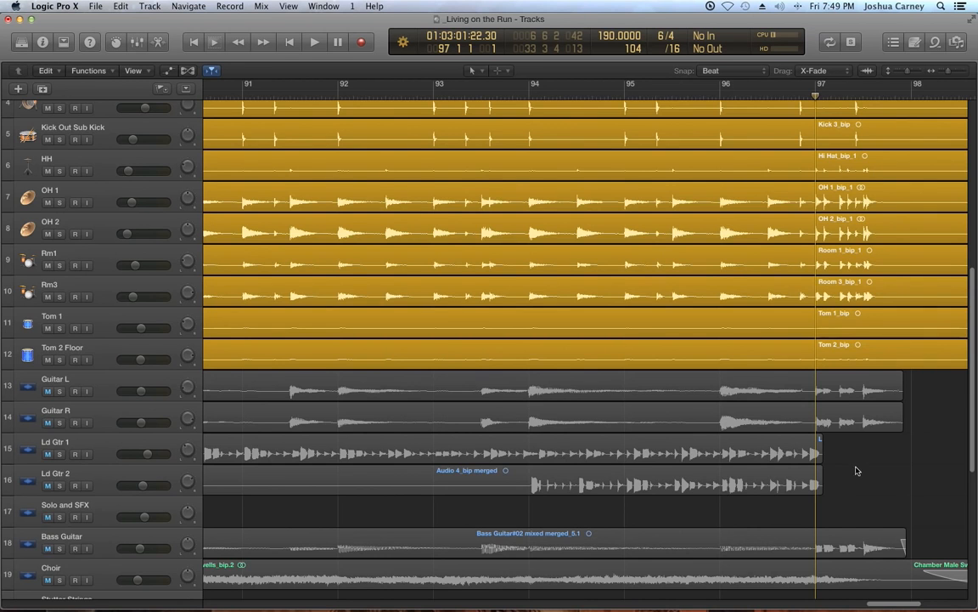
Step: Mute the Snare Bottom track and reduce its track height to a compact row
scroll(858, 473, up, 10)
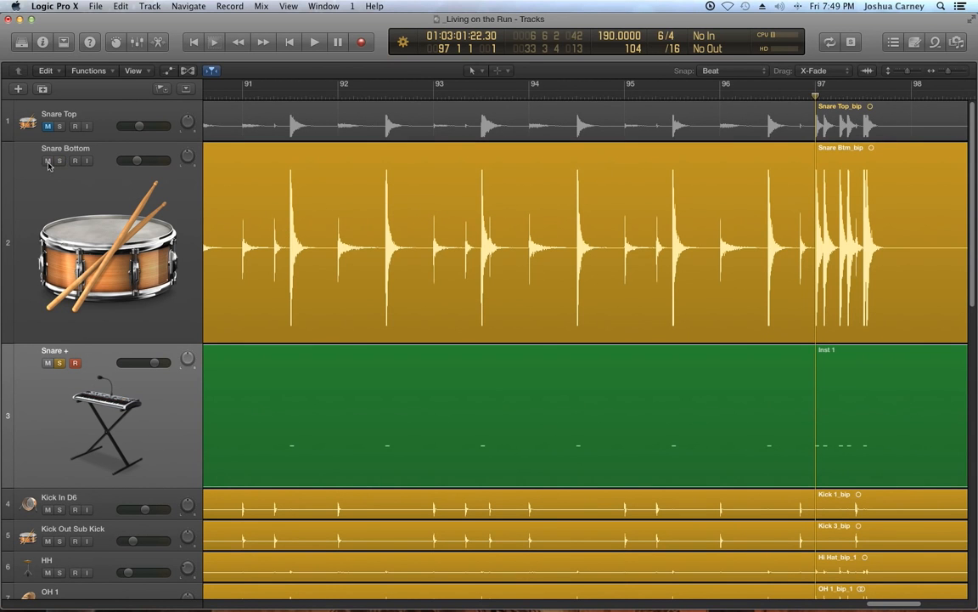
click(47, 161)
drag(14, 340, 30, 175)
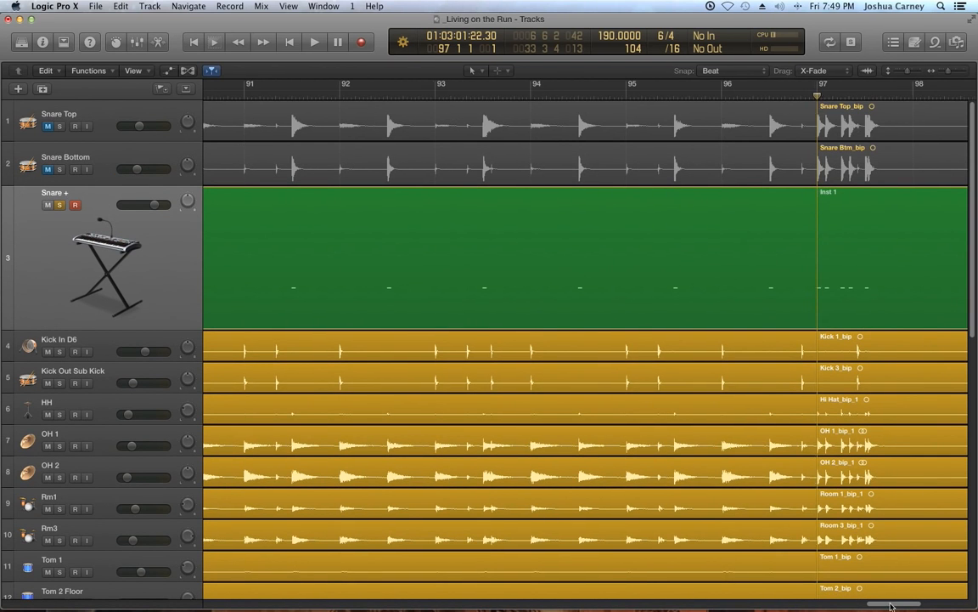
scroll(884, 551, right, 5)
key(z)
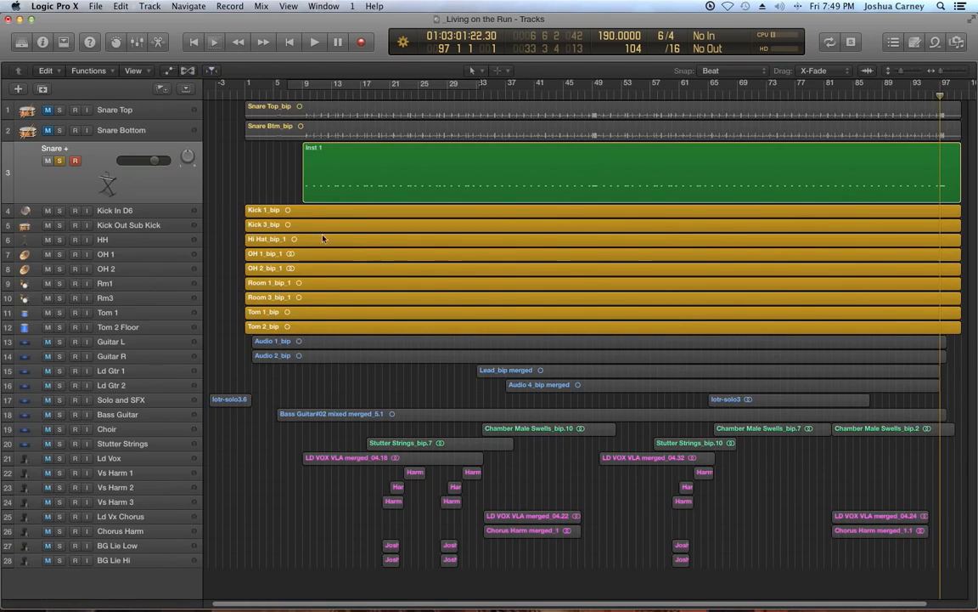
Step: Show the inspector with the Snare + track selected so that its channel strip is displayed
click(92, 171)
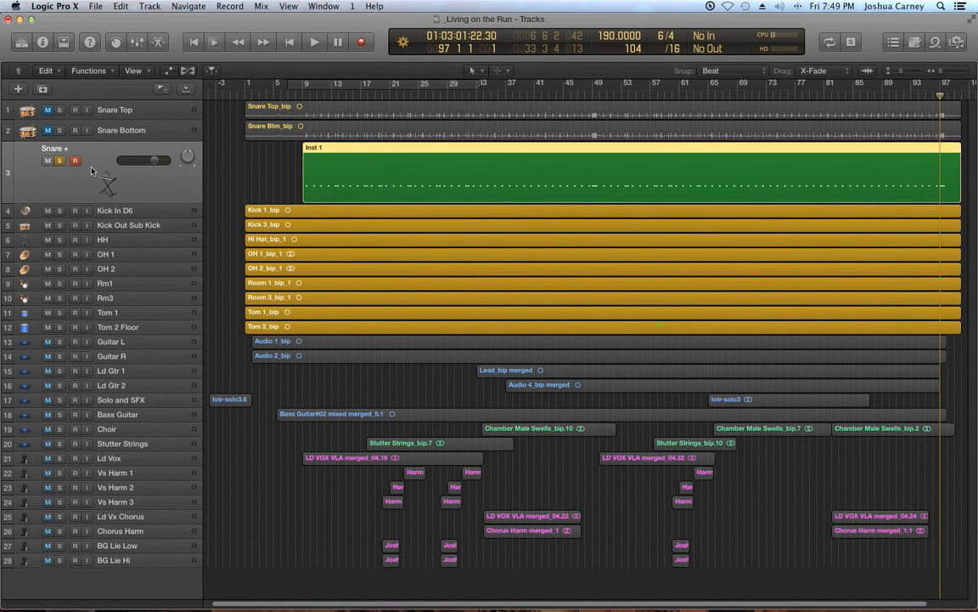
click(104, 108)
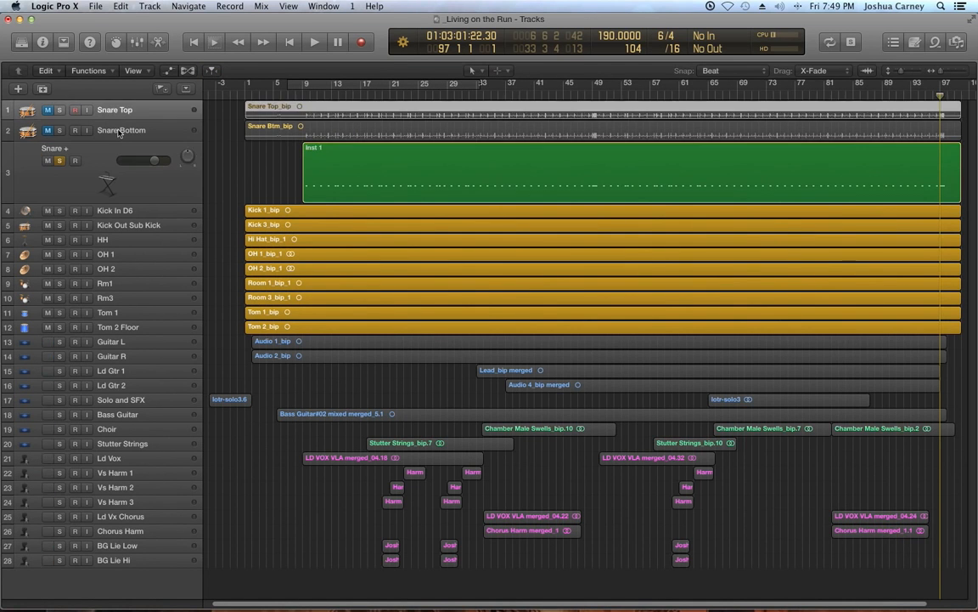
click(120, 131)
click(215, 165)
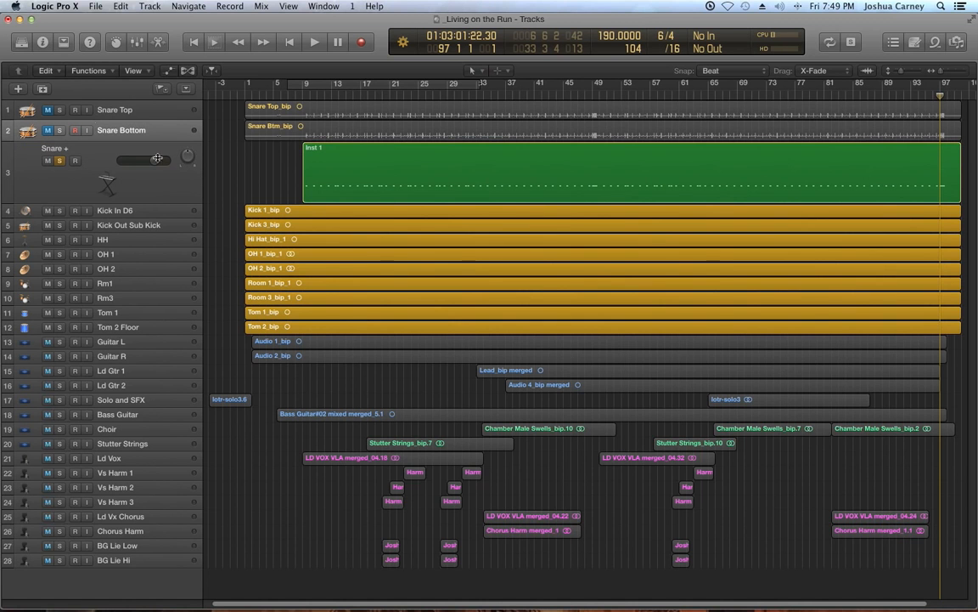
click(41, 43)
key(Down)
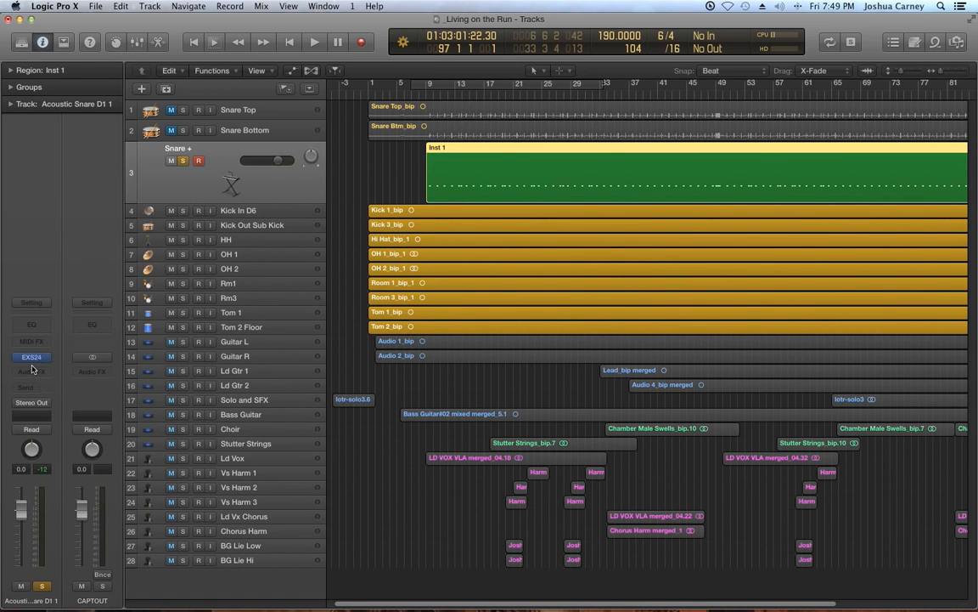
Step: Remove the EXS24 from the Snare + channel strip and insert Drum Kit Designer in stereo
click(45, 360)
click(47, 340)
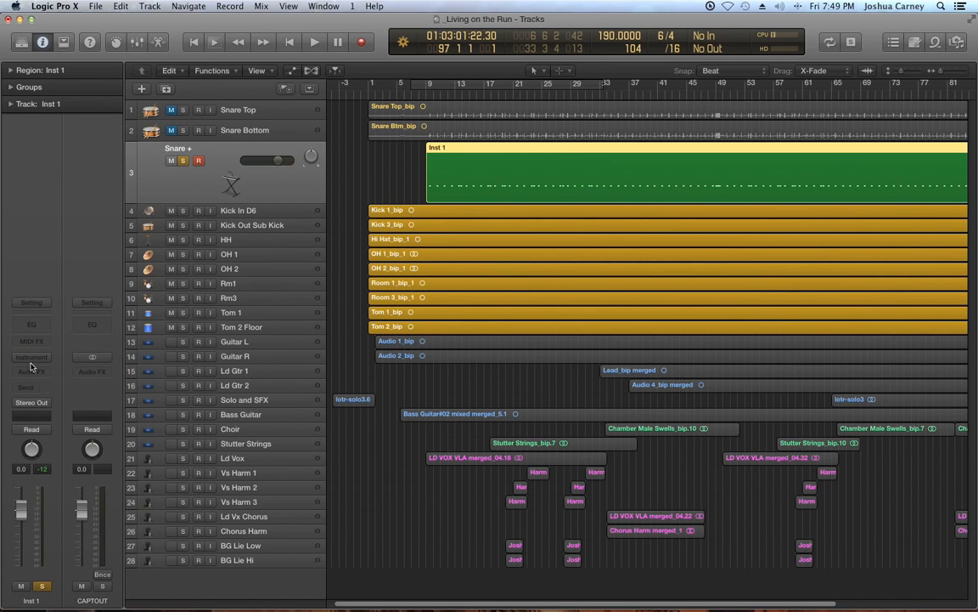
click(26, 360)
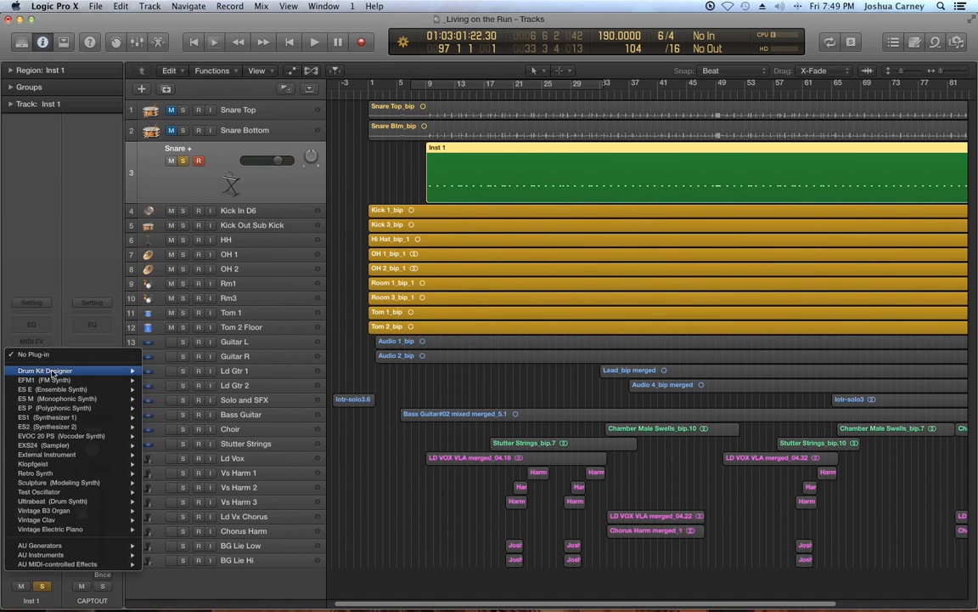
mouse_move(53, 365)
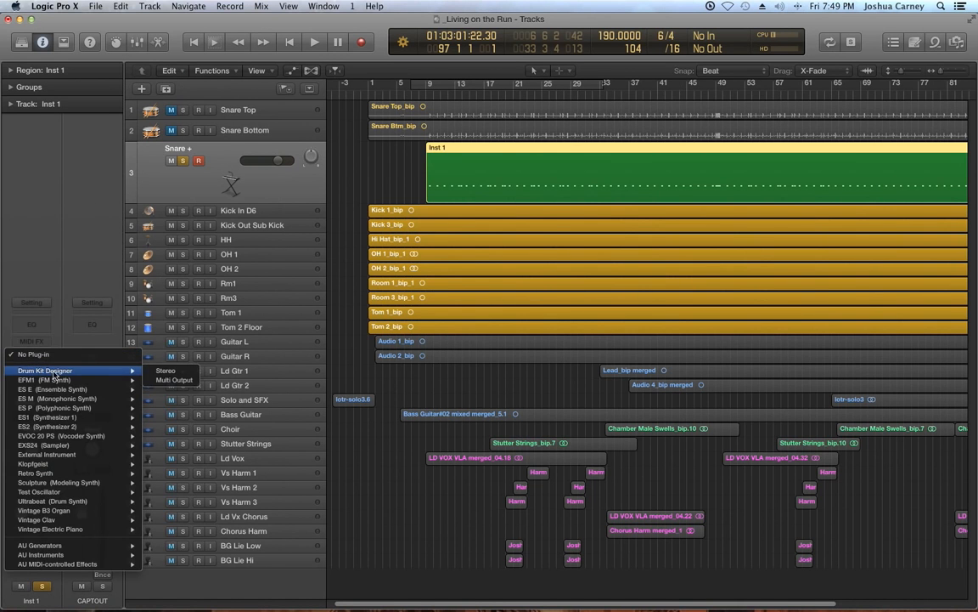
click(170, 373)
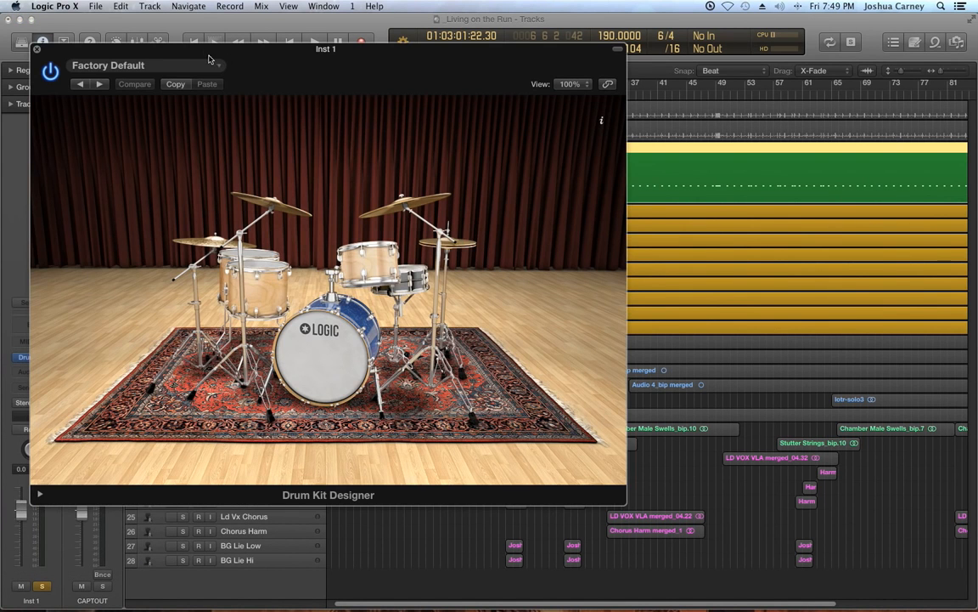
Step: Load the SoCal Kit preset in Drum Kit Designer
drag(208, 52, 235, 48)
click(223, 61)
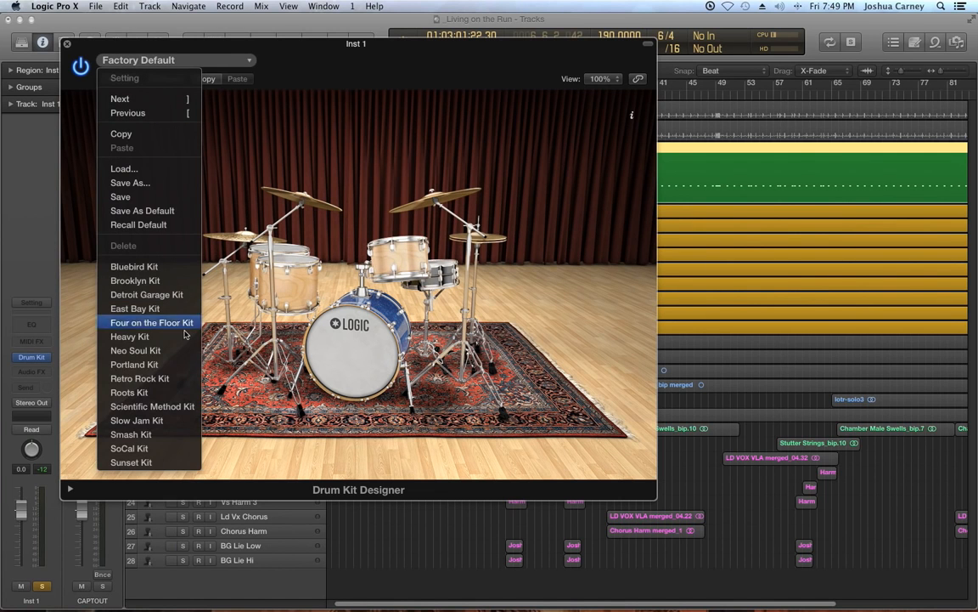
click(157, 449)
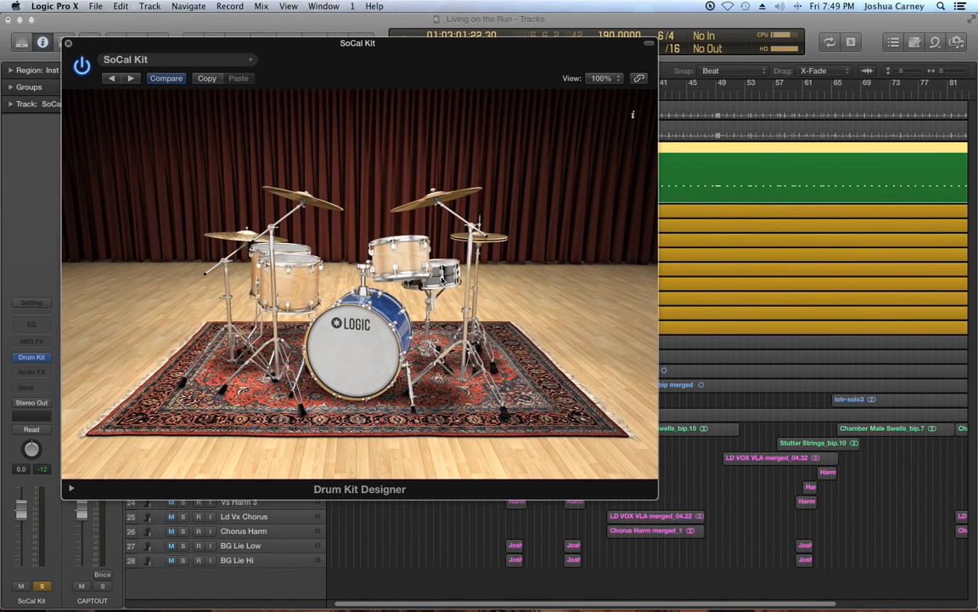
Step: Audition the SoCal 2 and SoCal 3 snares, choose the SoCal snare and close Drum Kit Designer
click(428, 268)
click(111, 219)
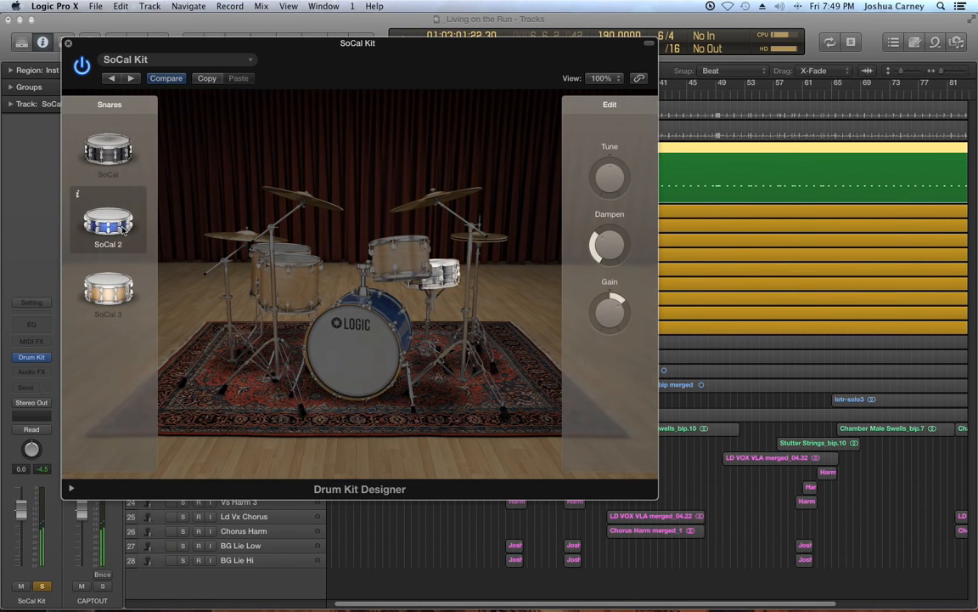
click(117, 299)
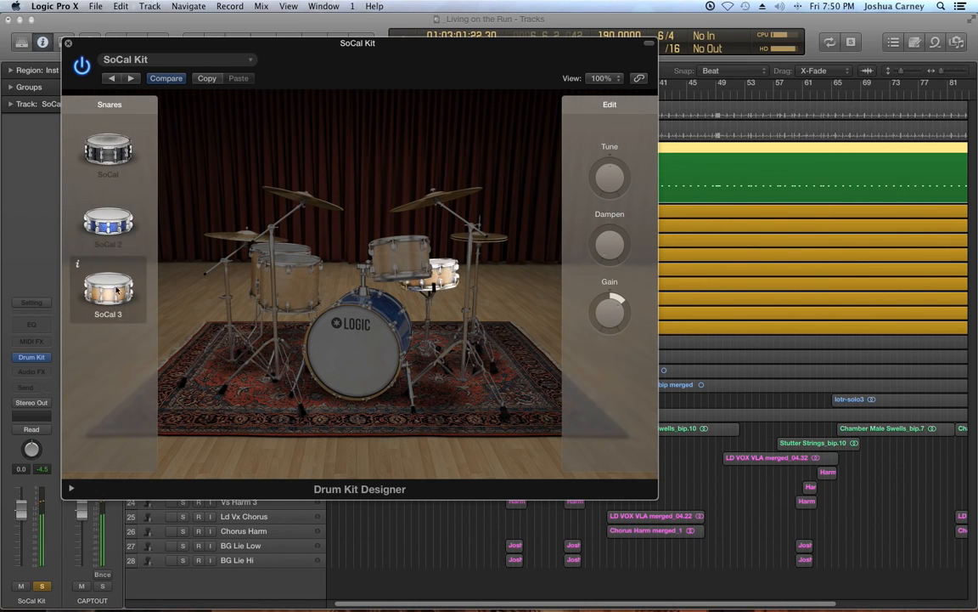
click(123, 230)
click(121, 154)
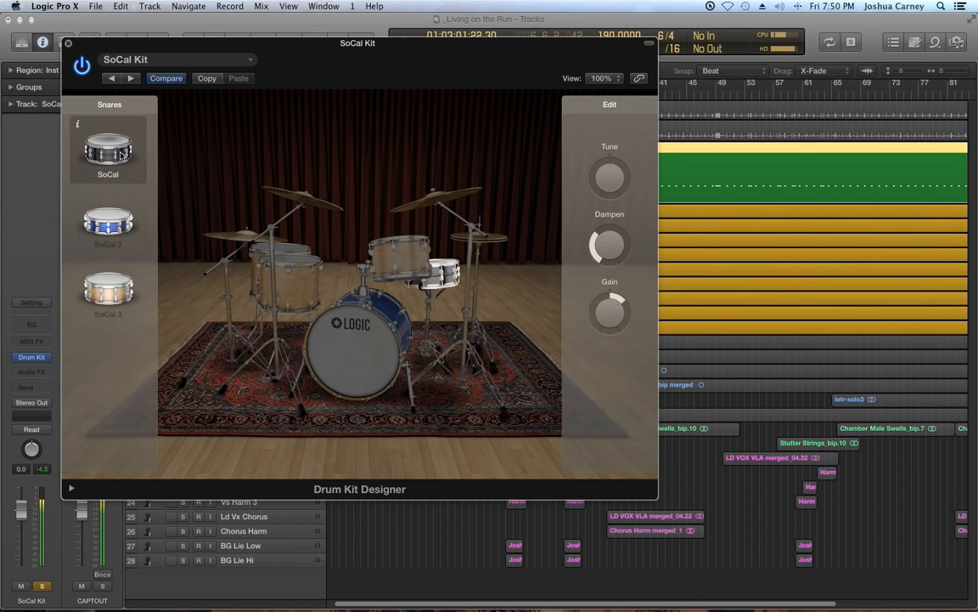
click(68, 43)
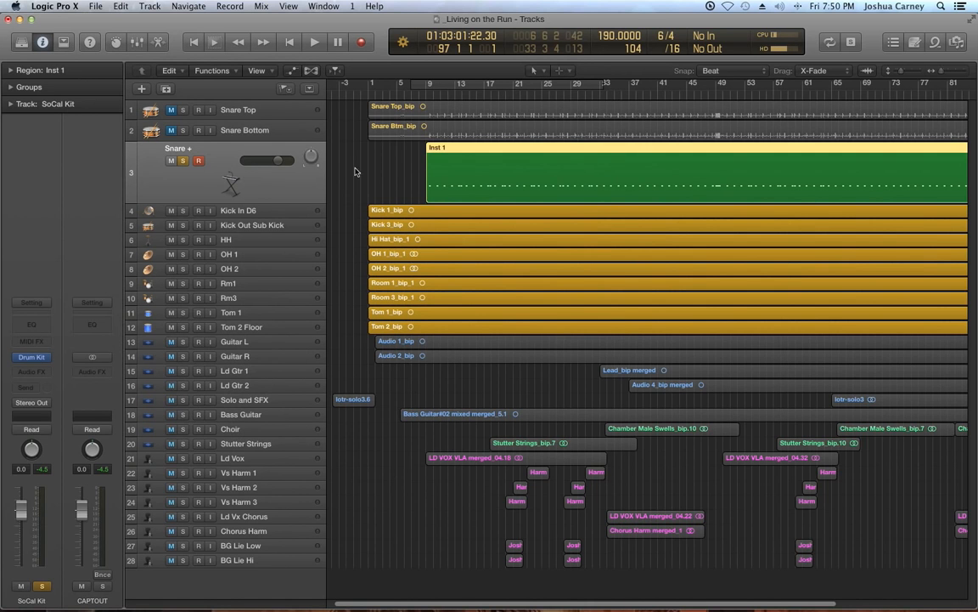
Step: Place the playhead at bar 8 and check in the Piano Roll which pitch the Snare + notes use
click(382, 166)
click(420, 96)
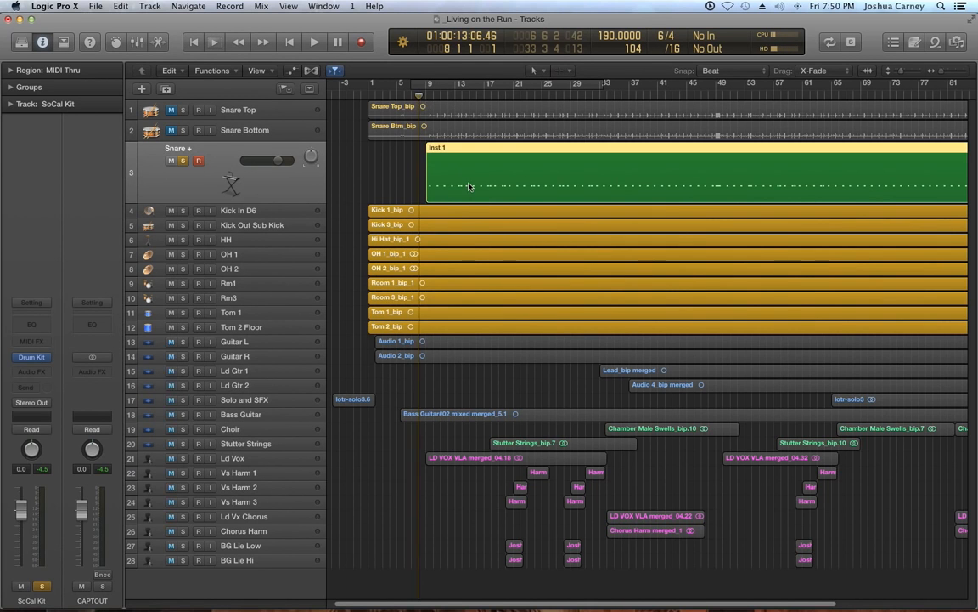
double_click(468, 186)
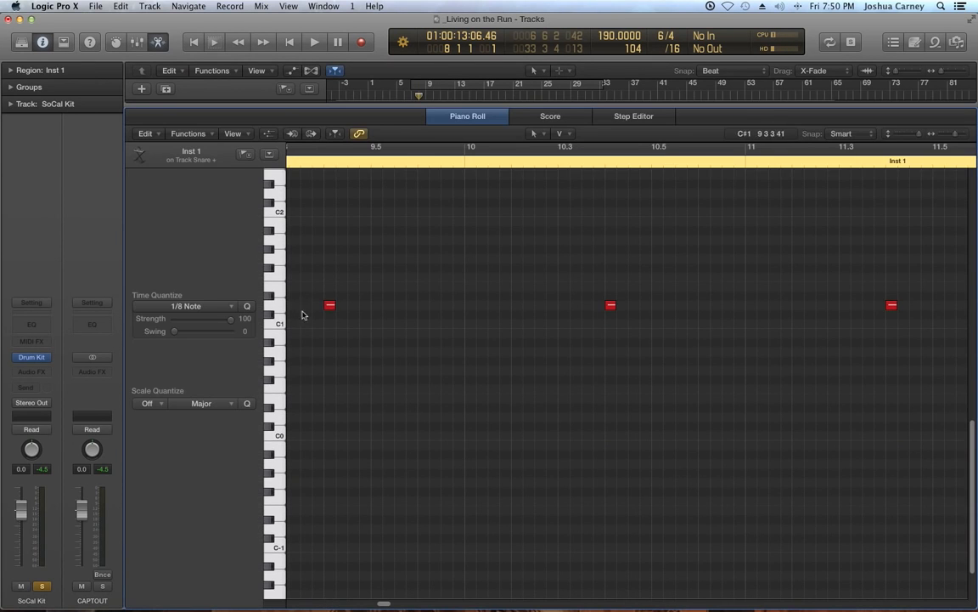
click(281, 307)
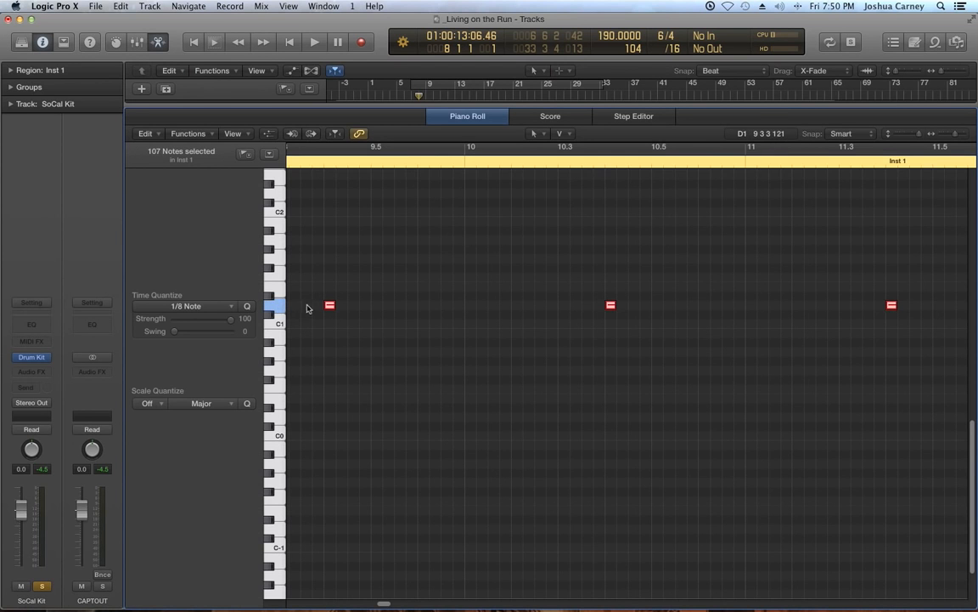
click(281, 294)
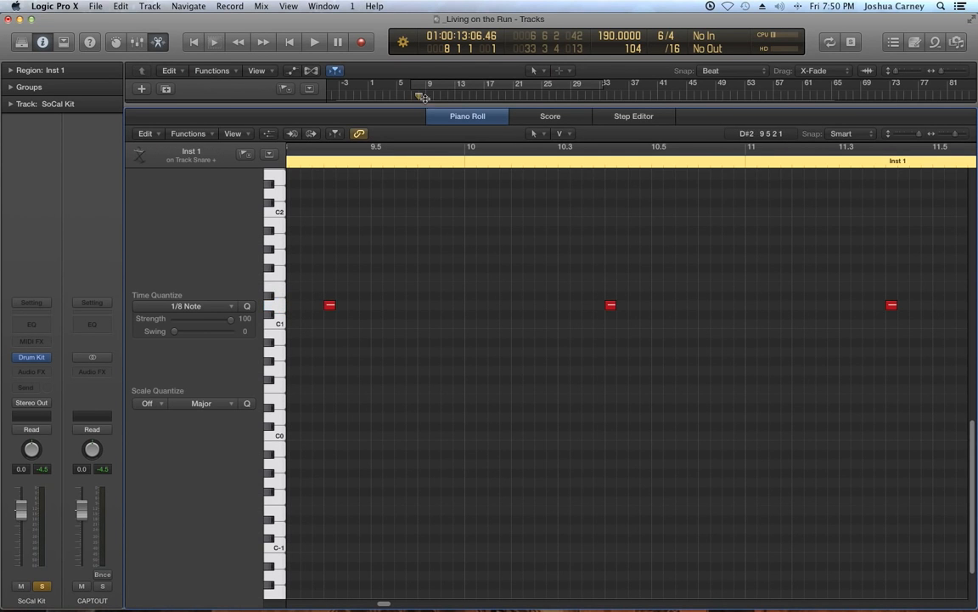
key(e)
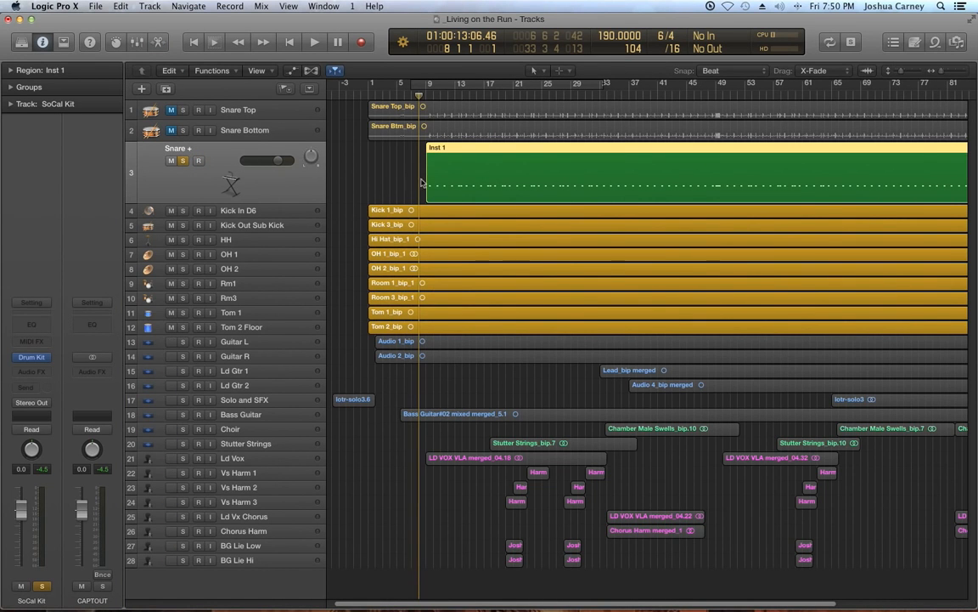
Step: Turn on MIDI Out in the Piano Roll, audition the D1 and D#1 snare sounds and select the first Snare + notes to hear them
double_click(460, 177)
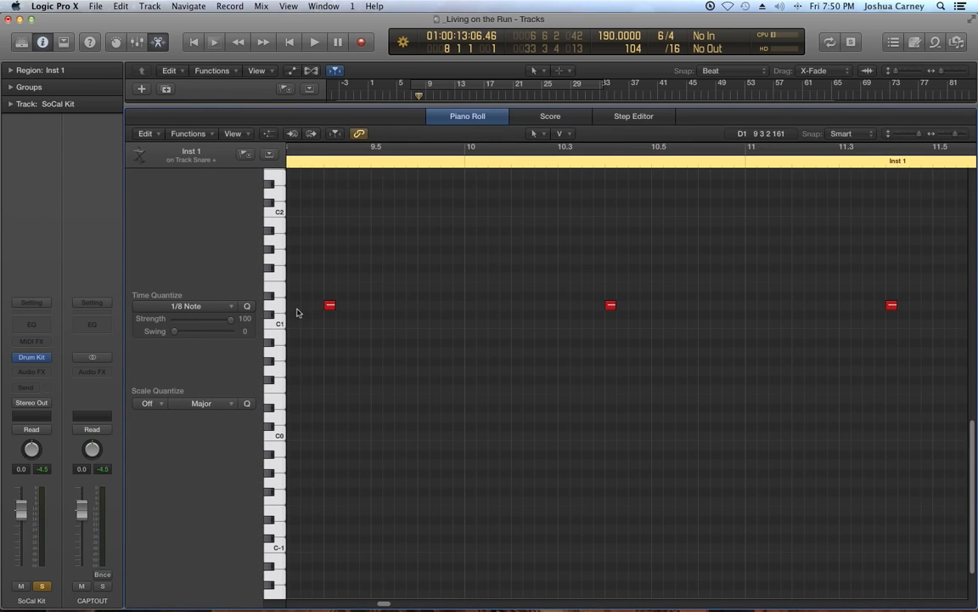
click(277, 306)
click(312, 134)
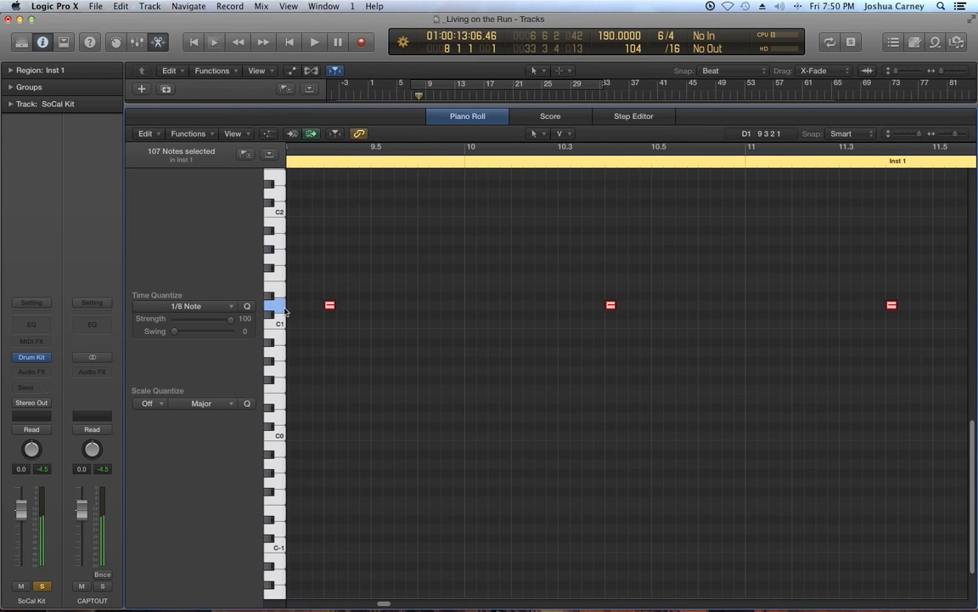
click(285, 293)
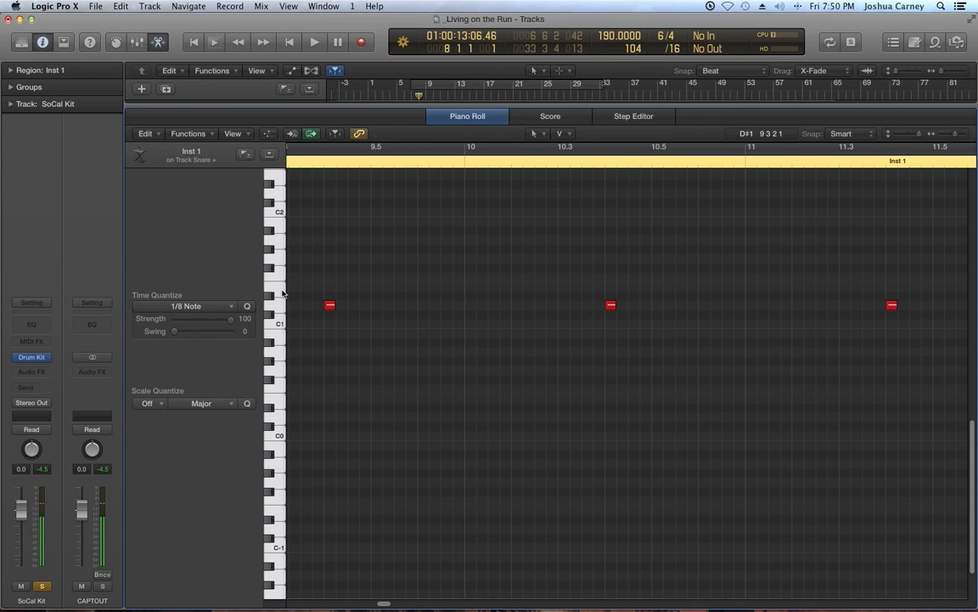
drag(299, 254, 337, 342)
drag(528, 223, 613, 338)
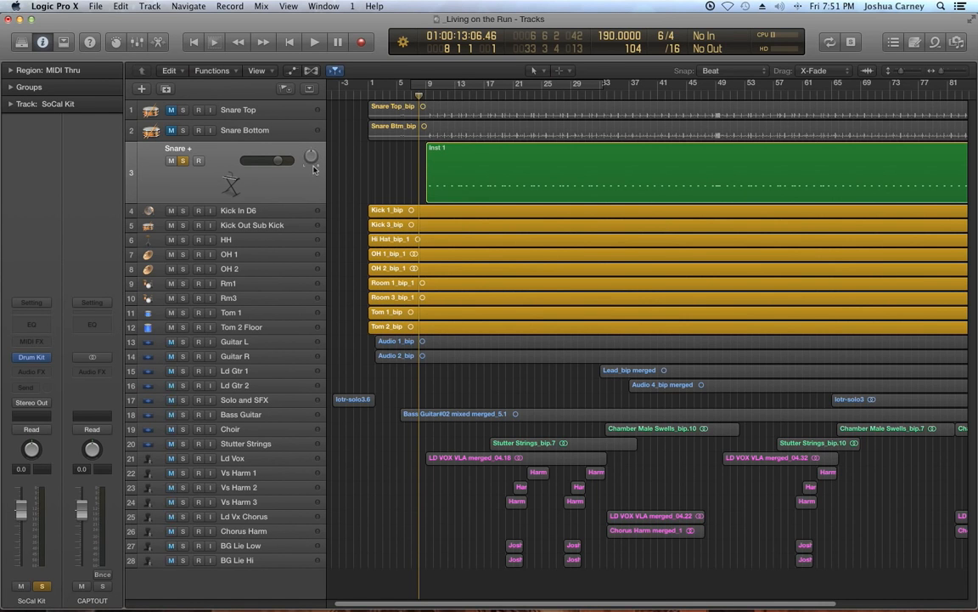
Step: Take the Snare + track out of solo and play the arrangement from bar 8
click(182, 160)
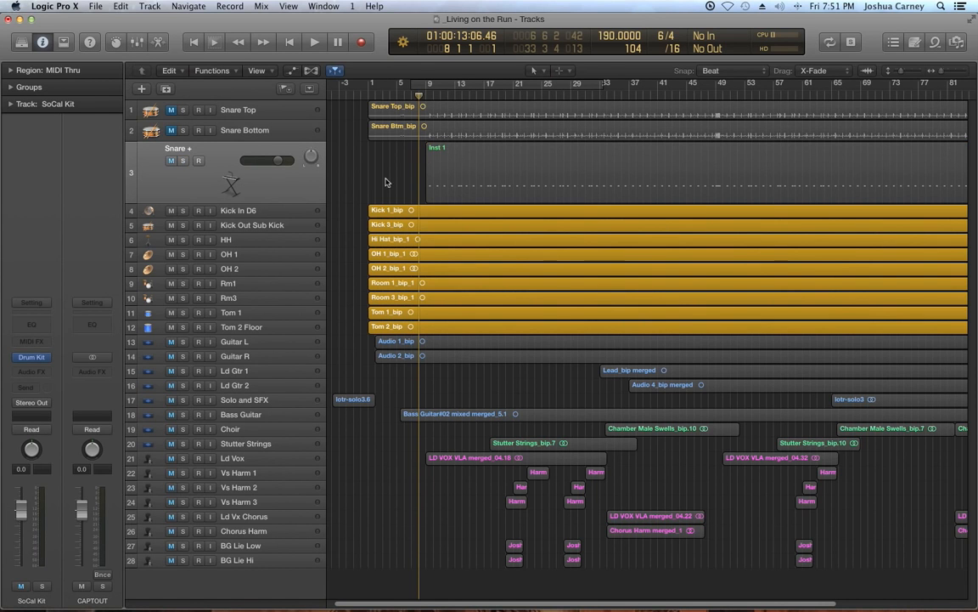
key(space)
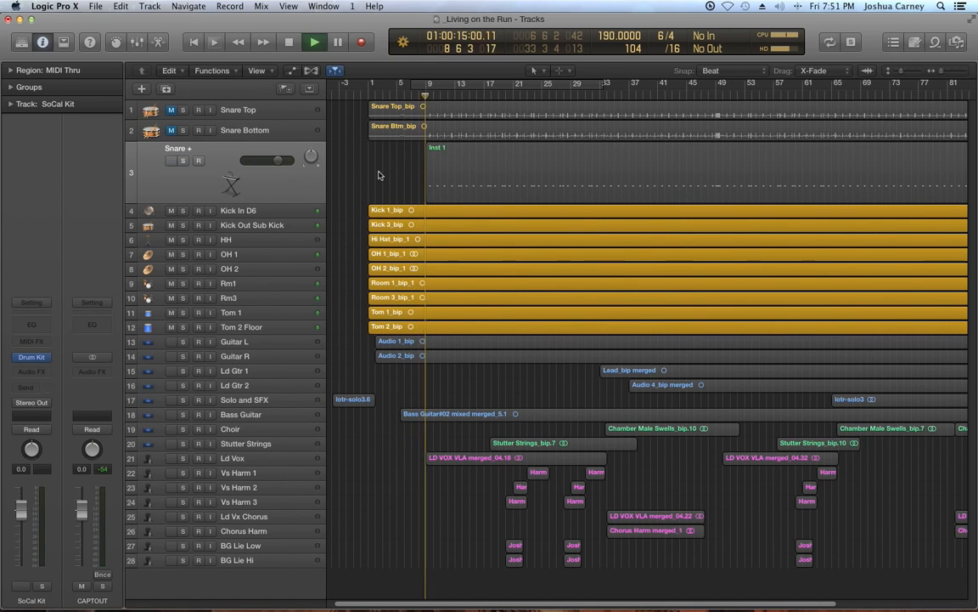
click(234, 187)
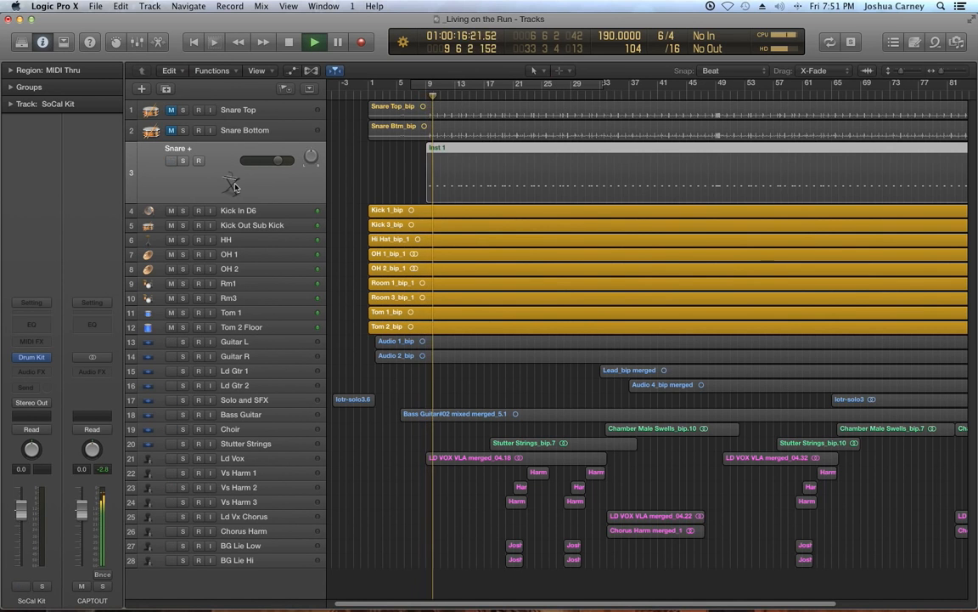
key(space)
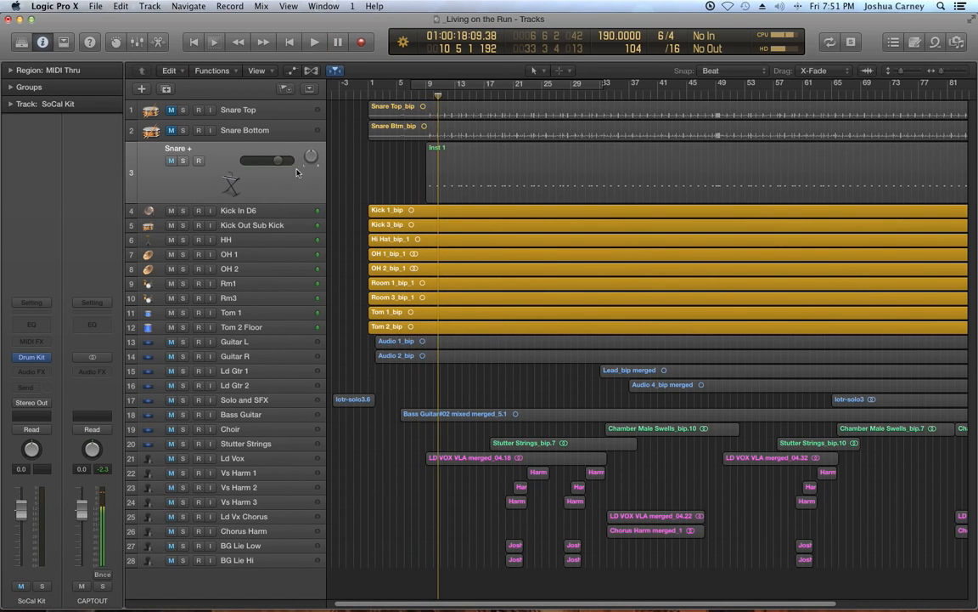
Step: Route the output of the Snare + track to Bus 1 (Drum Mix)
click(435, 166)
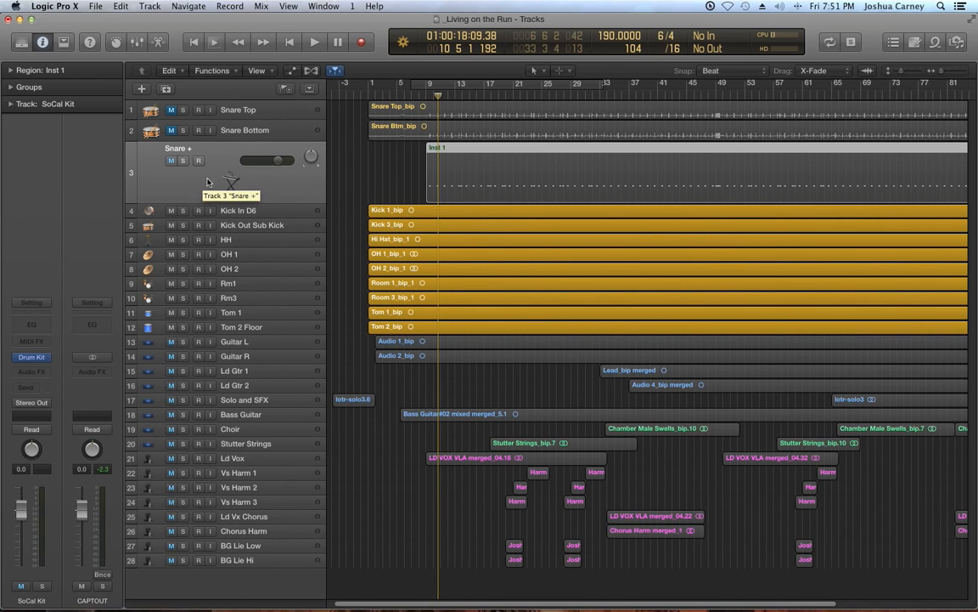
click(31, 404)
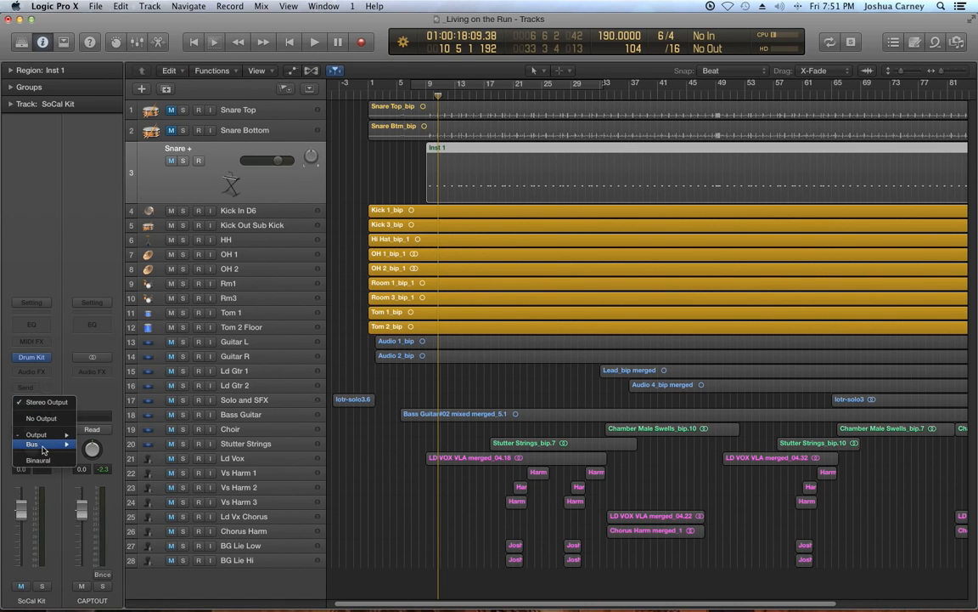
mouse_move(43, 447)
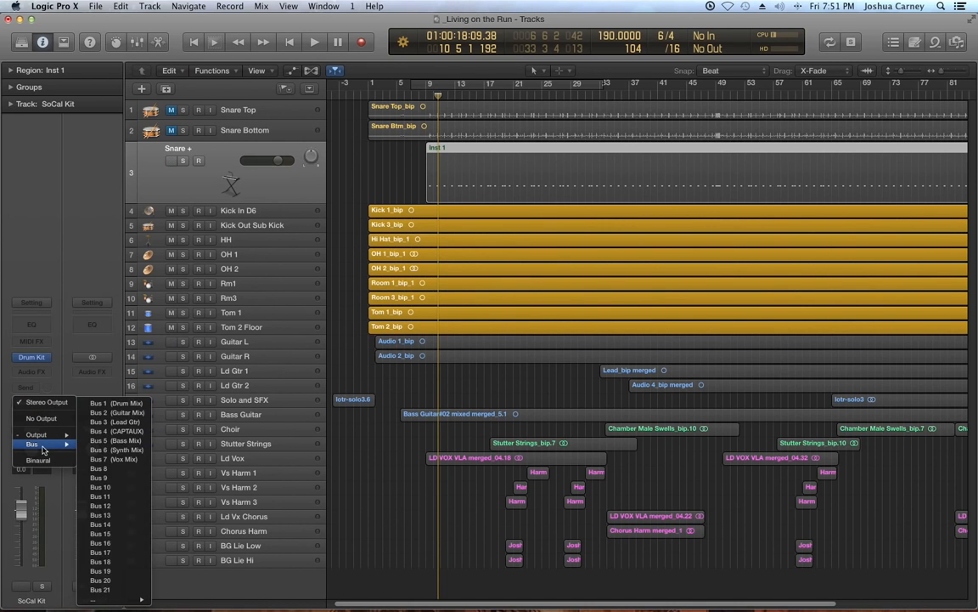
click(119, 406)
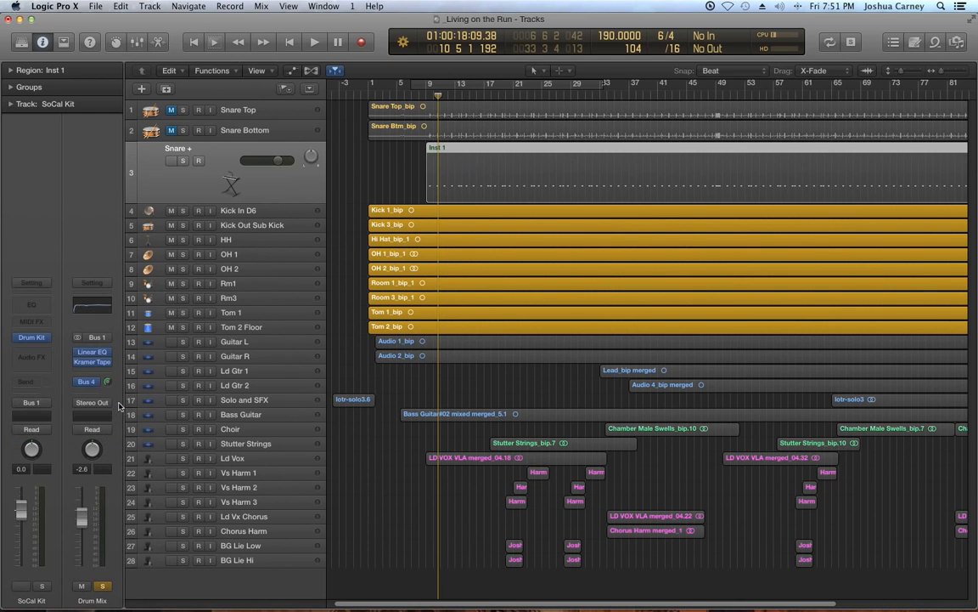
Step: Play the drum mix with the sampled snare from just before the start of the Snare + region
click(417, 158)
click(425, 95)
key(space)
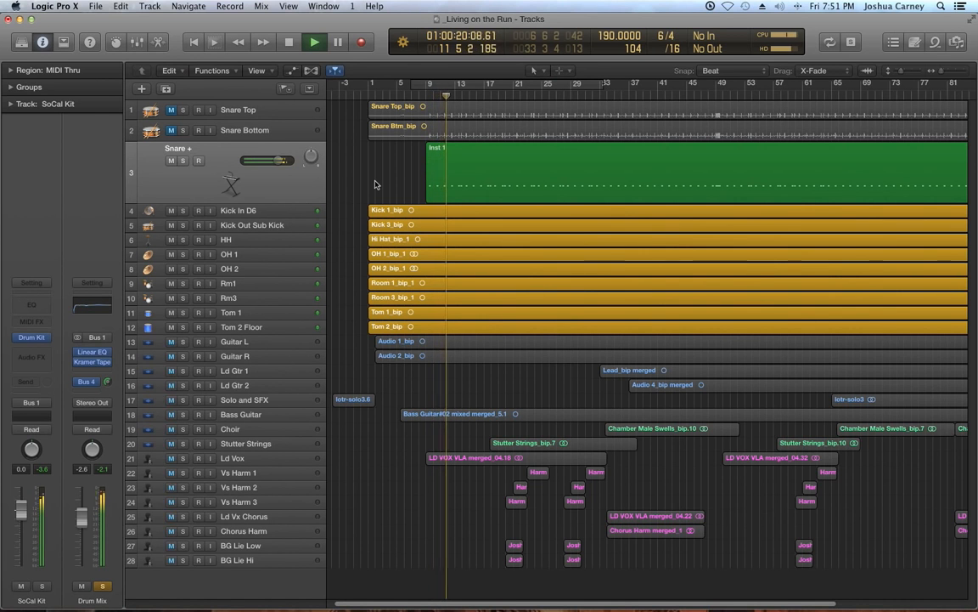
Step: Mute the Snare + track, unmute Snare Top and Snare Bottom, and play the drum mix with the live snares
click(272, 181)
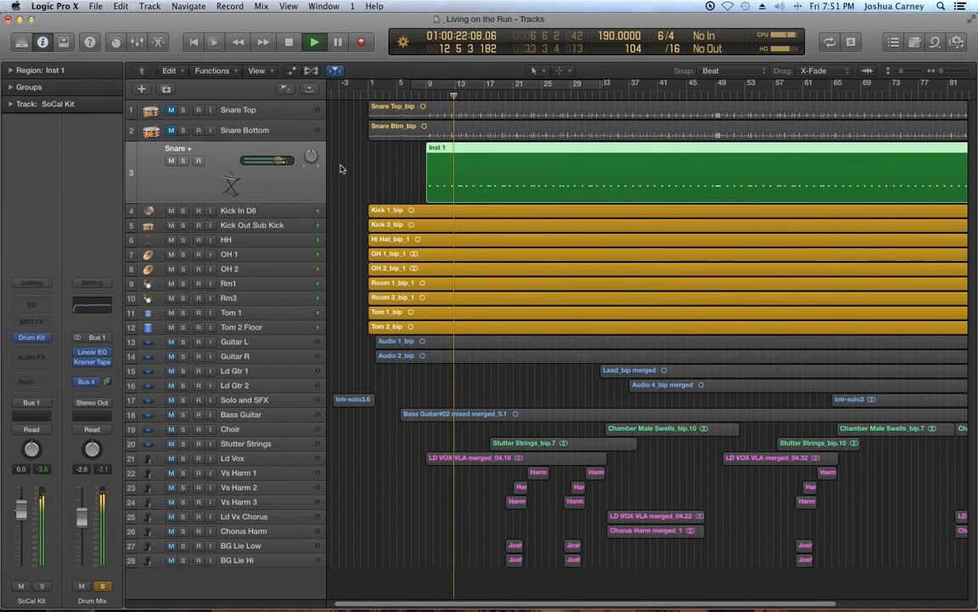
key(space)
click(172, 161)
drag(171, 111, 170, 134)
key(space)
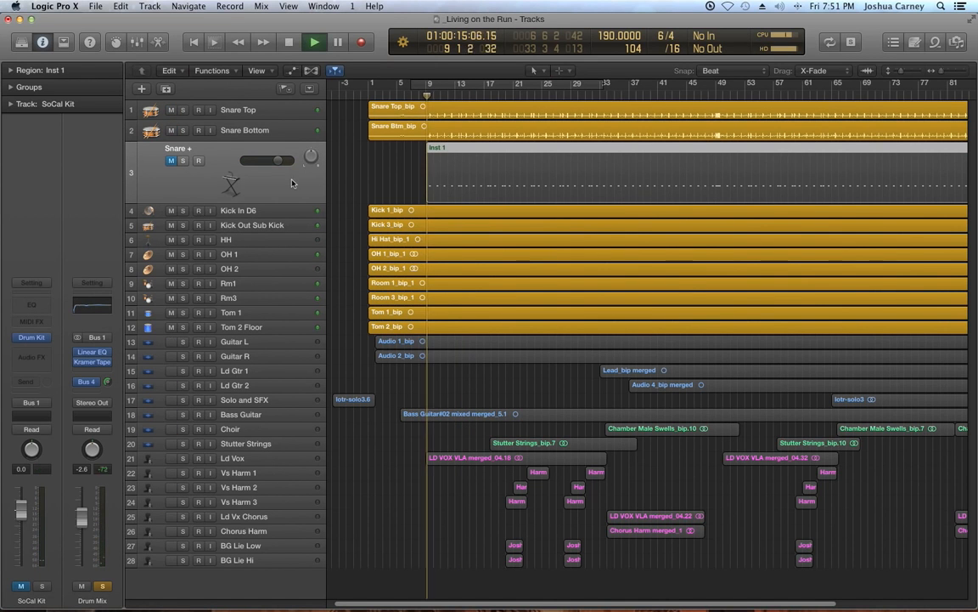
click(261, 132)
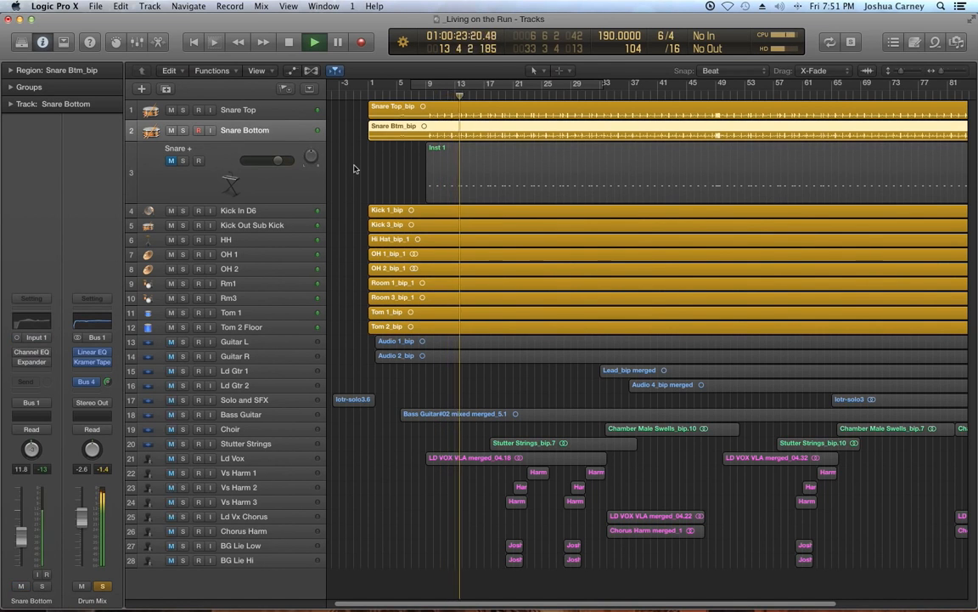
Step: Unmute the Snare + track, mute both live snare tracks again and play the drum mix with the sampled snare
click(179, 159)
alt+click(172, 160)
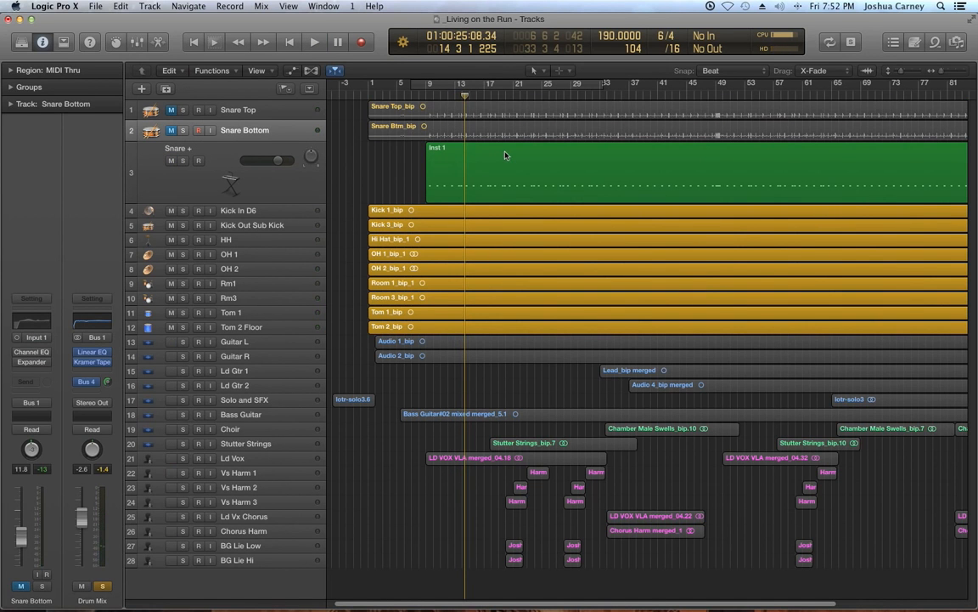
click(267, 185)
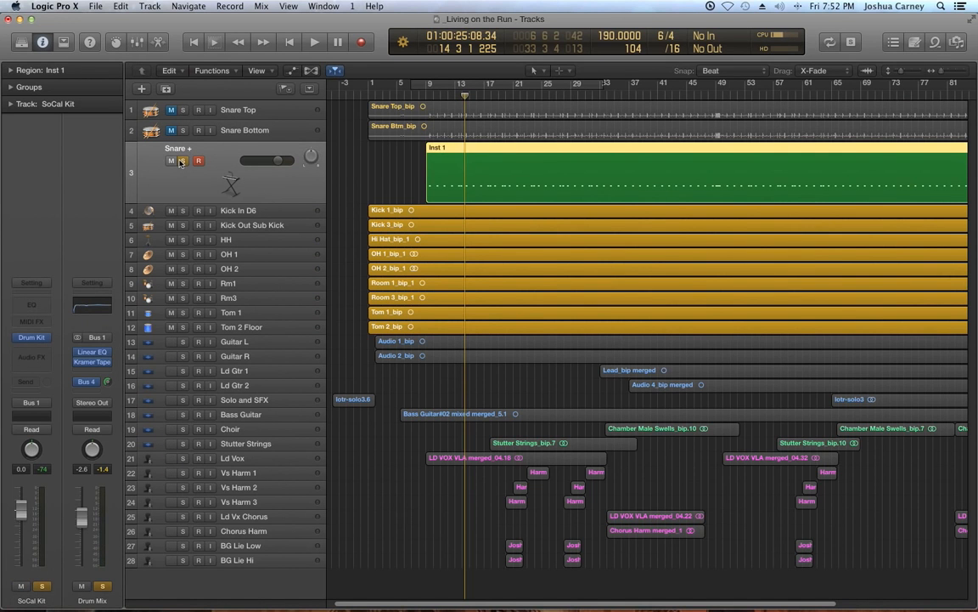
key(space)
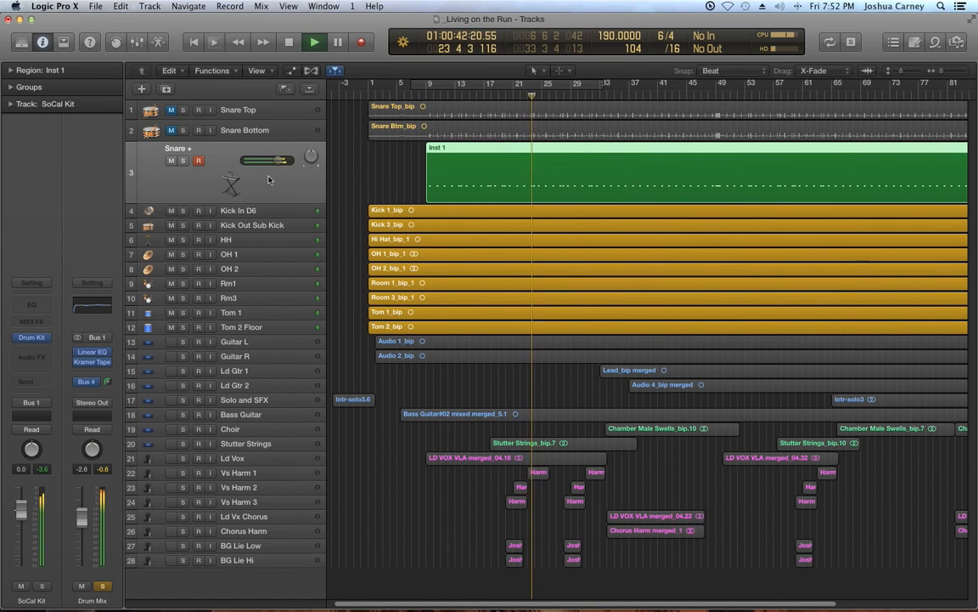
key(space)
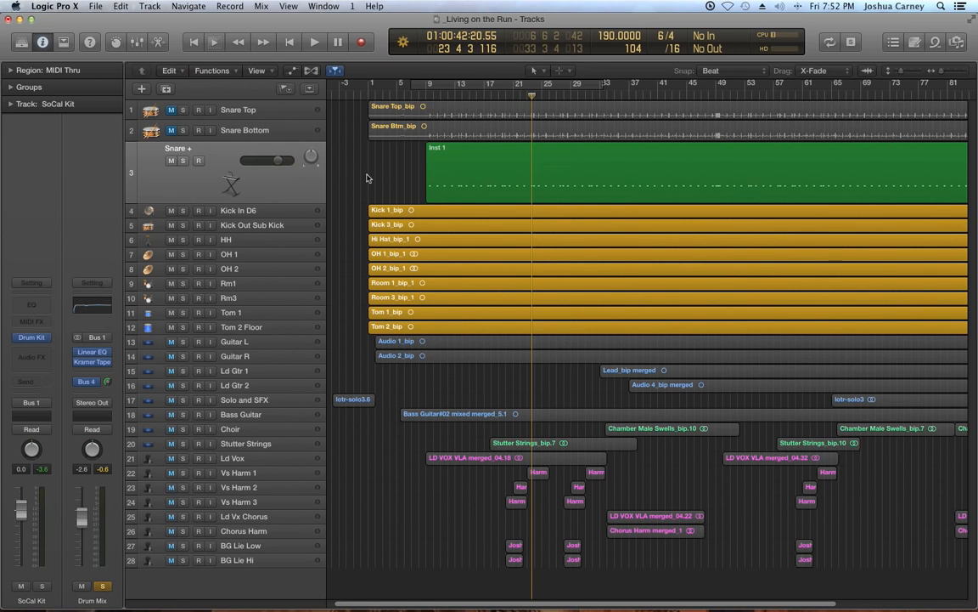
Step: Enlarge the Snare + and Snare Bottom tracks to compare the sampled notes with the live waveform from about bar 18
click(280, 115)
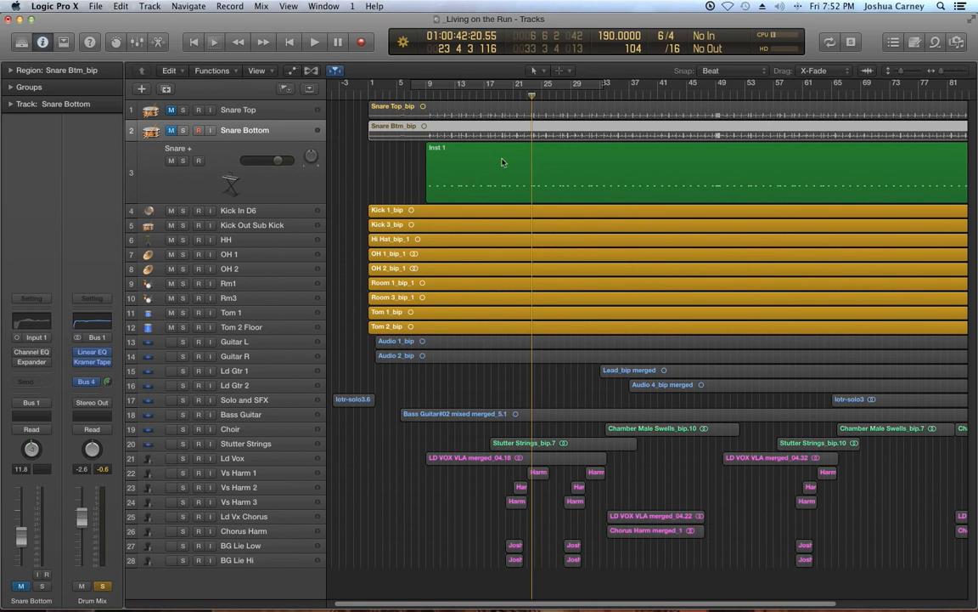
click(492, 87)
drag(141, 227, 155, 346)
click(963, 74)
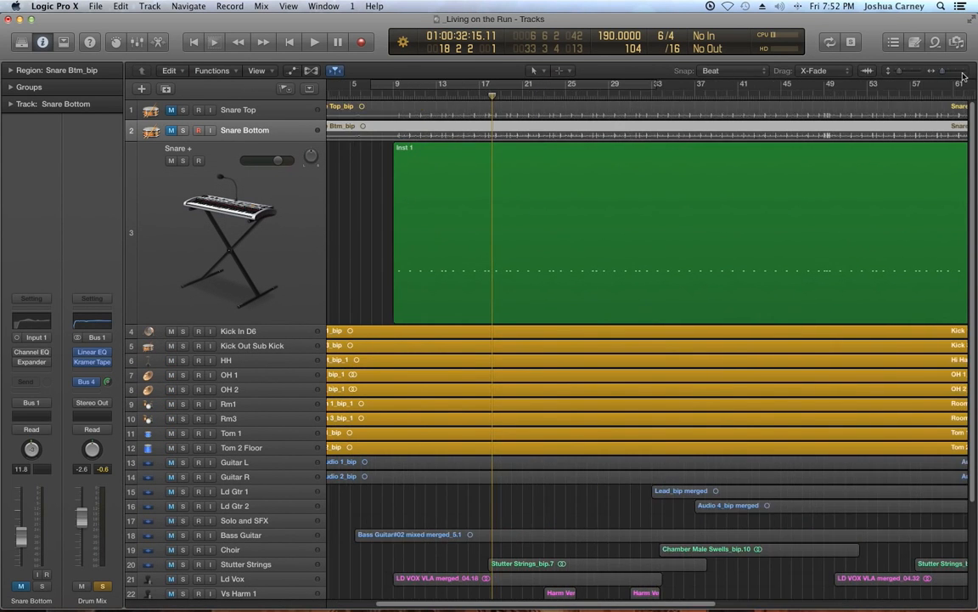
click(963, 75)
click(963, 75)
click(963, 74)
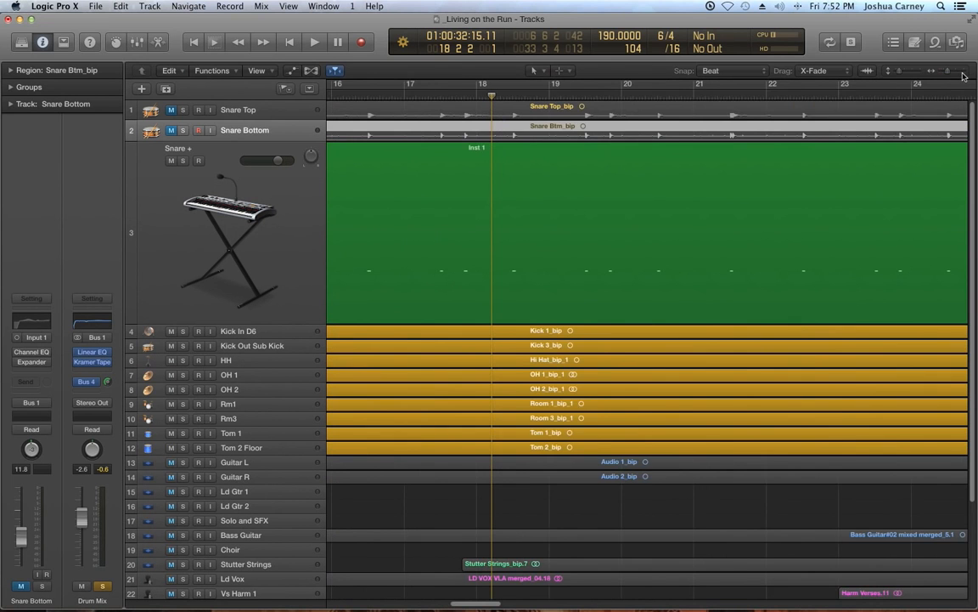
click(964, 75)
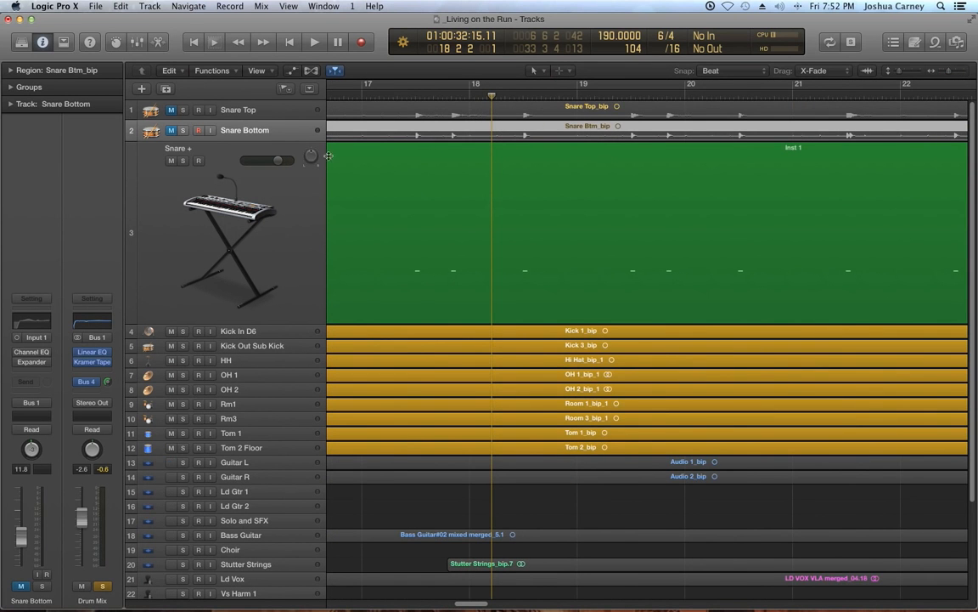
drag(153, 137, 196, 290)
Step: Place the playhead at 21 4 1 and examine the double snare hit against the Snare + note
click(847, 101)
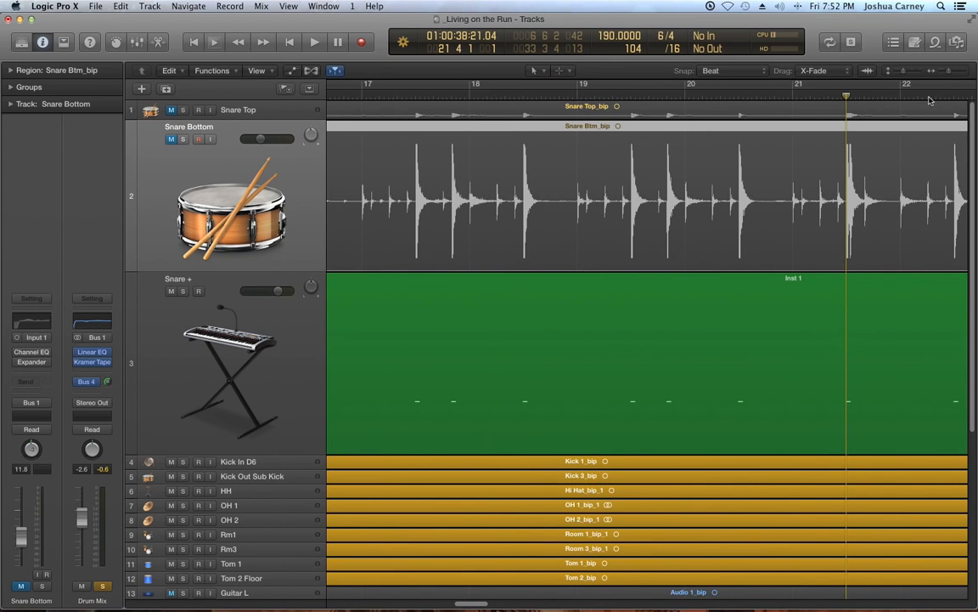
click(963, 75)
click(963, 74)
click(963, 75)
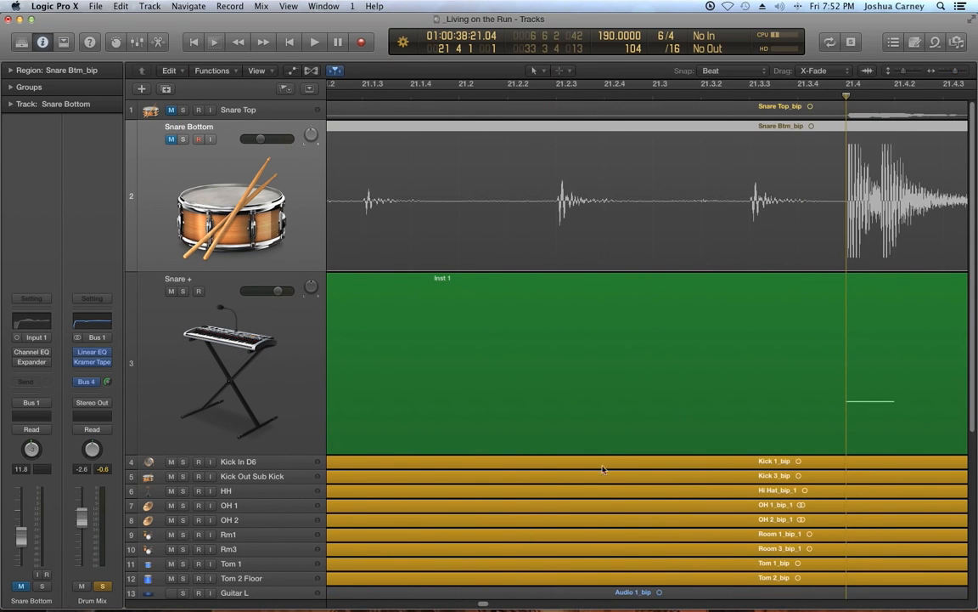
drag(482, 603, 485, 606)
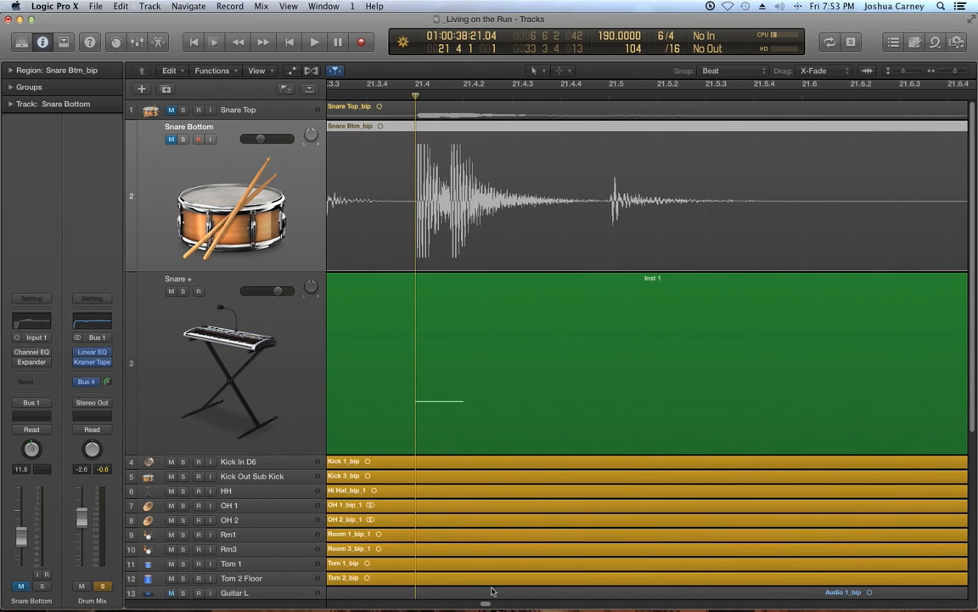
Step: Set snapping to Division, separate the Snare + note at 21.4 into its own region and copy it to 21.4.2
click(440, 404)
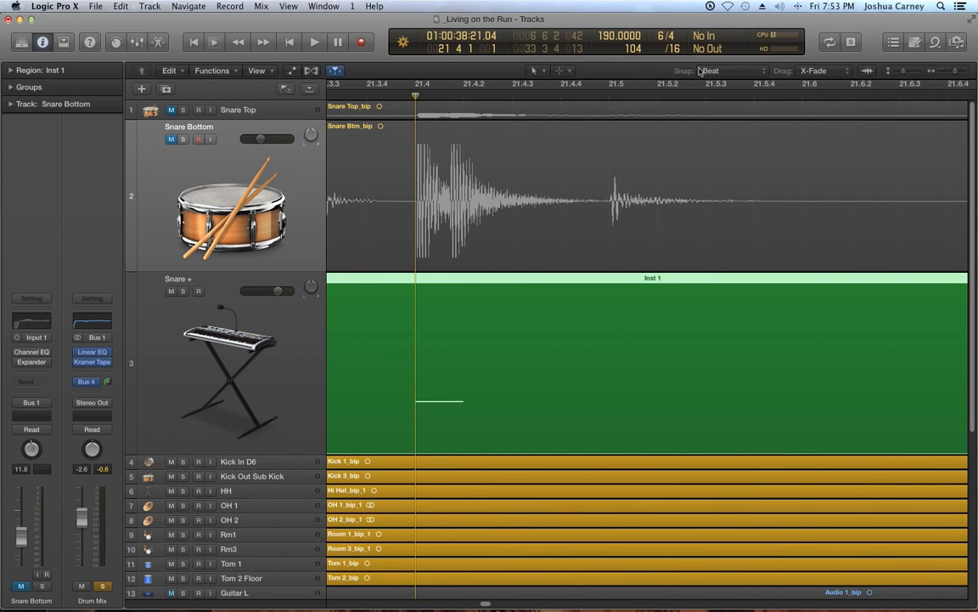
click(741, 73)
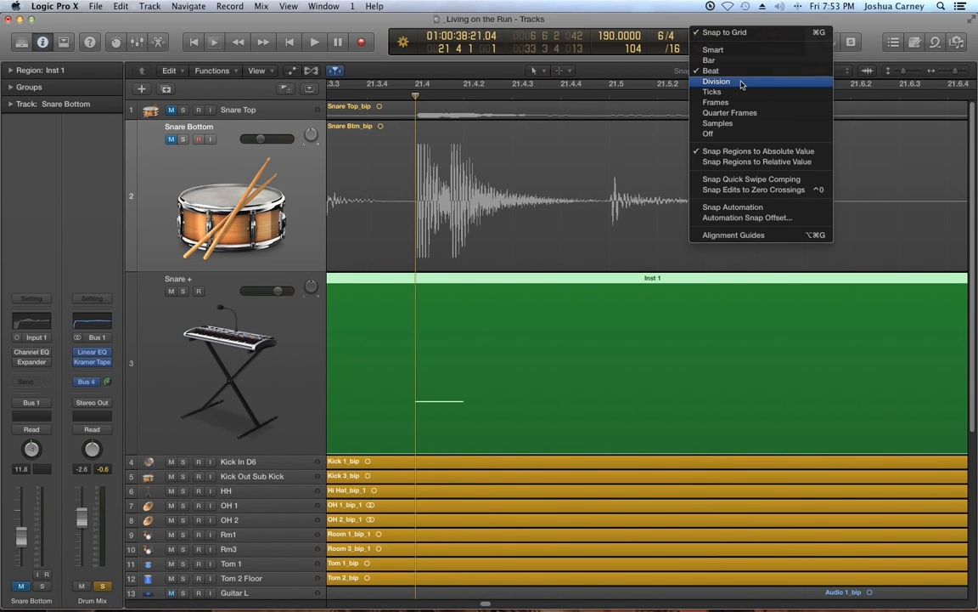
click(739, 84)
drag(417, 362, 463, 365)
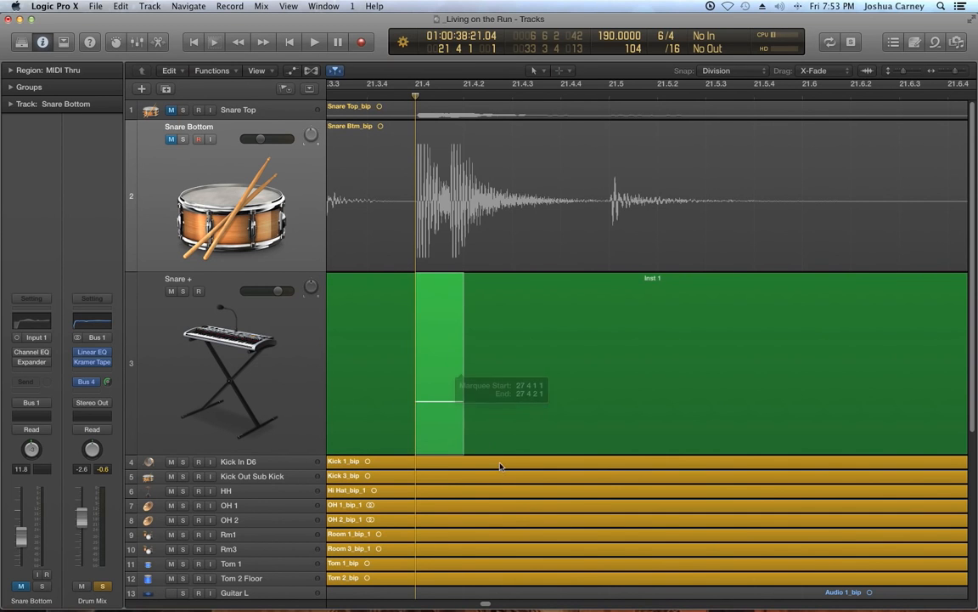
click(440, 371)
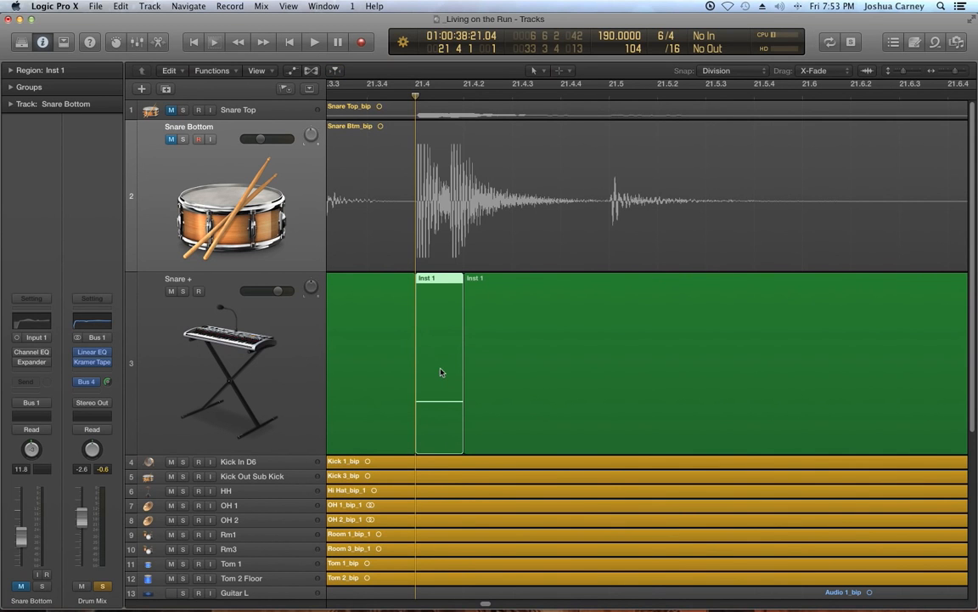
drag(440, 371, 499, 368)
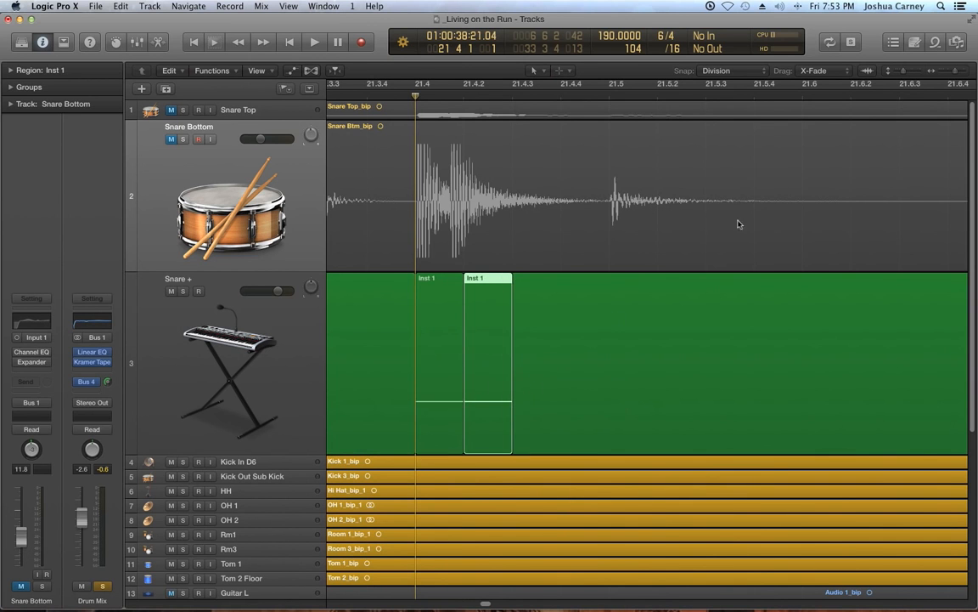
Step: Set snapping to Ticks and move the copied note region back onto the second hit of the flam after 21.4
click(721, 70)
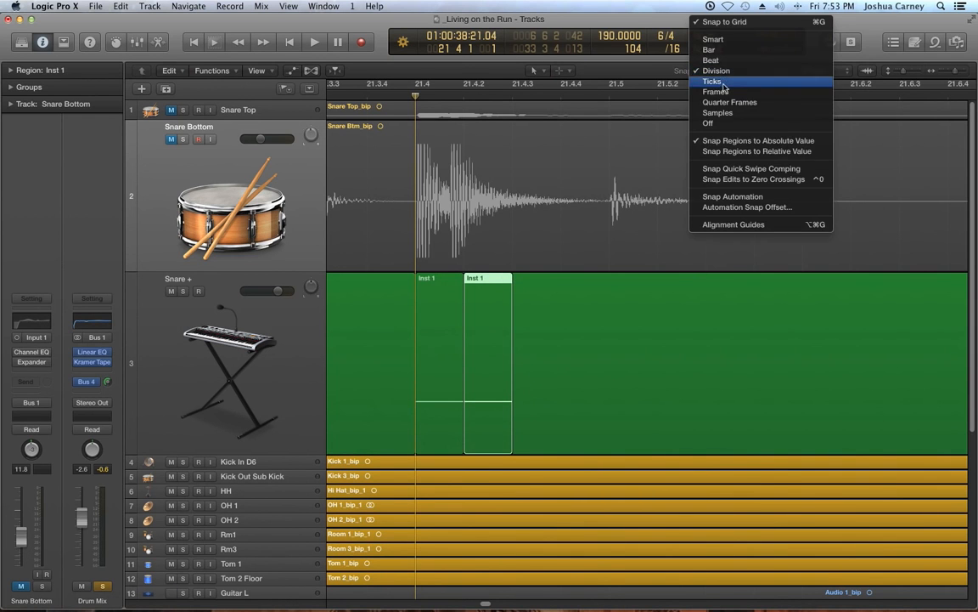
click(713, 81)
drag(491, 344, 472, 348)
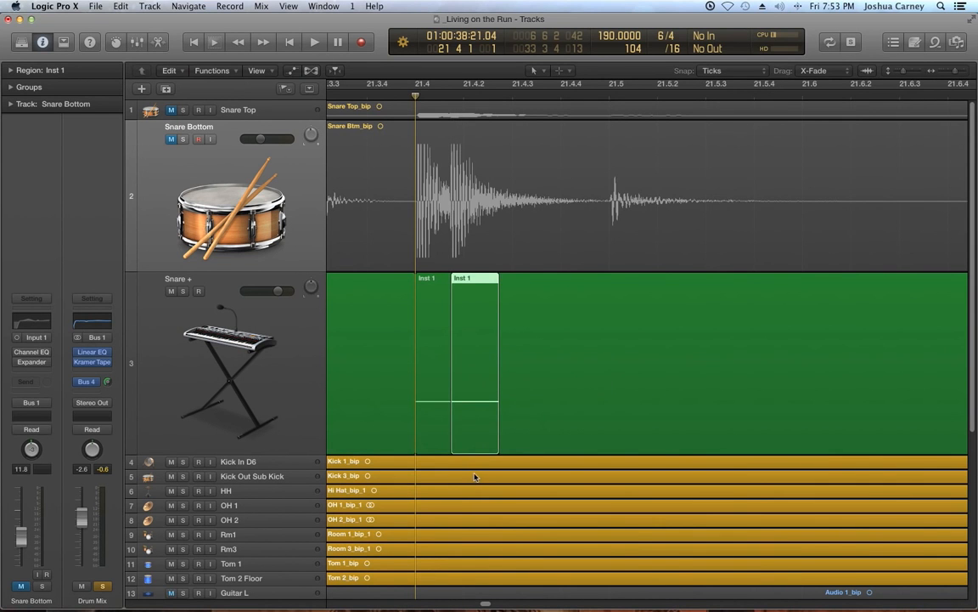
click(431, 320)
click(475, 368)
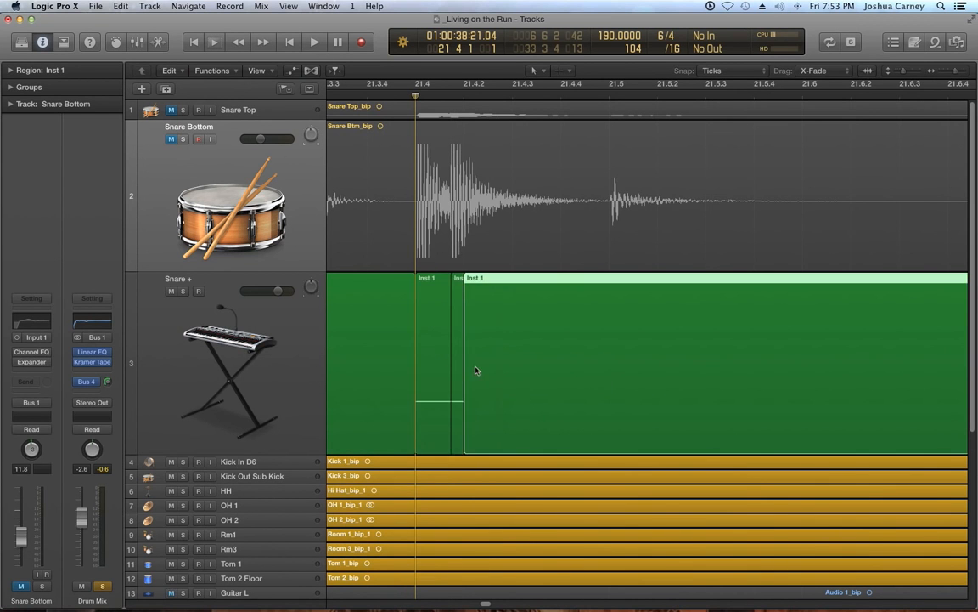
key(Delete)
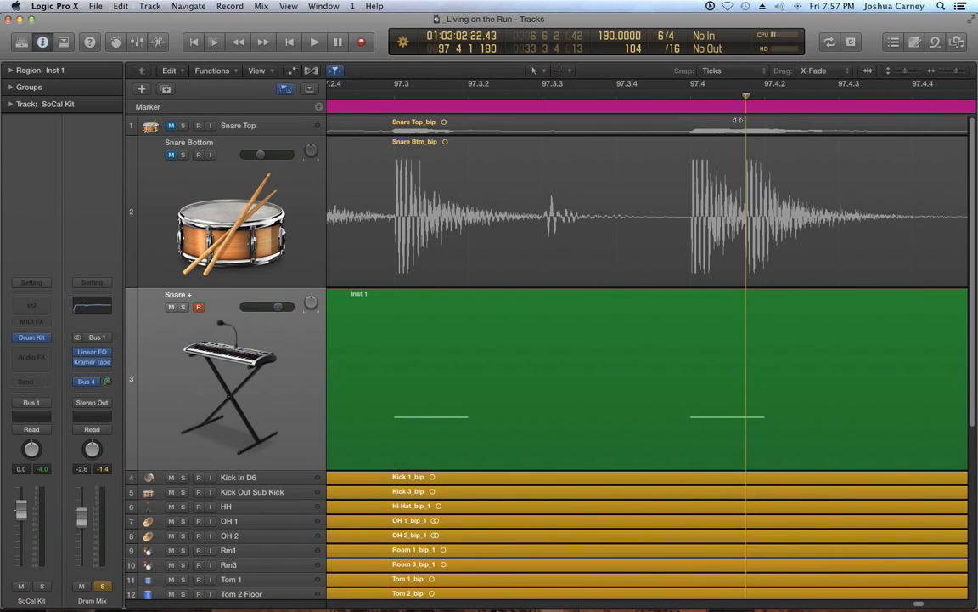
Step: Locate the two hits of the snare flam at 97.4 with the playhead and play from the second one
click(690, 99)
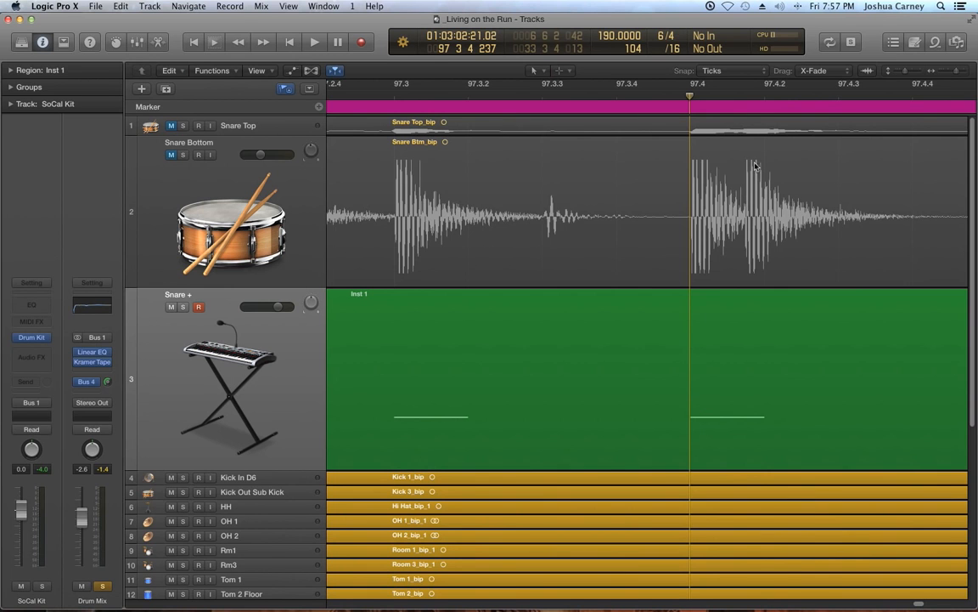
click(744, 99)
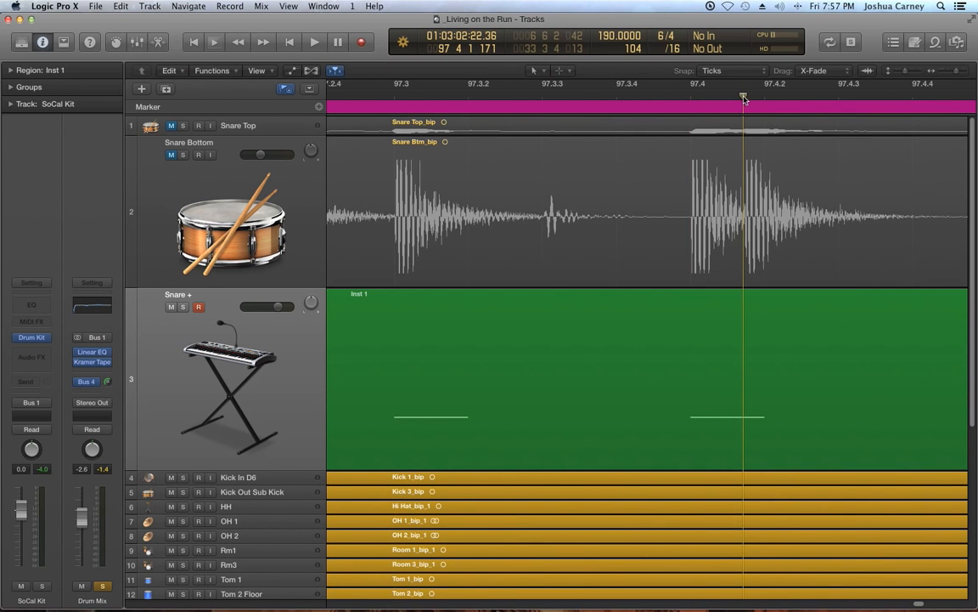
key(space)
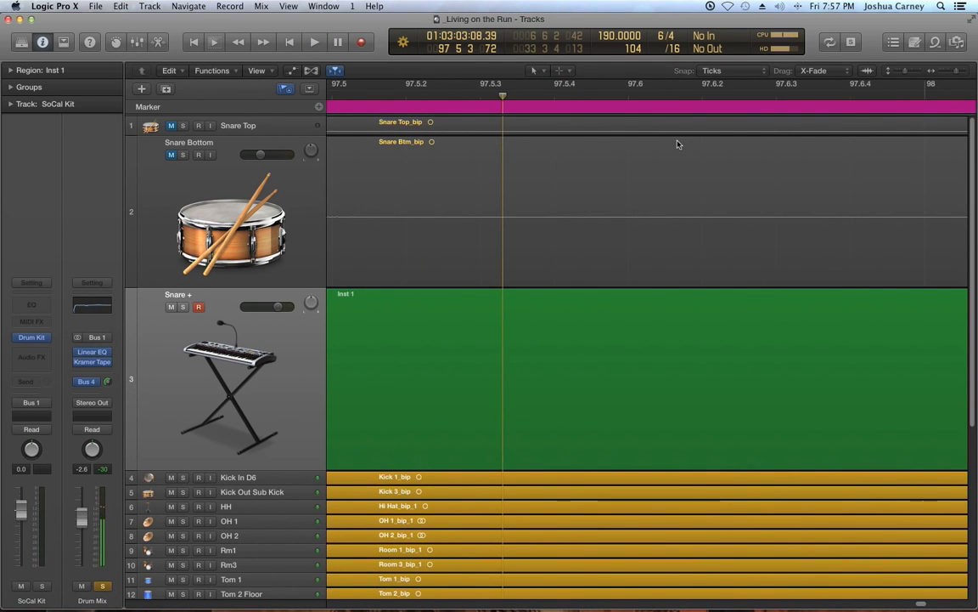
Step: Paste the copied snare note region on the Snare + track at 97 4 1 176, on the flam's second hit
key(super+Left)
key(super+Left)
key(super+Left)
key(super+Left)
key(super+Left)
key(super+Left)
click(427, 100)
key(super+Right)
key(super+Right)
key(super+Right)
key(super+Right)
key(super+Right)
key(super+Right)
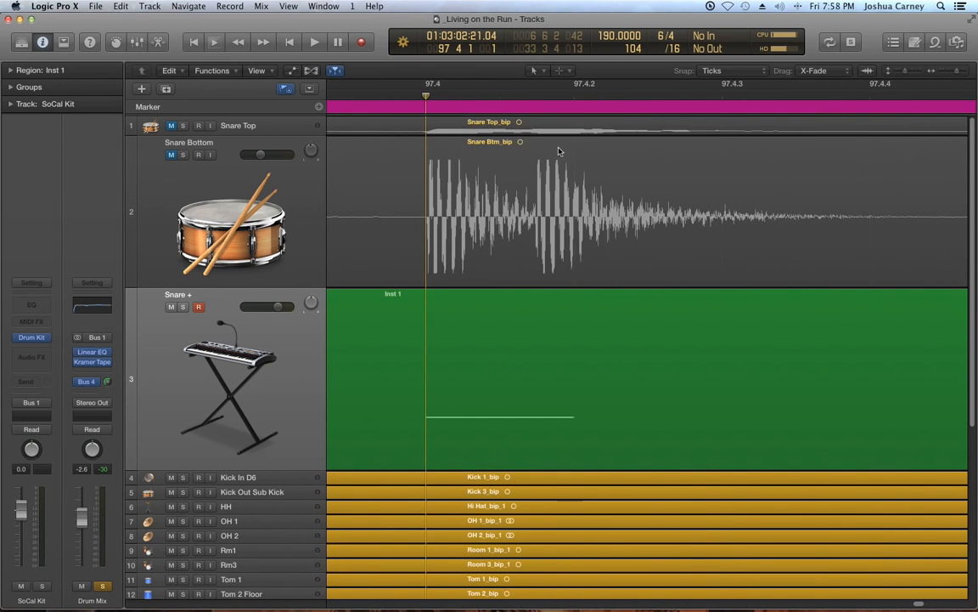
click(535, 99)
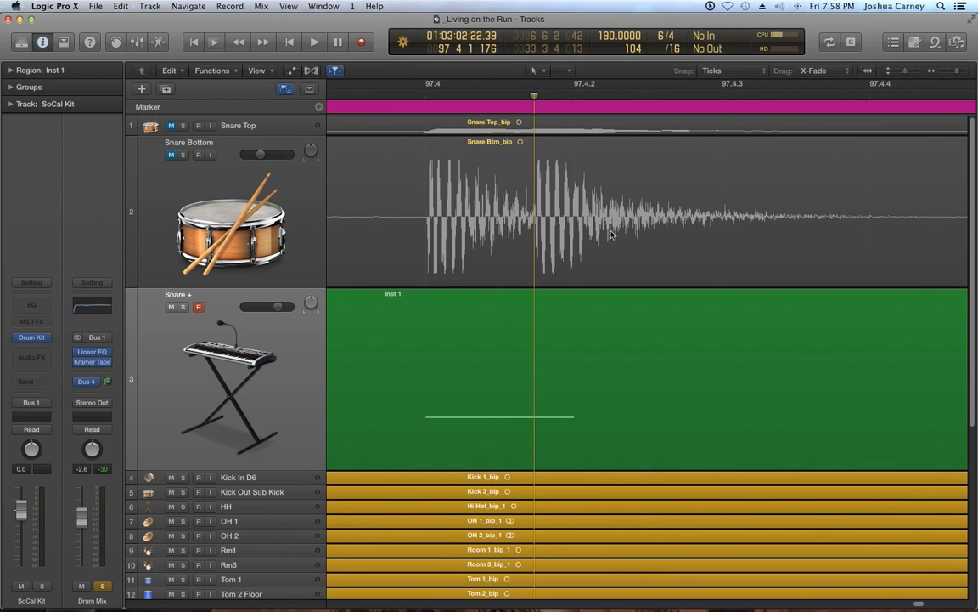
key(super+v)
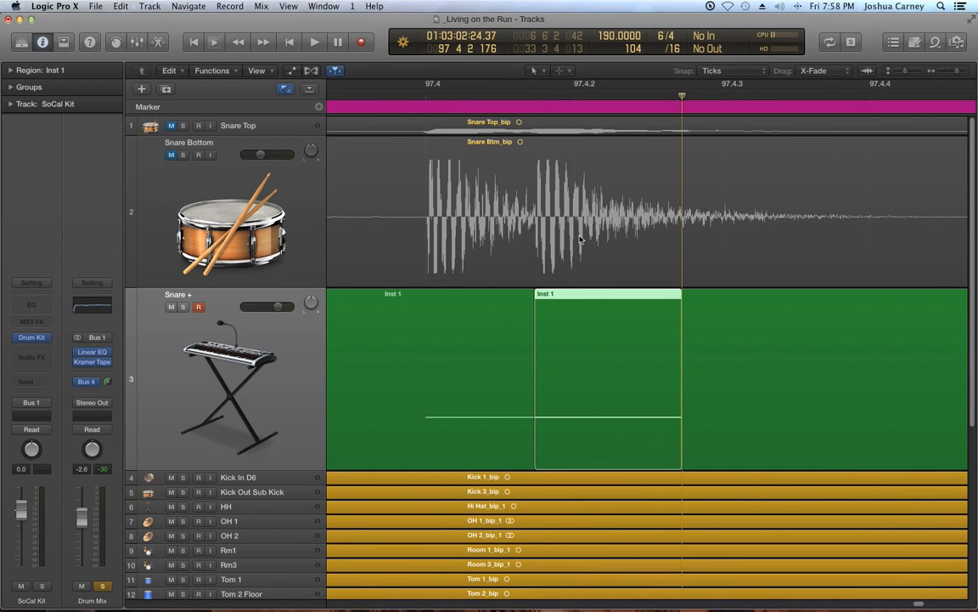
Step: Select all the regions on the Snare + track and join them into a single region
key(super+Left)
key(super+Left)
key(super+Left)
key(super+Left)
key(super+Left)
key(super+Left)
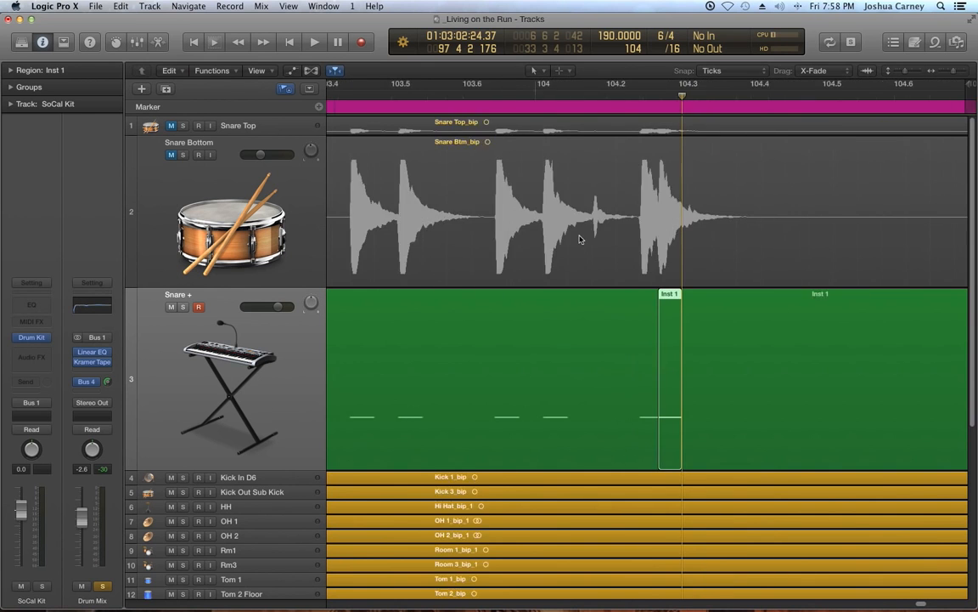
key(super+Left)
key(super+Left)
key(super+Left)
key(super+Left)
key(super+Left)
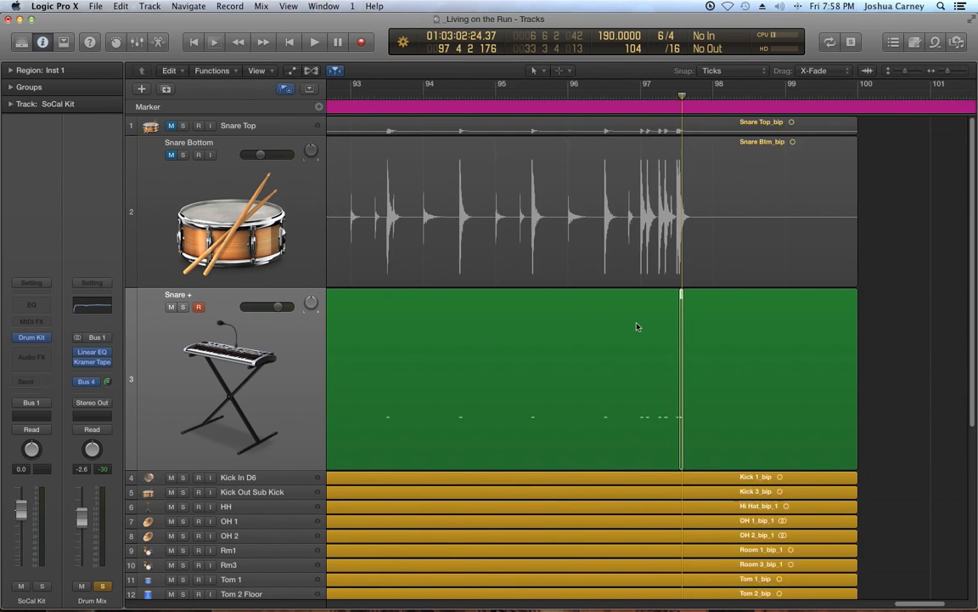
click(288, 394)
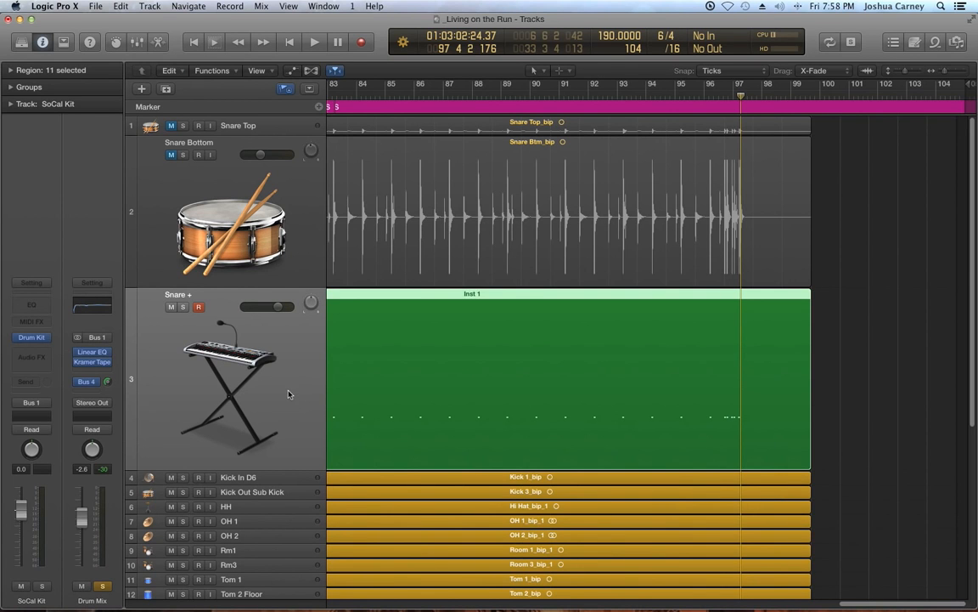
click(288, 393)
Step: Disarm recording on the Snare + track and play the final snare fill from 97 1 1 1
key(super+Right)
key(super+Right)
key(super+Right)
key(super+Right)
key(super+Right)
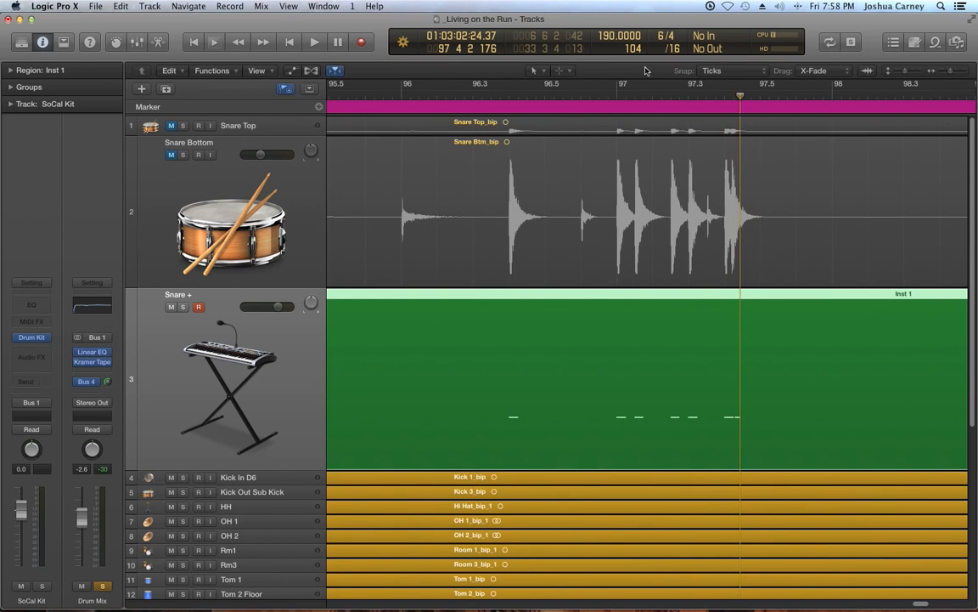
click(608, 98)
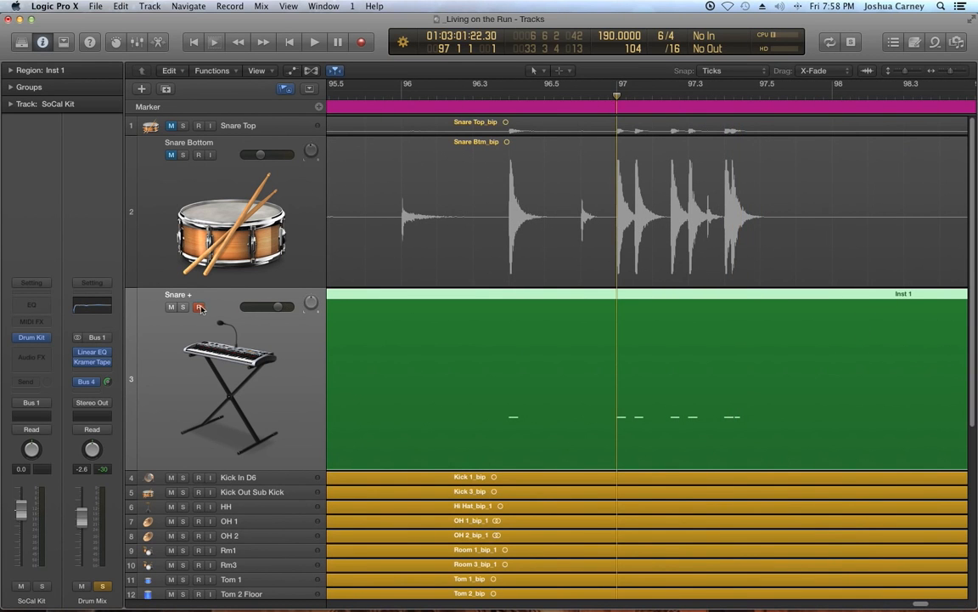
key(space)
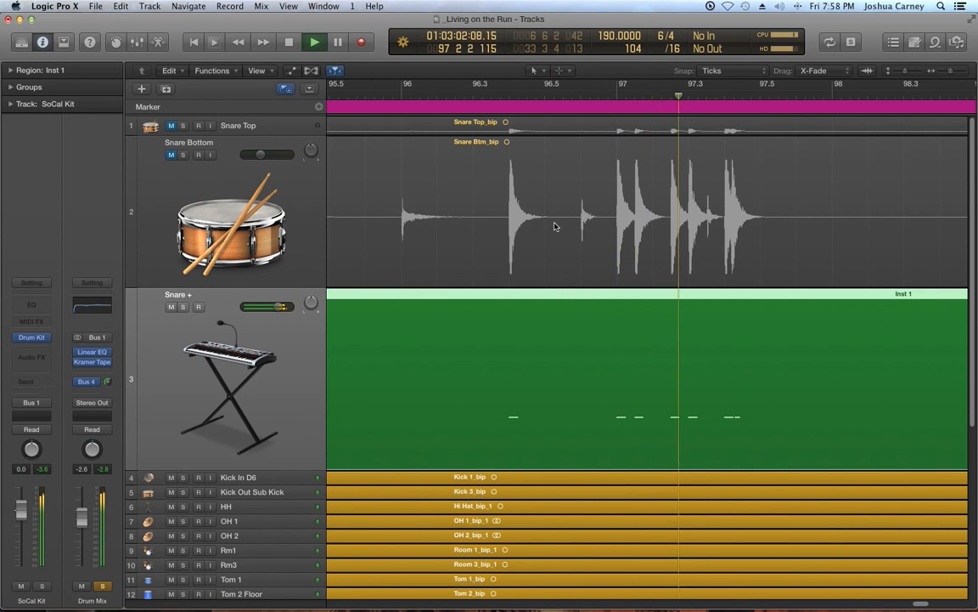
Step: Stop playback and hide the muted Snare Top and Snare Bottom tracks
key(space)
key(super+Left)
key(super+Left)
key(super+Left)
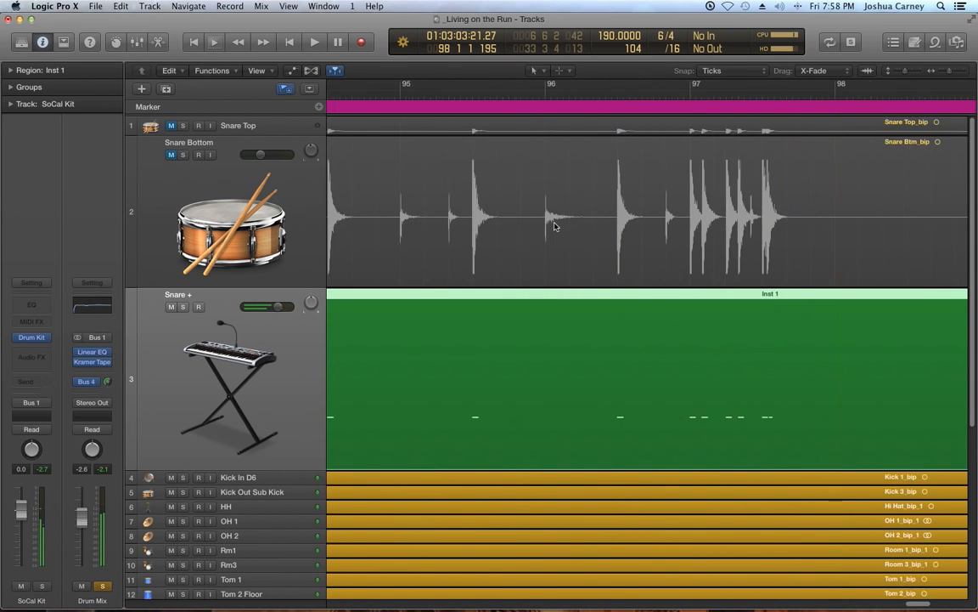
key(super+Left)
key(super+Left)
key(super+Left)
key(super+Left)
key(super+Left)
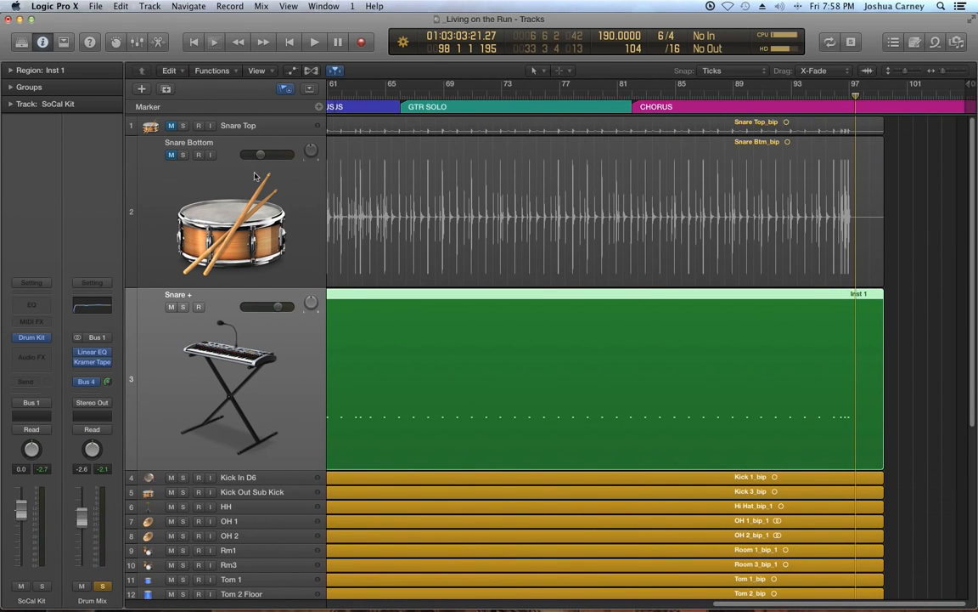
click(172, 155)
click(172, 154)
drag(135, 283, 148, 181)
key(h)
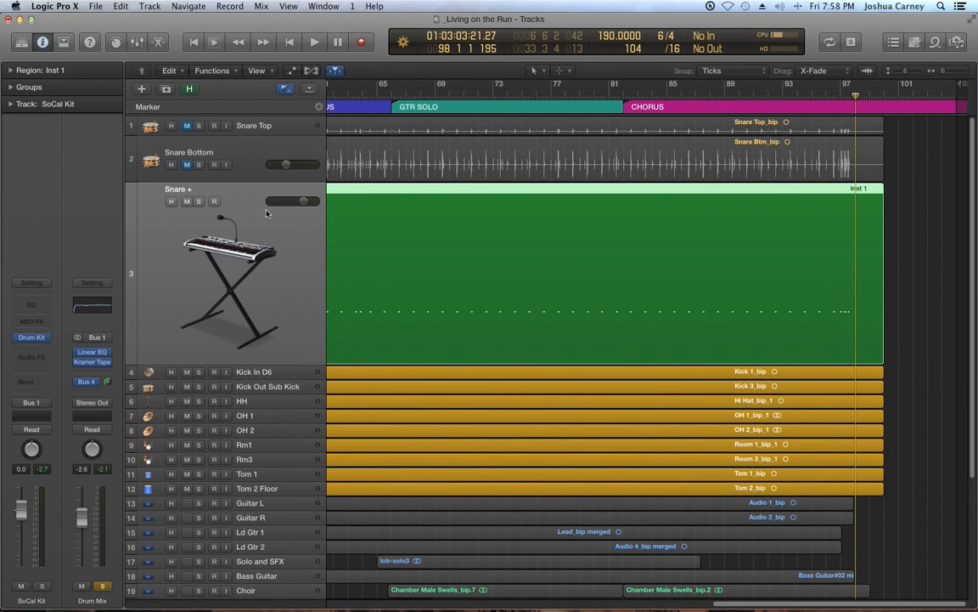
key(h)
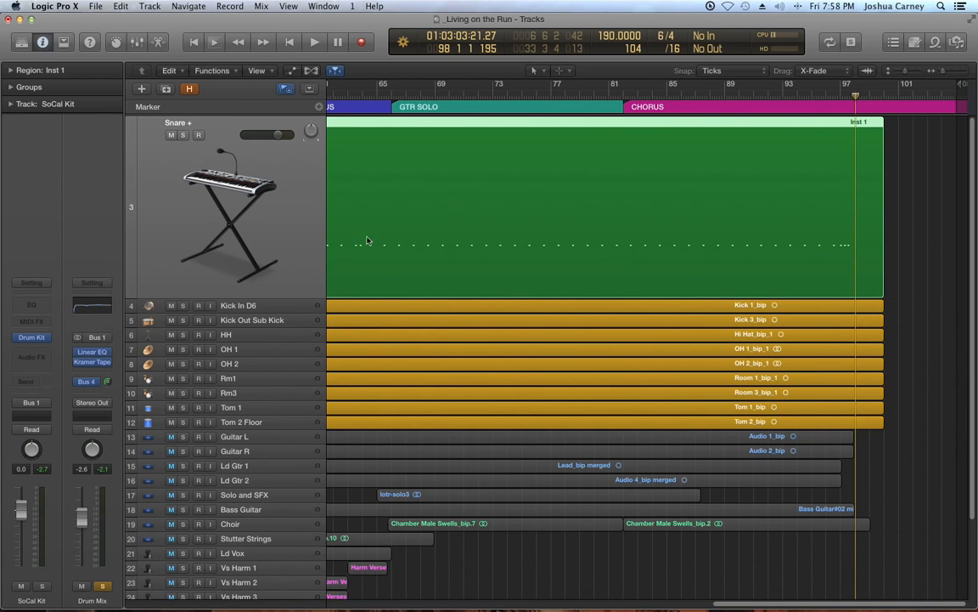
Step: Reset the Snare + track's individual height, fit the whole song in the Tracks area and save the project
key(super+Left)
key(super+Left)
key(super+Left)
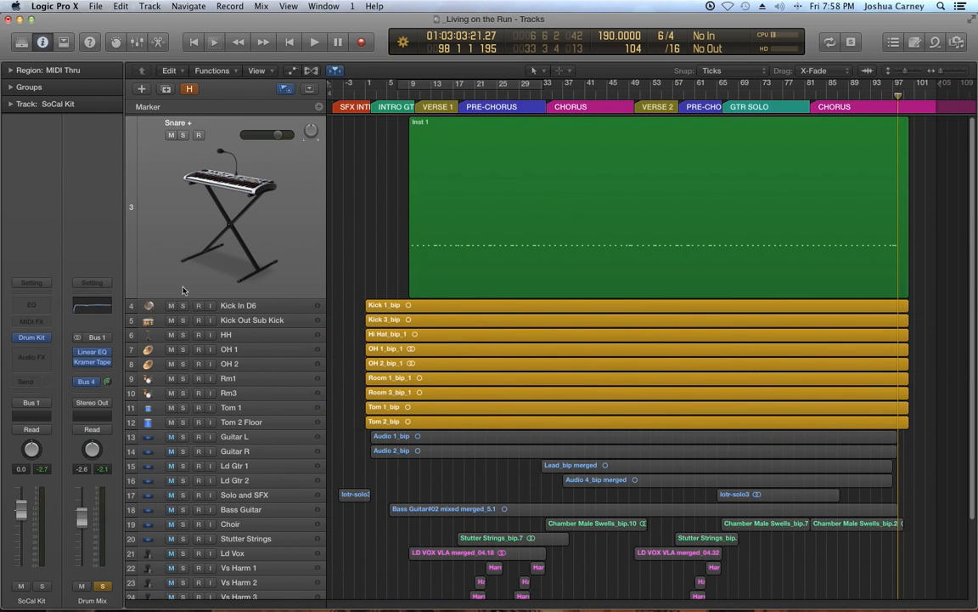
key(ctrl+z)
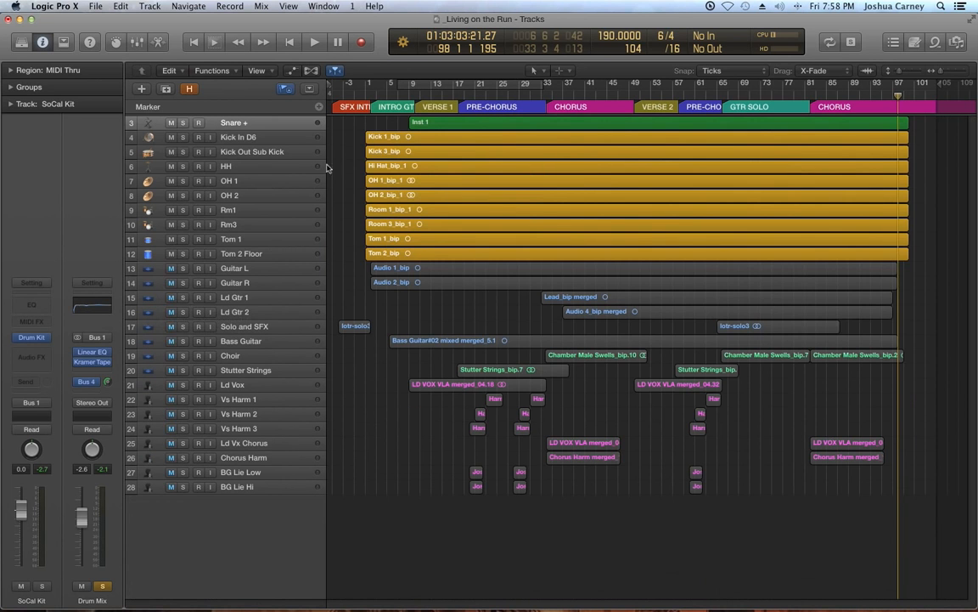
key(z)
key(super+s)
Step: Enlarge the height of the Snare + track
click(271, 127)
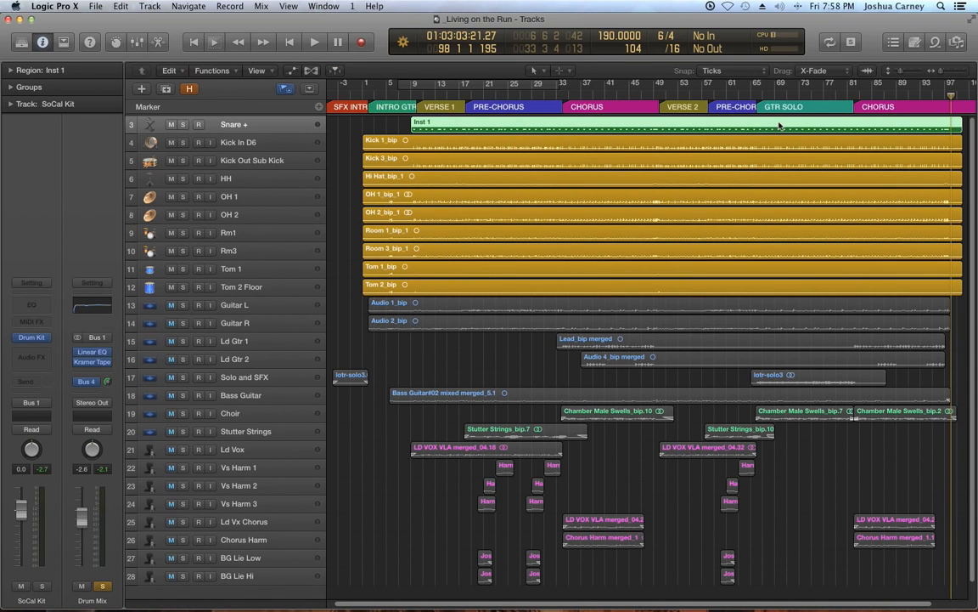
mouse_move(35, 338)
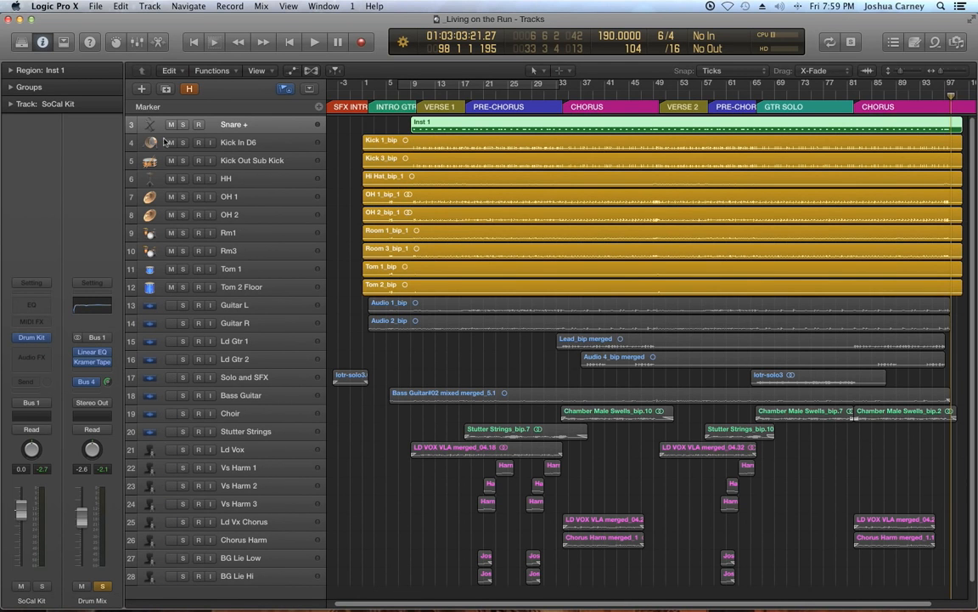
drag(183, 133, 244, 181)
click(338, 160)
click(267, 173)
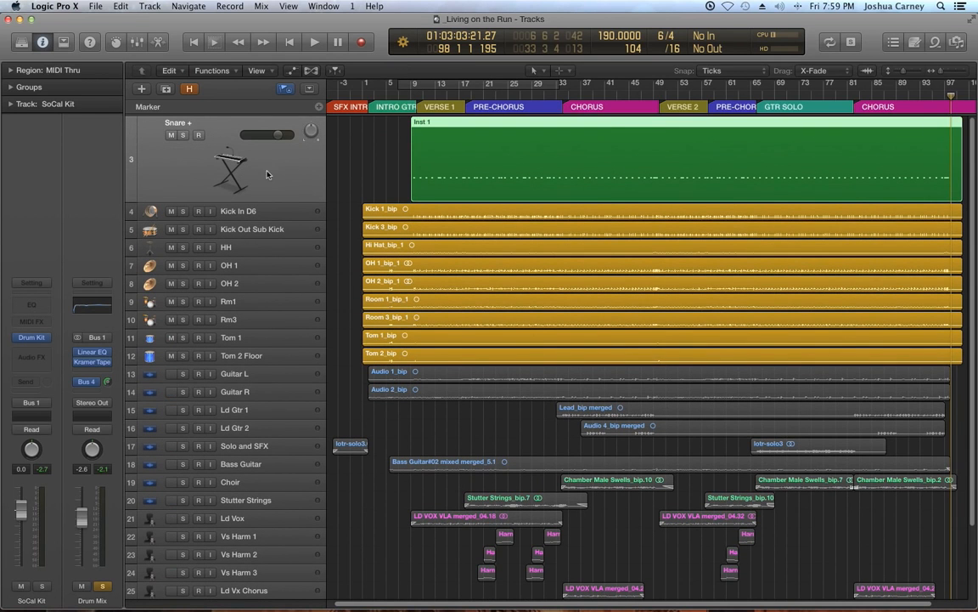
Step: Bounce the Snare + track's region in place to a new track named "Snare + Audio", muting the source
click(370, 151)
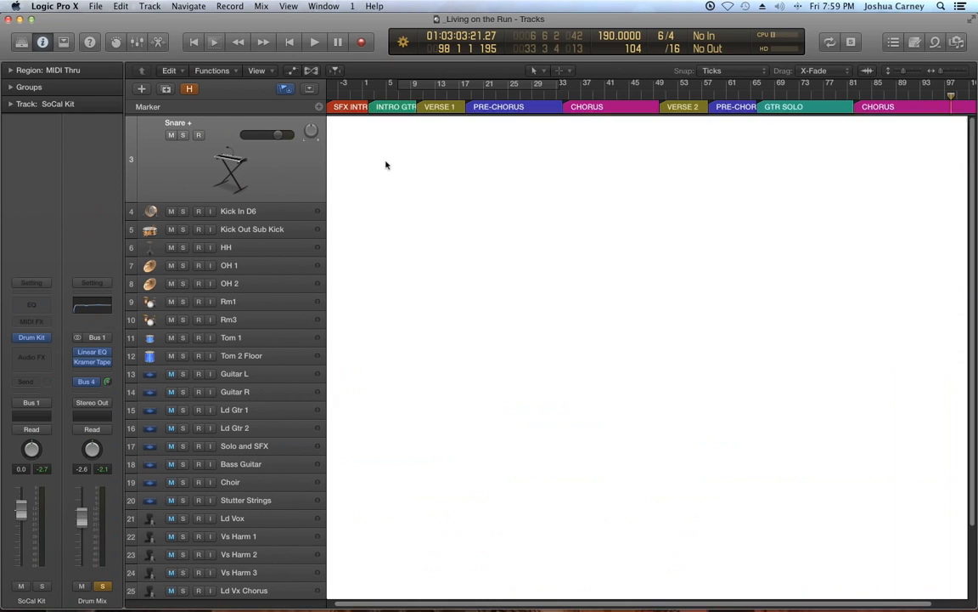
click(241, 164)
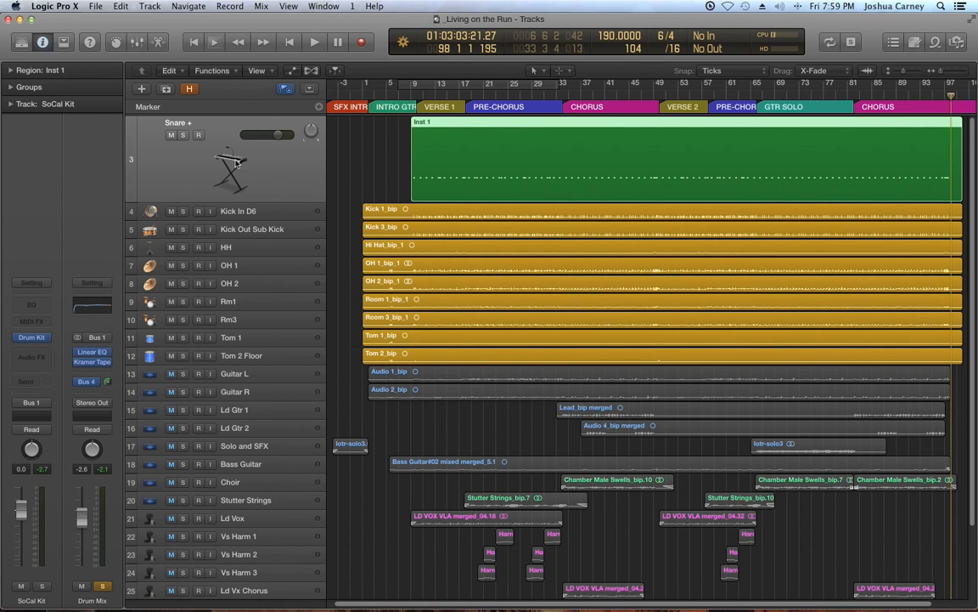
key(ctrl+b)
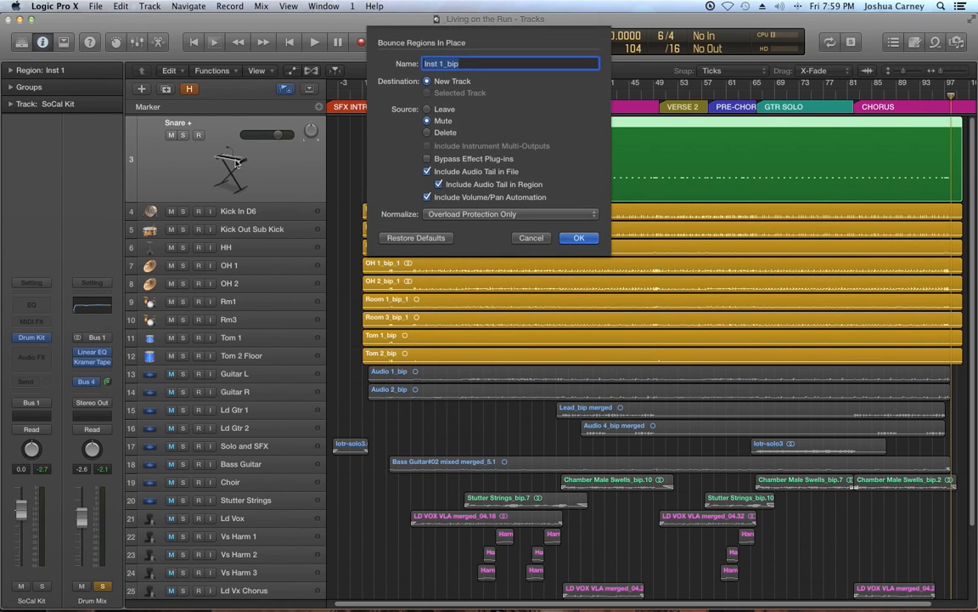
text(Snare + Audio)
key(Return)
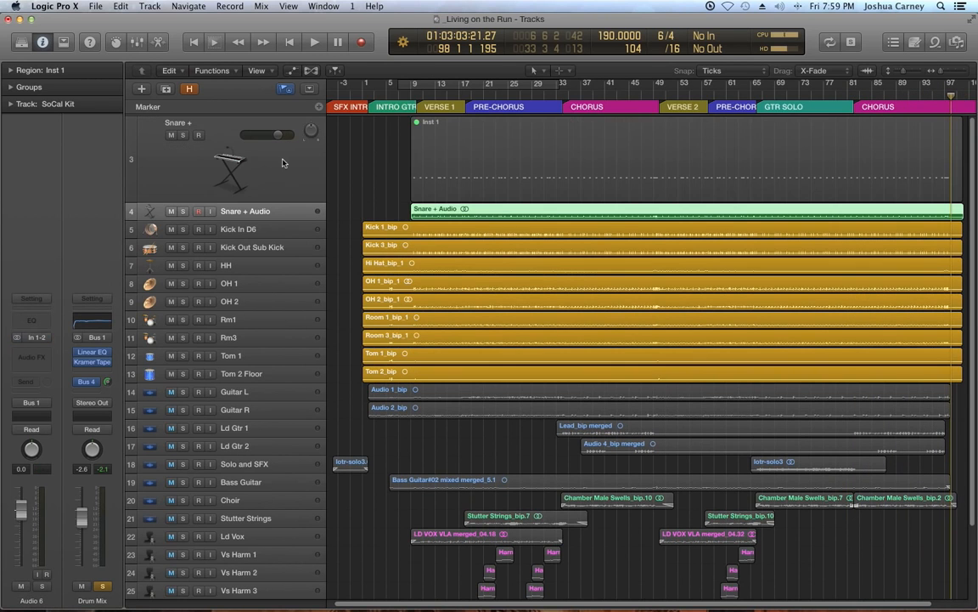
Step: Mute the original Snare + instrument track and hide it
click(148, 217)
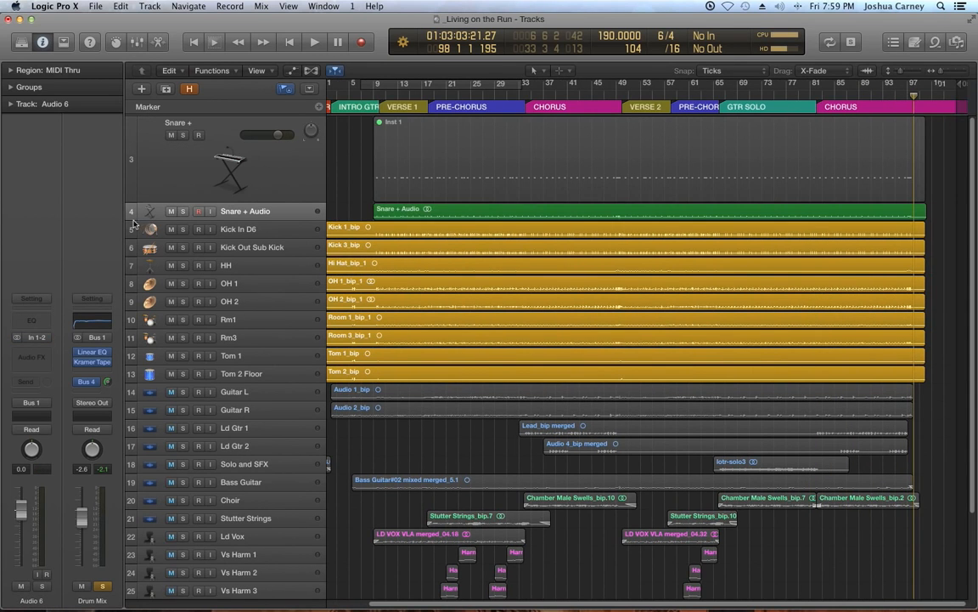
click(134, 228)
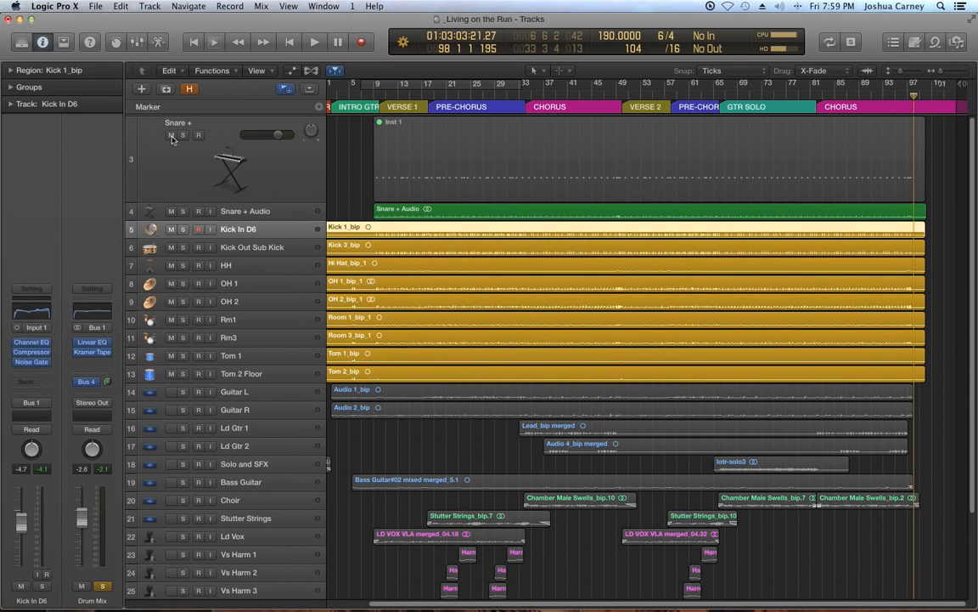
click(204, 150)
key(h)
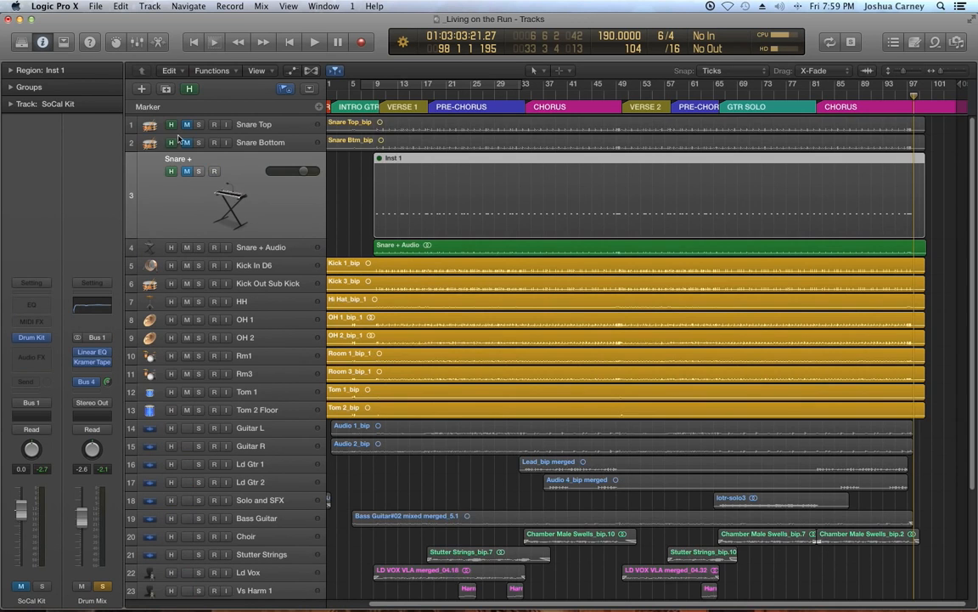
key(h)
Step: Enlarge the Snare + Audio track, place the playhead at 9 1 1 1 and change the track's icon to the wooden snare drum
drag(133, 135, 160, 264)
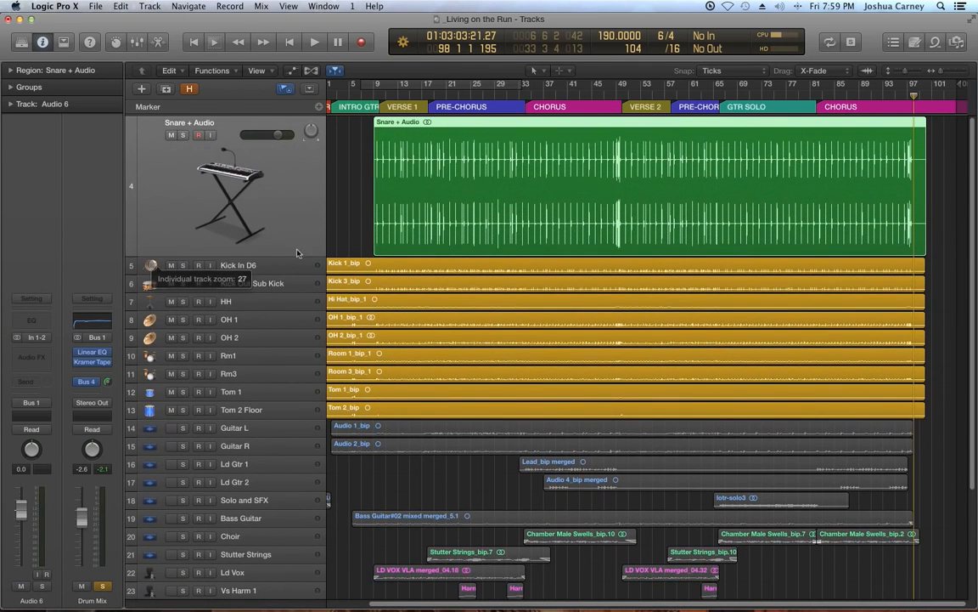
click(372, 96)
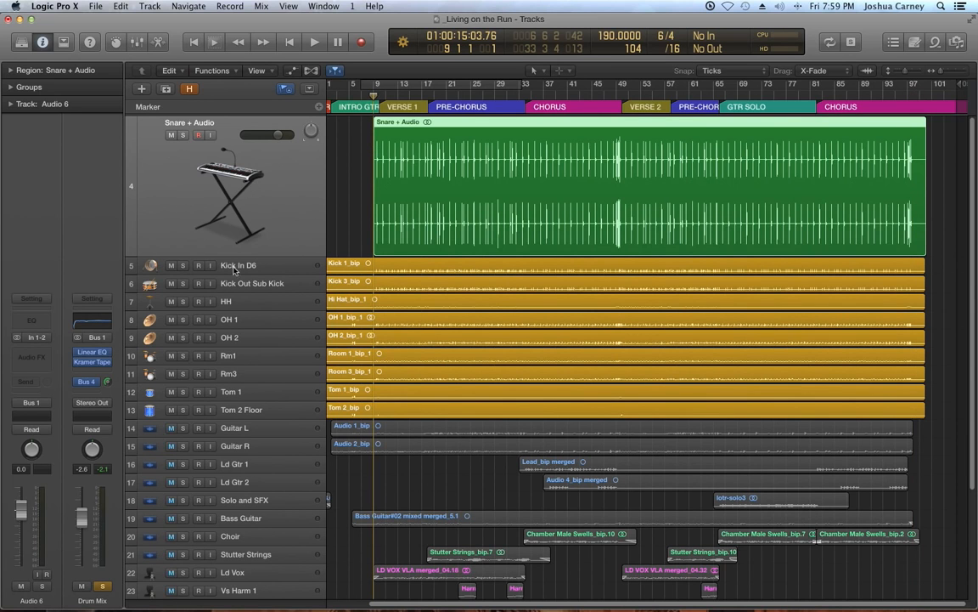
click(207, 197)
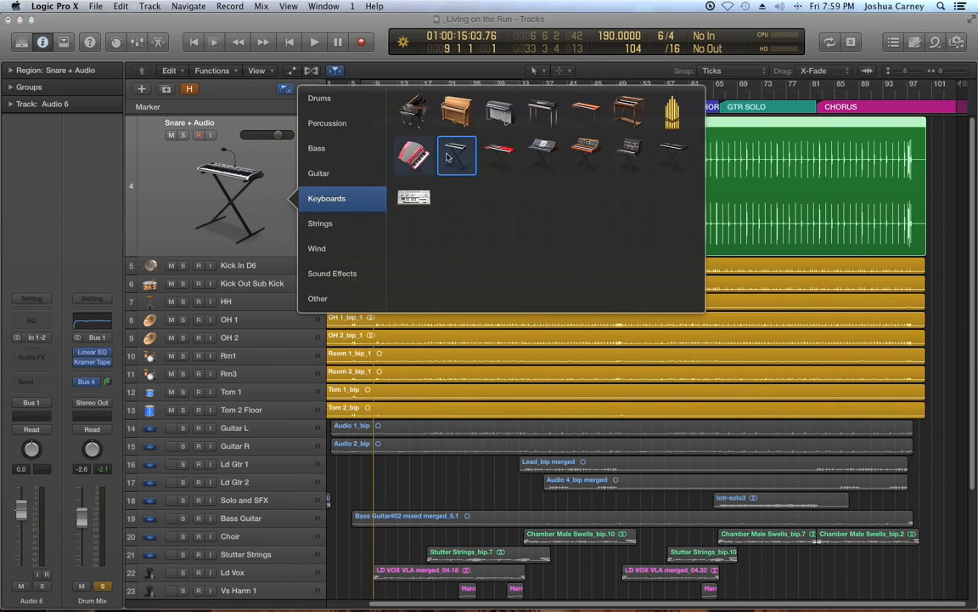
click(335, 125)
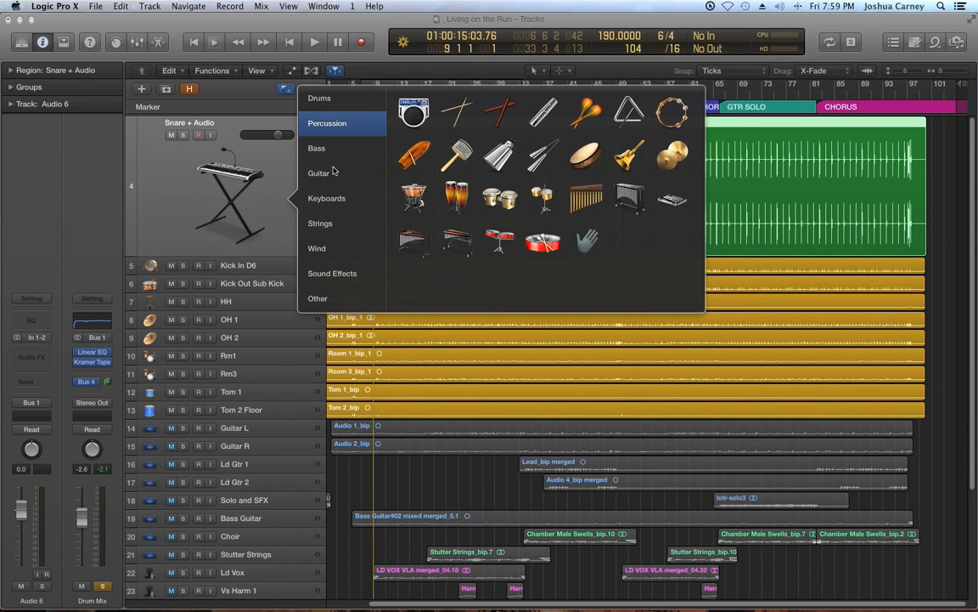
click(338, 97)
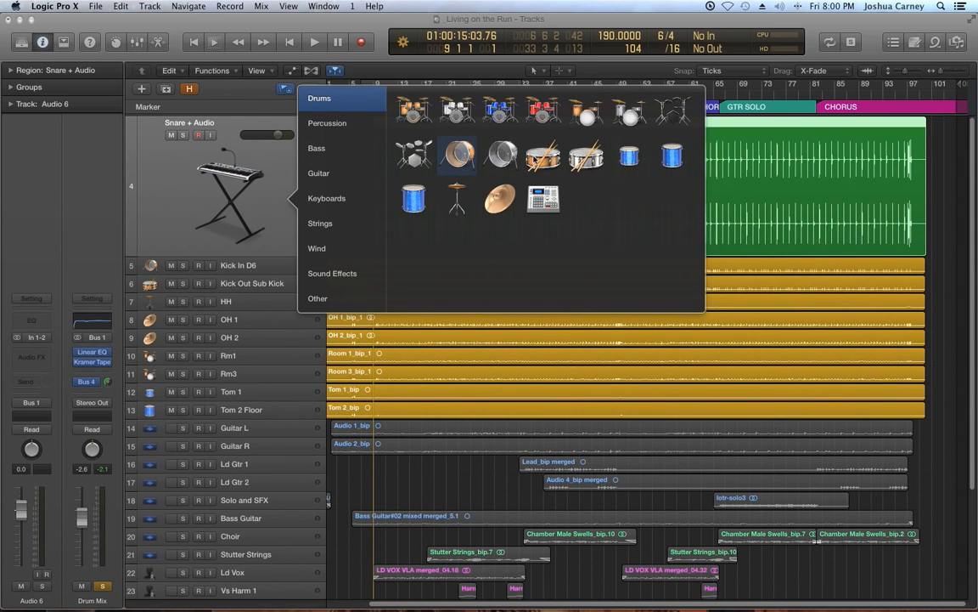
click(543, 157)
click(265, 189)
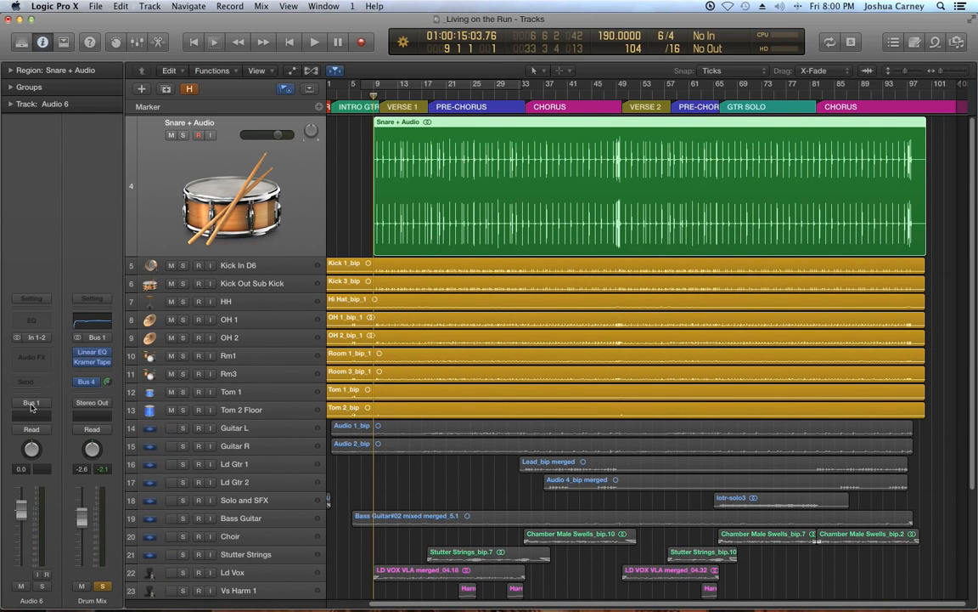
Step: Reduce the Snare + Audio track's height and listen to the drum mix from 9 1 1 1 into the pre-chorus
drag(123, 246, 134, 170)
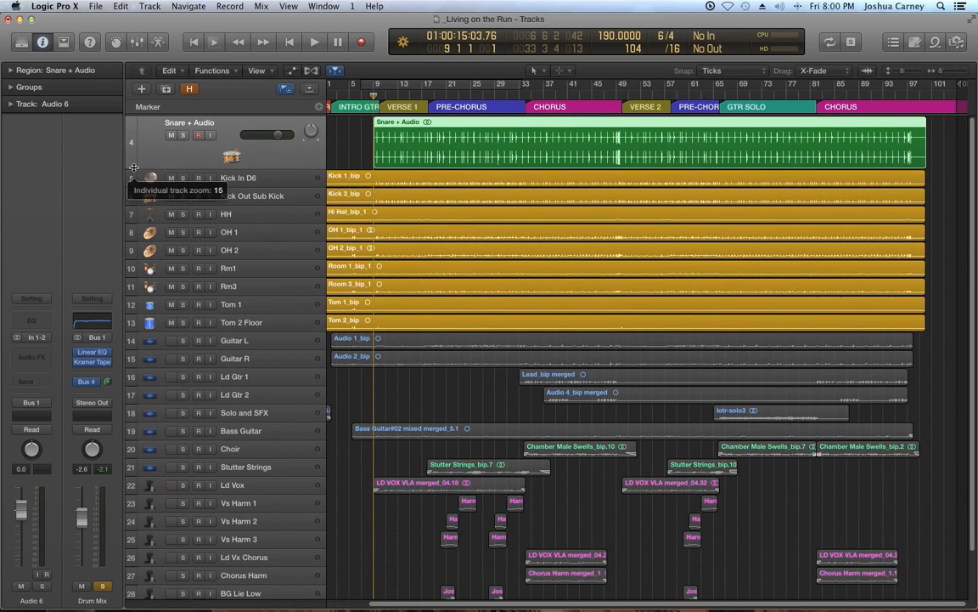
key(space)
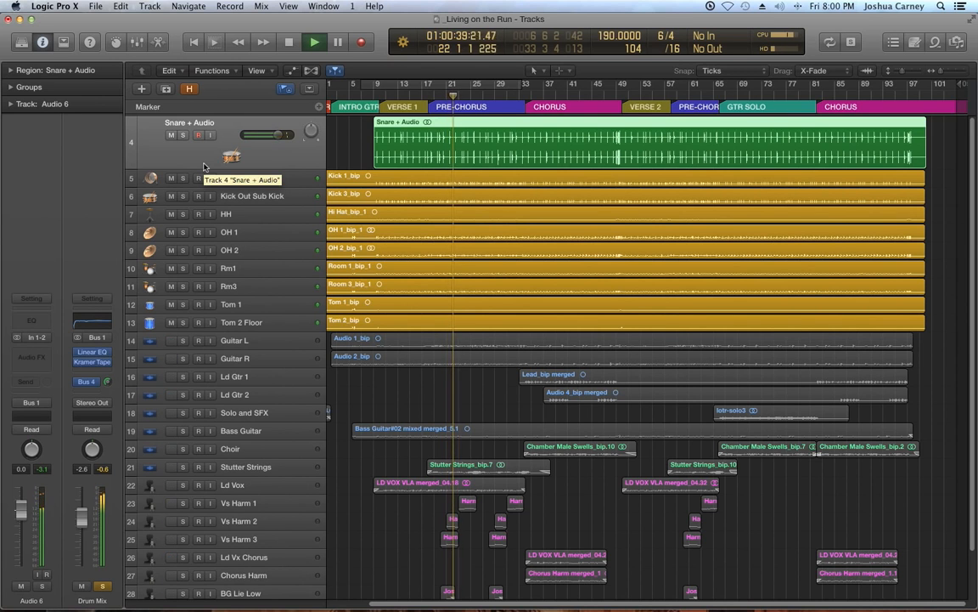
key(space)
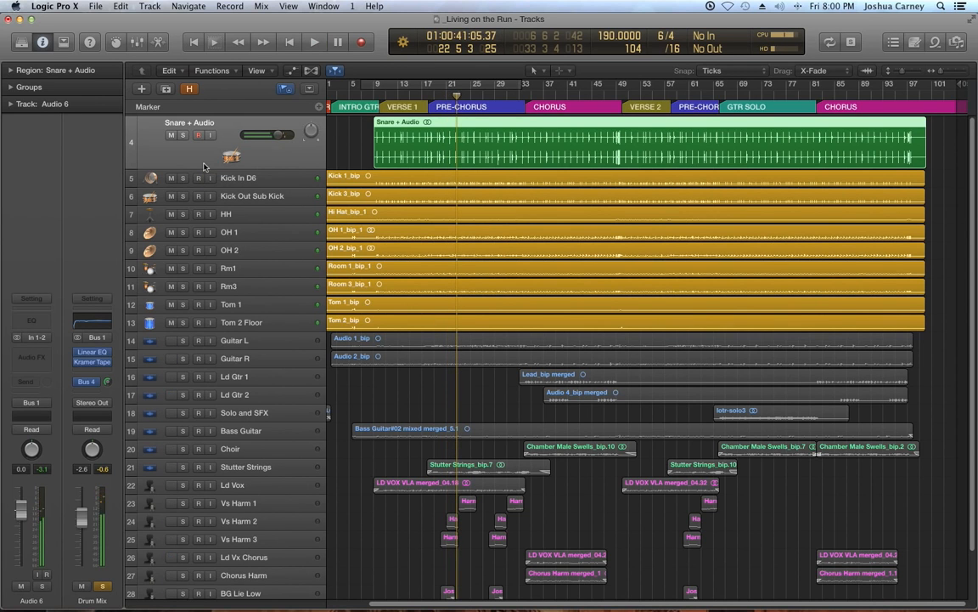